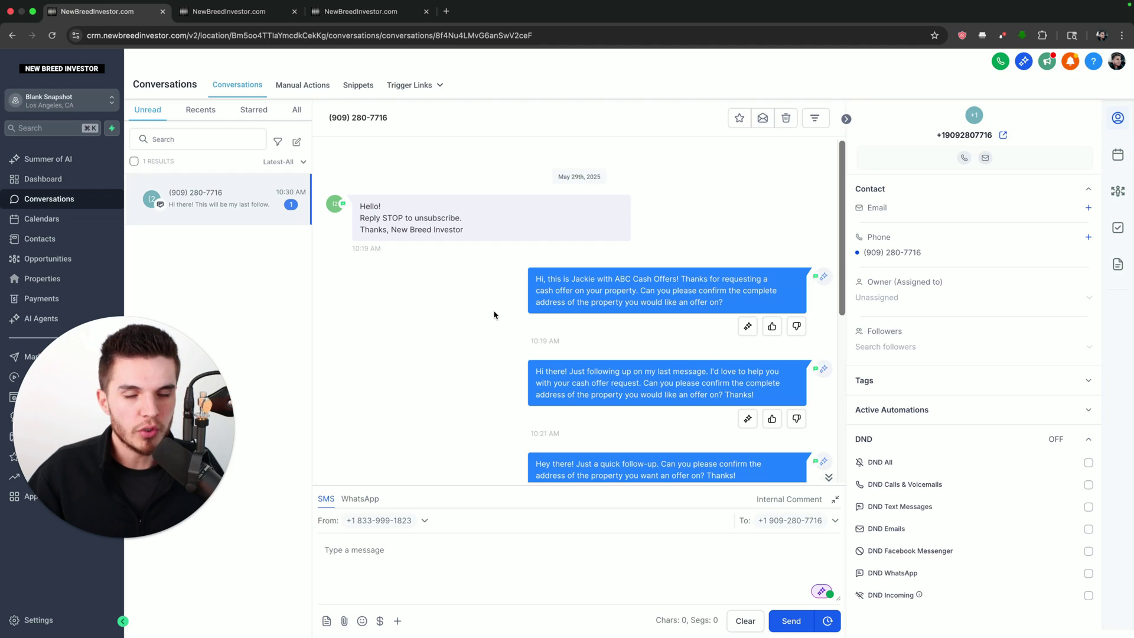
# Step: Review the bot's opening message and its follow-up messages in the open unread conversation
pyautogui.moveTo(535, 278); pyautogui.dragTo(725, 309)
pyautogui.scroll(-5, 565, 360)
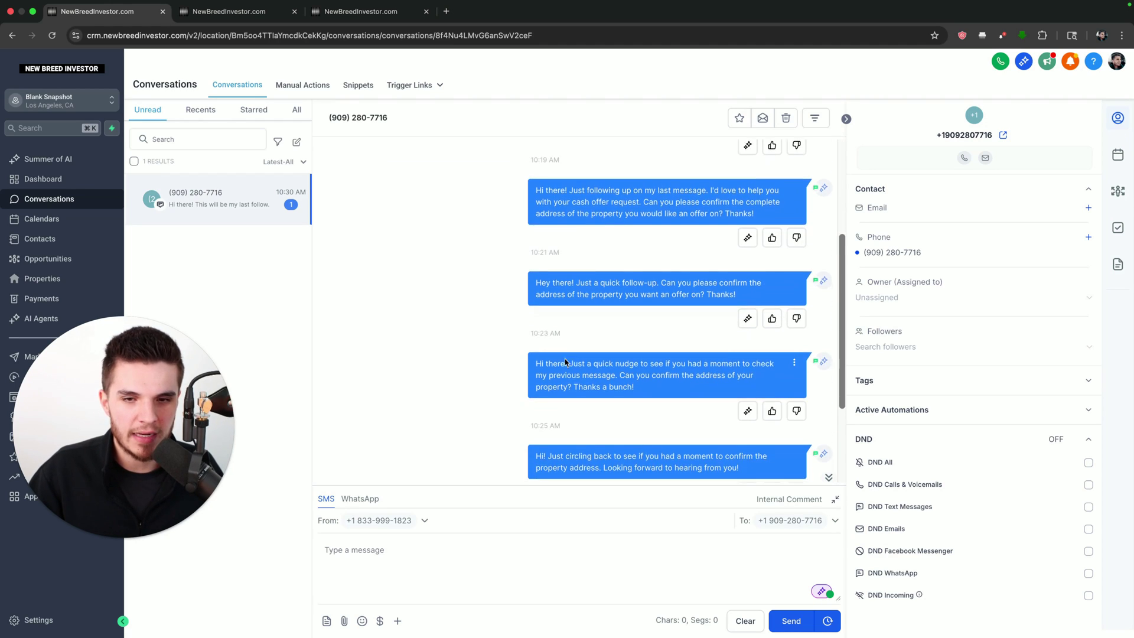
pyautogui.scroll(-2, 565, 362)
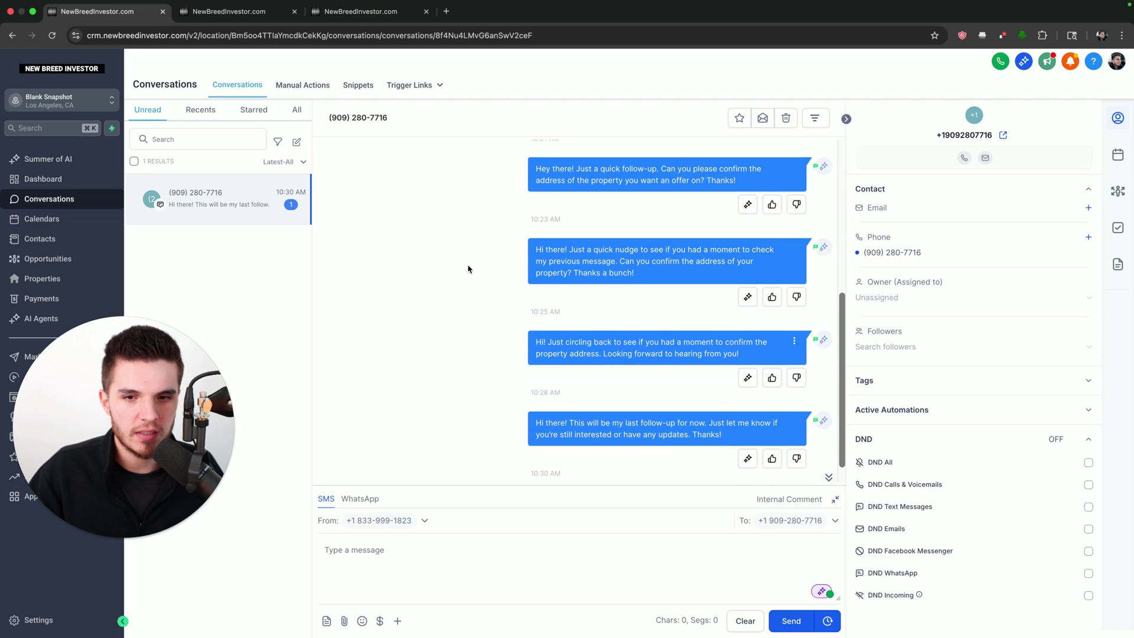
# Step: Examine the five-message follow-up sequence of the Contact Stopped Replying scenario in the booking bot's Auto Followup settings
pyautogui.click(218, 18)
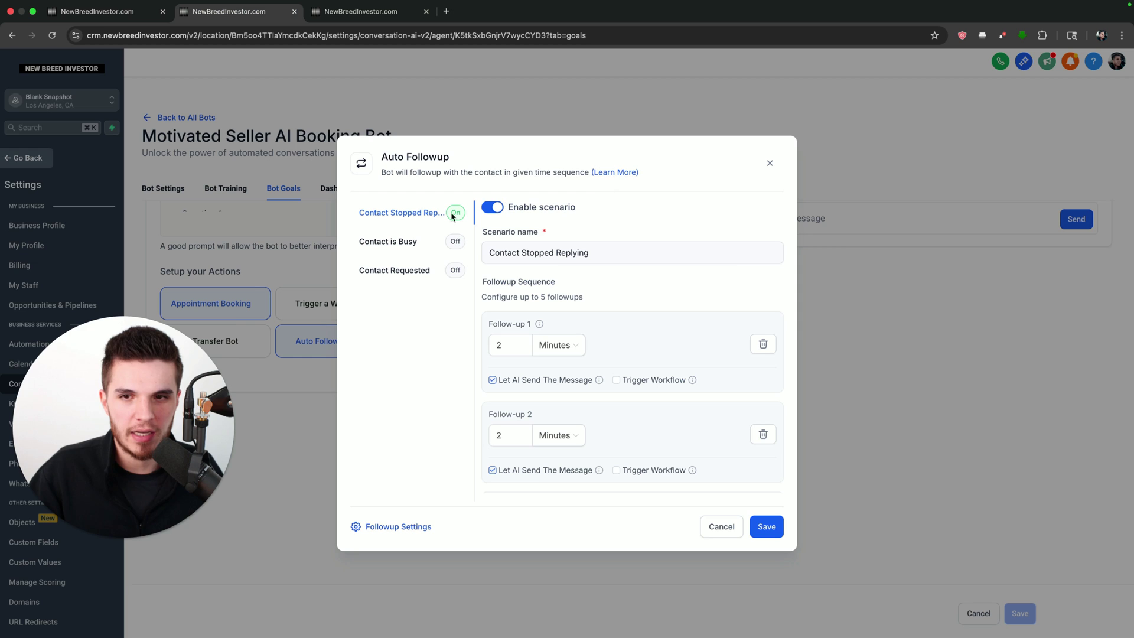
pyautogui.moveTo(381, 157); pyautogui.dragTo(467, 154)
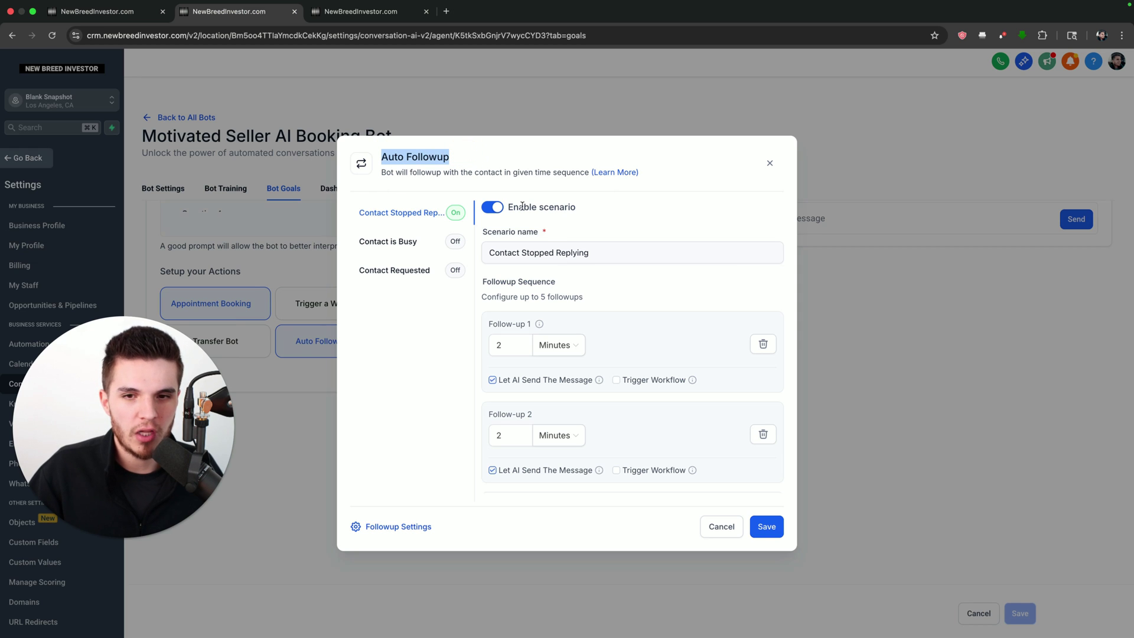
pyautogui.scroll(-3, 605, 311)
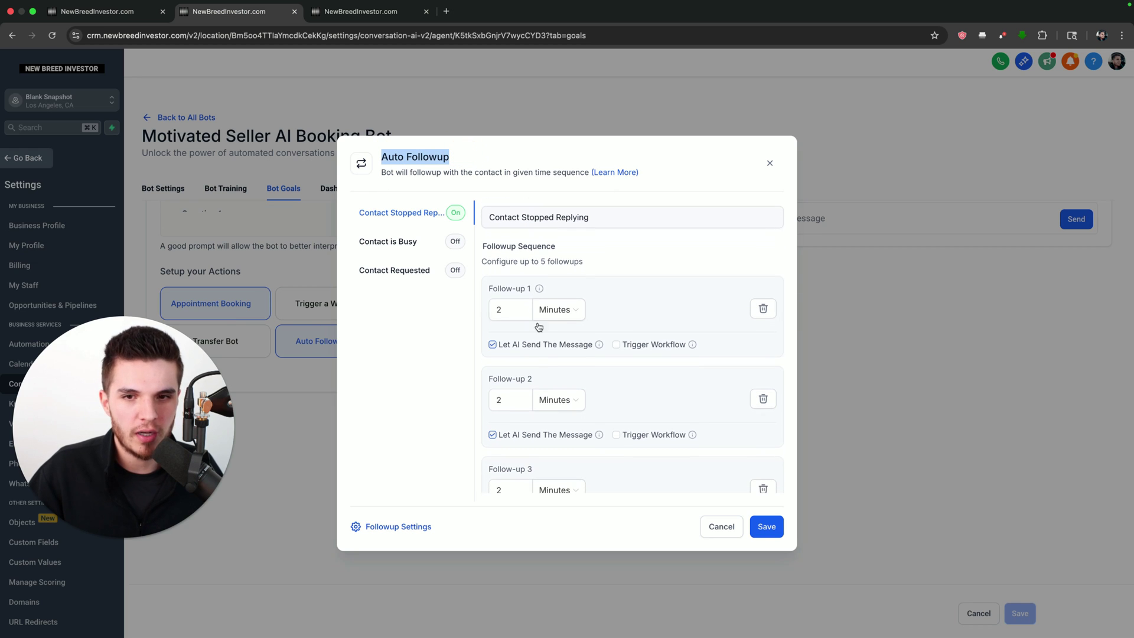
pyautogui.scroll(-6, 550, 345)
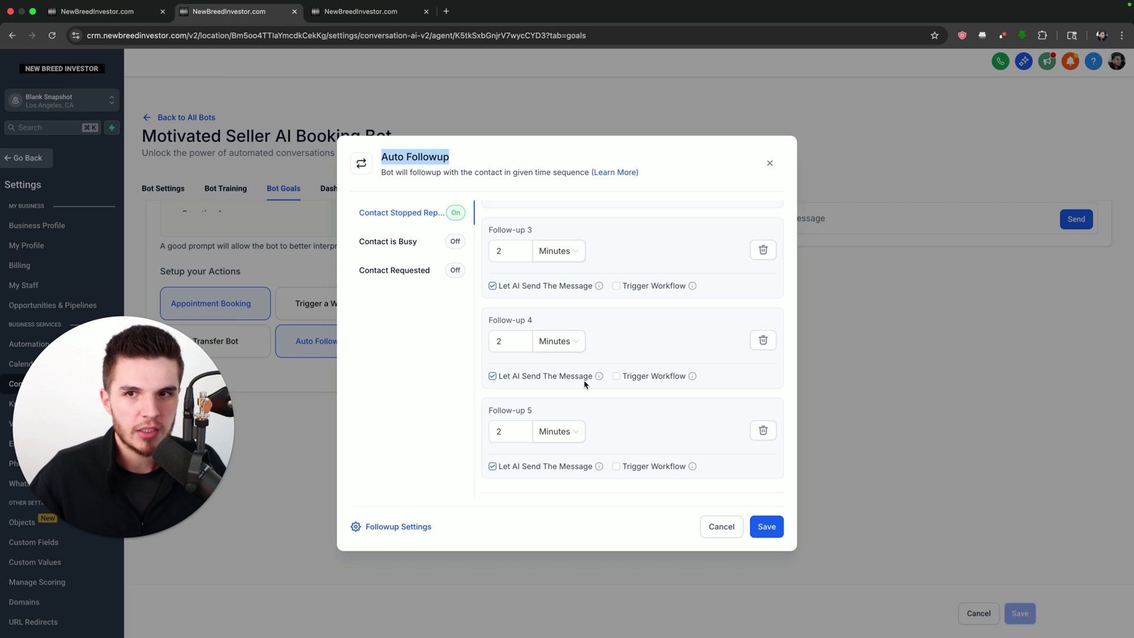
pyautogui.scroll(9, 584, 381)
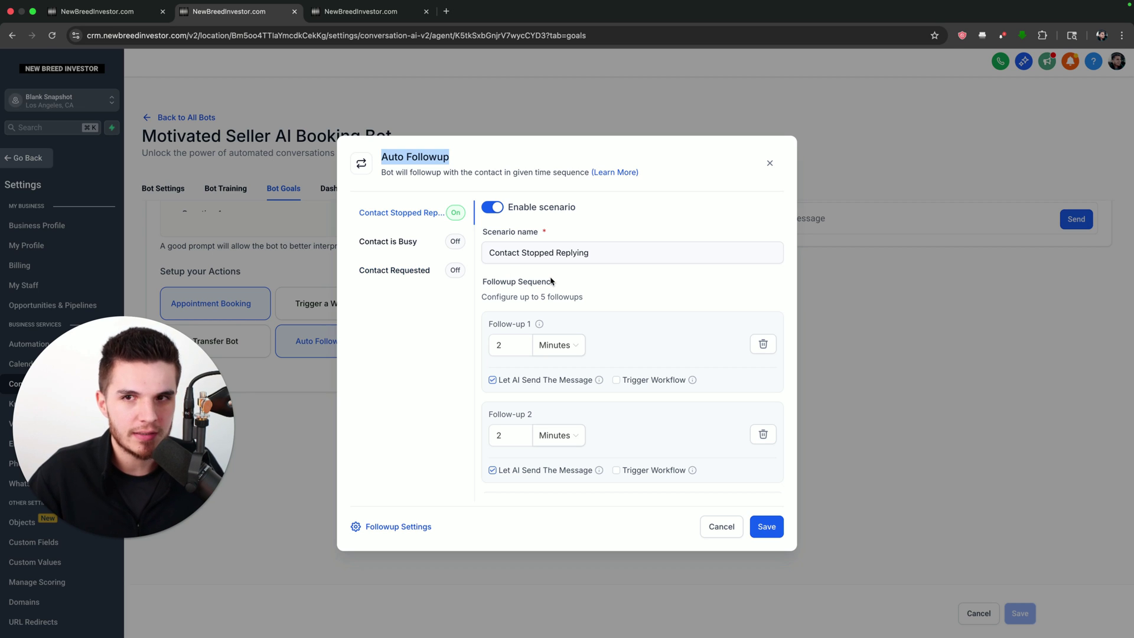
# Step: View the Blank Snapshot contact's thread and compare the outgoing Hello message with the bot's first reply
pyautogui.click(352, 13)
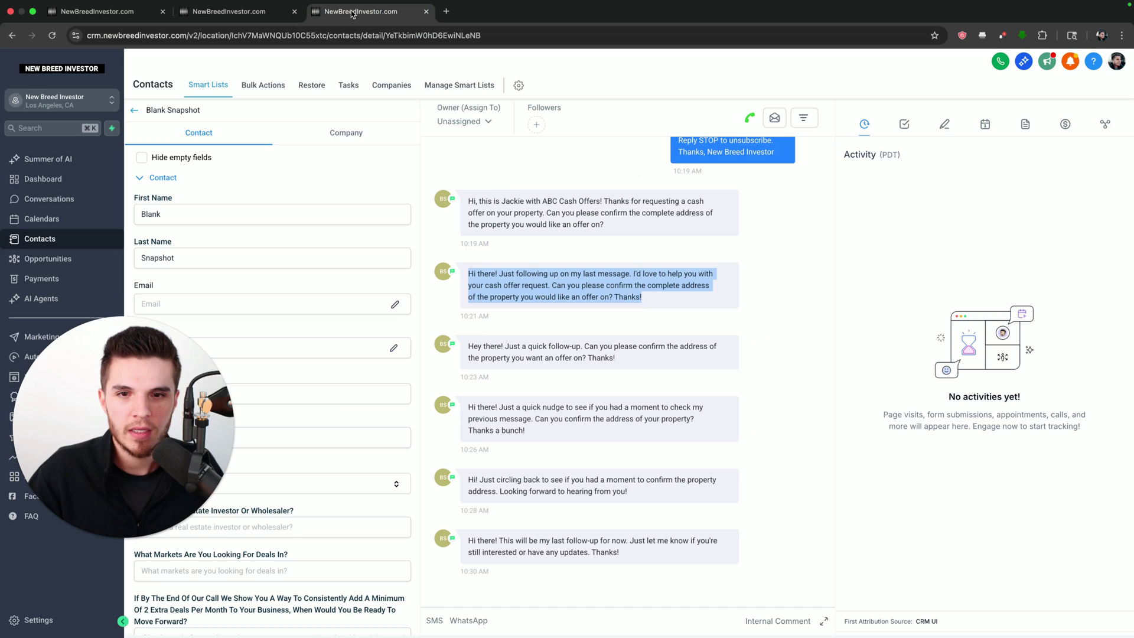
pyautogui.scroll(2, 550, 307)
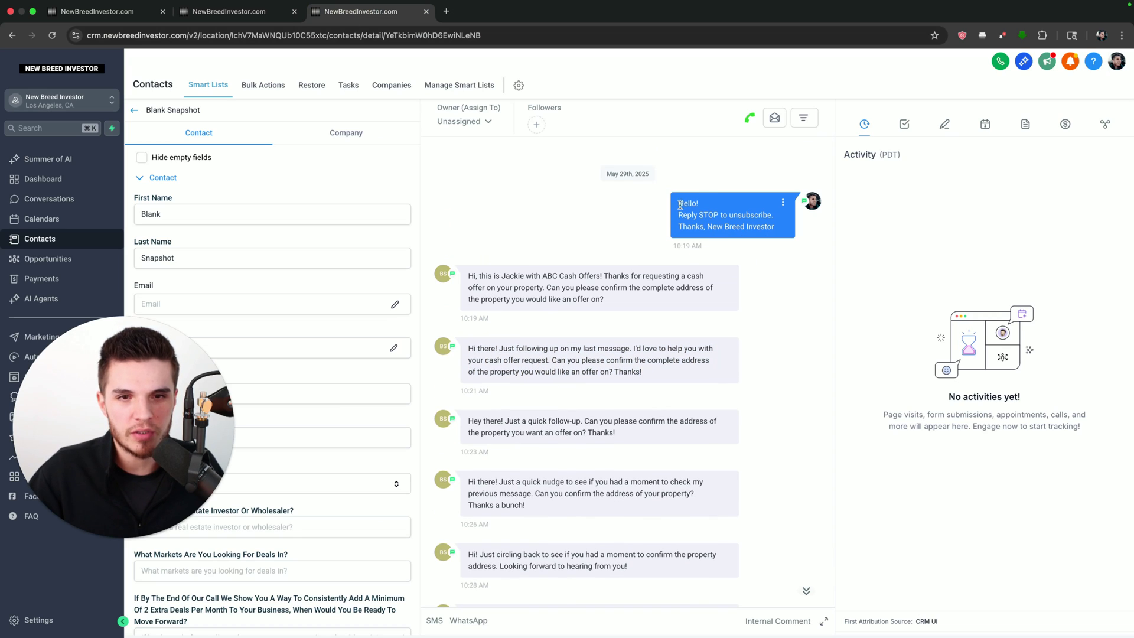
pyautogui.moveTo(680, 205); pyautogui.dragTo(790, 236)
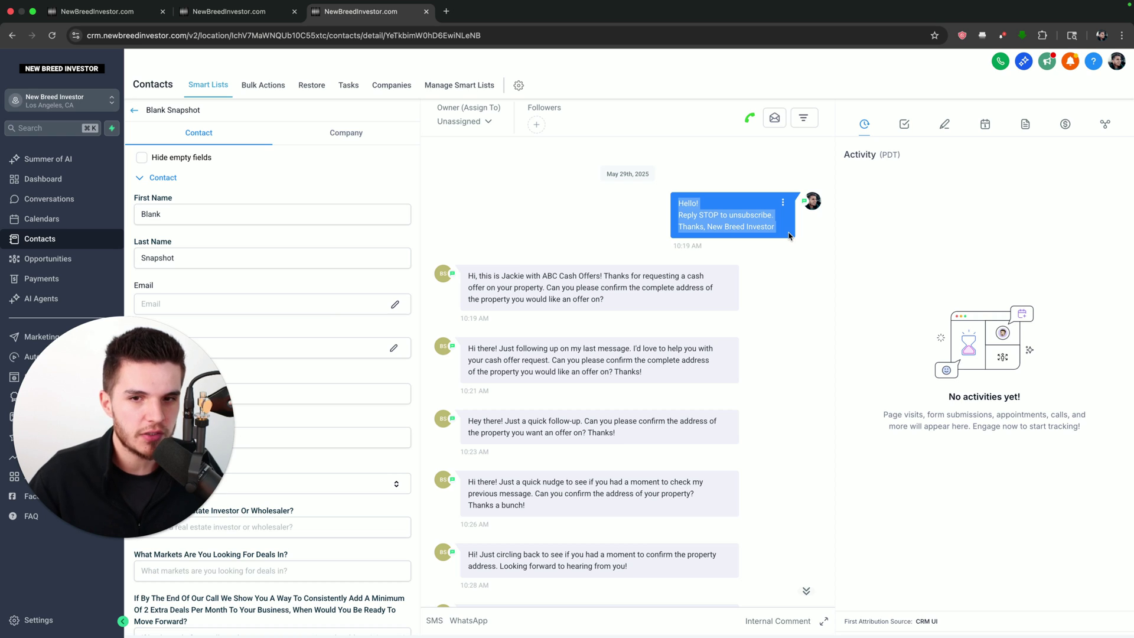
pyautogui.moveTo(605, 301); pyautogui.dragTo(468, 276)
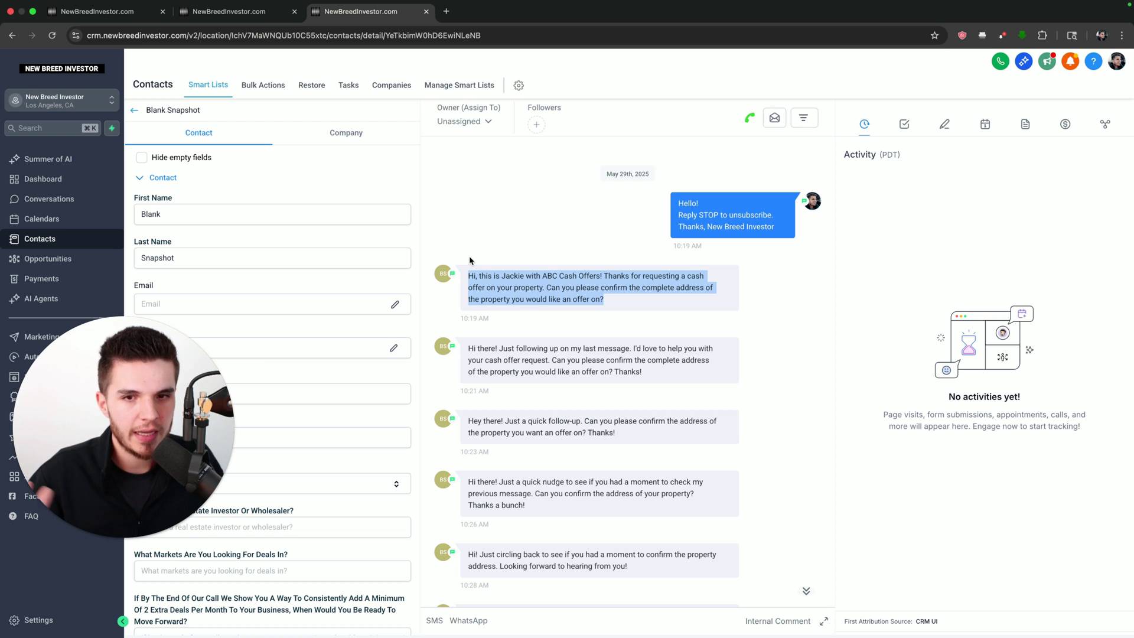
pyautogui.click(471, 261)
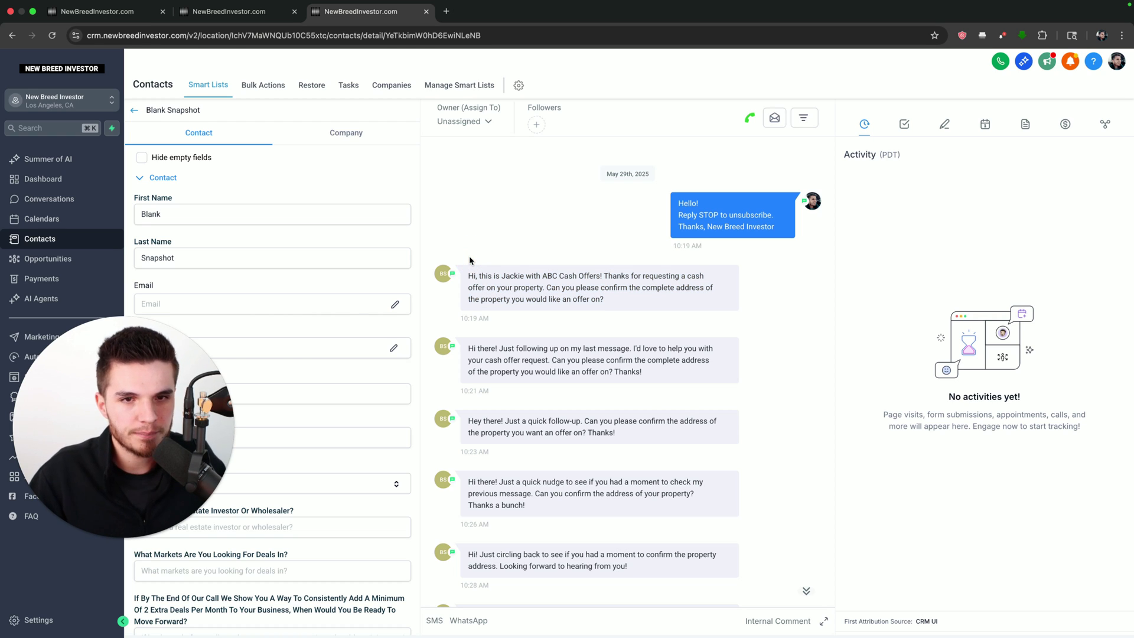
pyautogui.moveTo(784, 229); pyautogui.dragTo(674, 209)
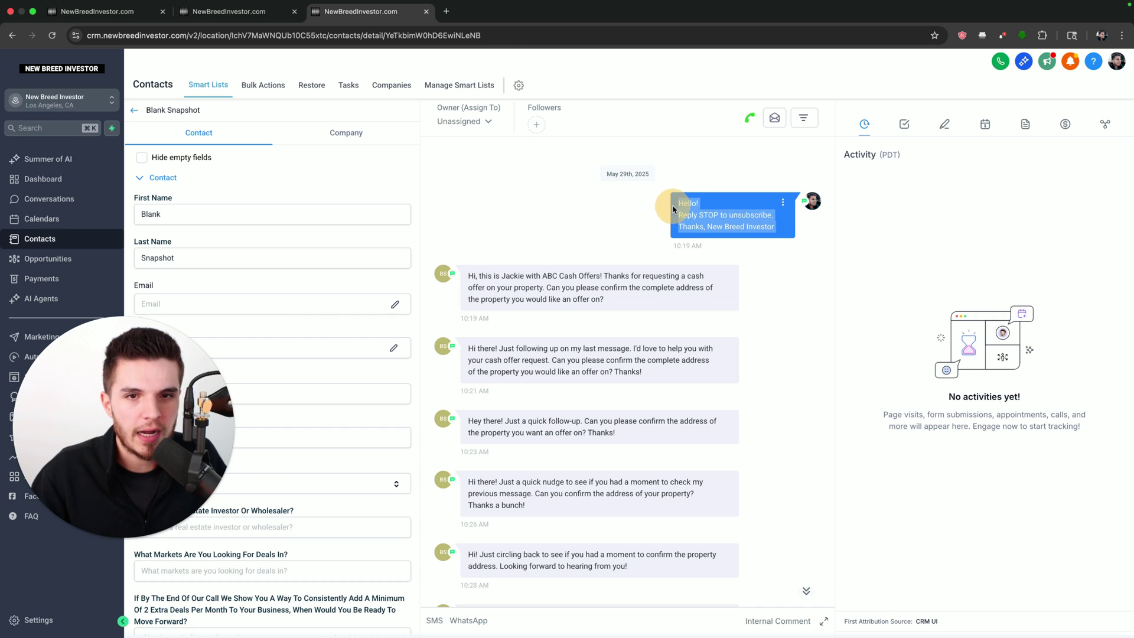
pyautogui.click(642, 235)
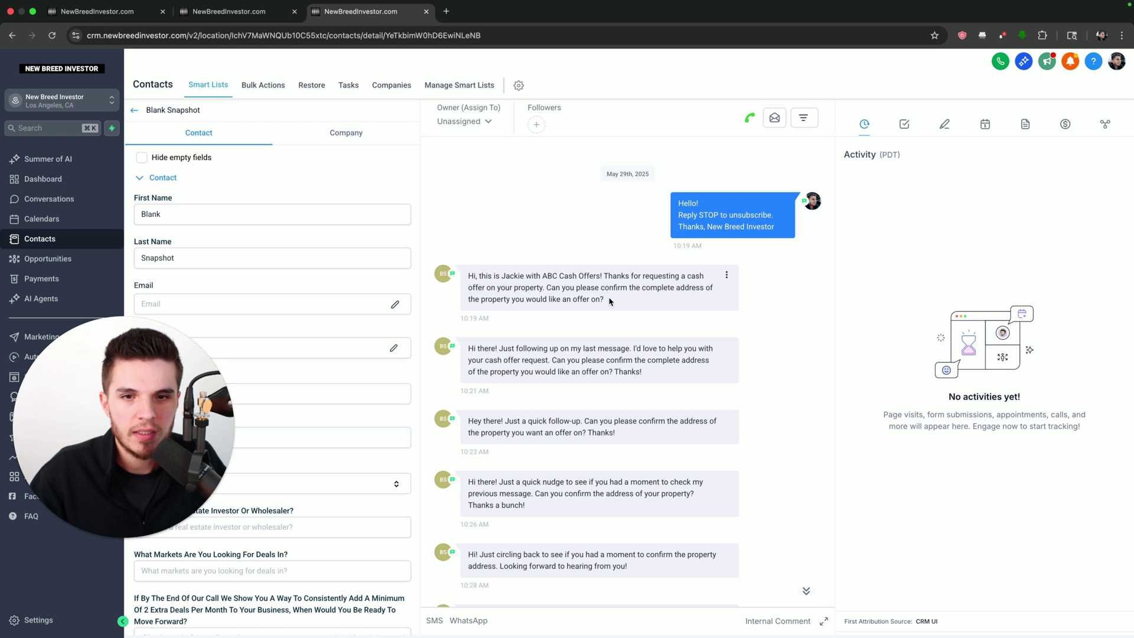
# Step: Examine the wording of the bot's first reply, which asks for the complete address of the property
pyautogui.moveTo(612, 302); pyautogui.dragTo(465, 279)
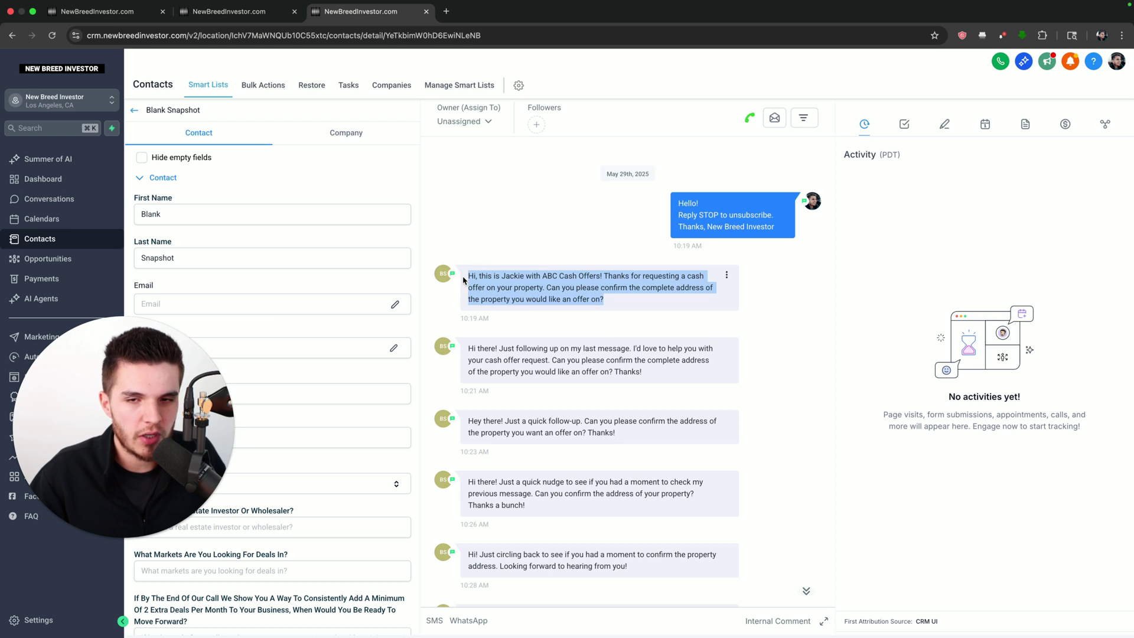
pyautogui.click(479, 255)
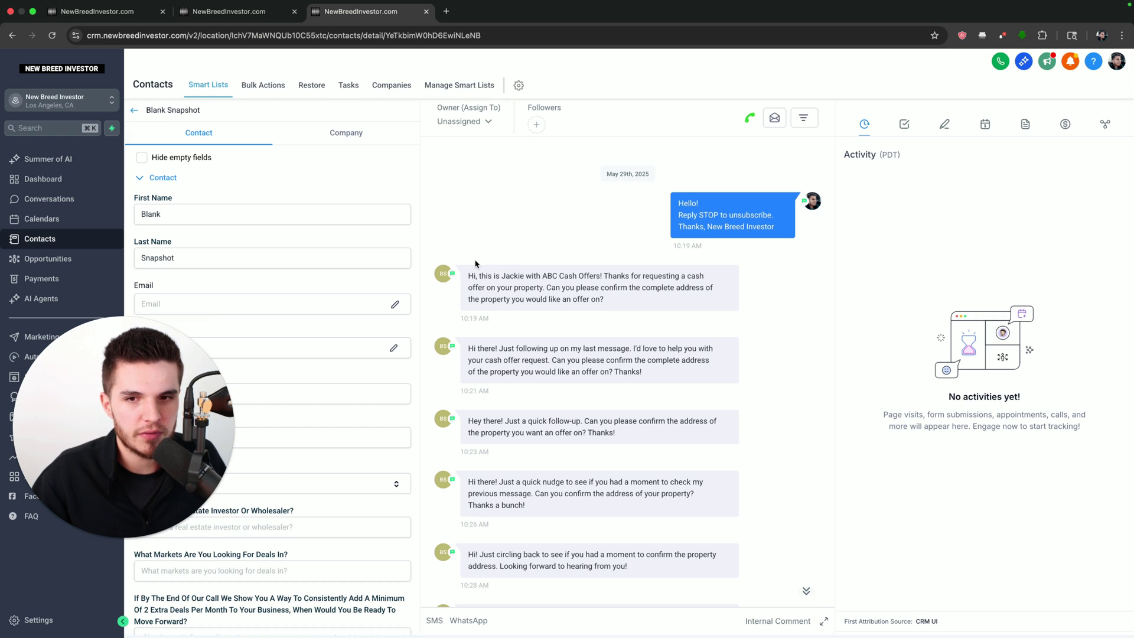
pyautogui.moveTo(468, 276); pyautogui.dragTo(627, 299)
pyautogui.click(638, 309)
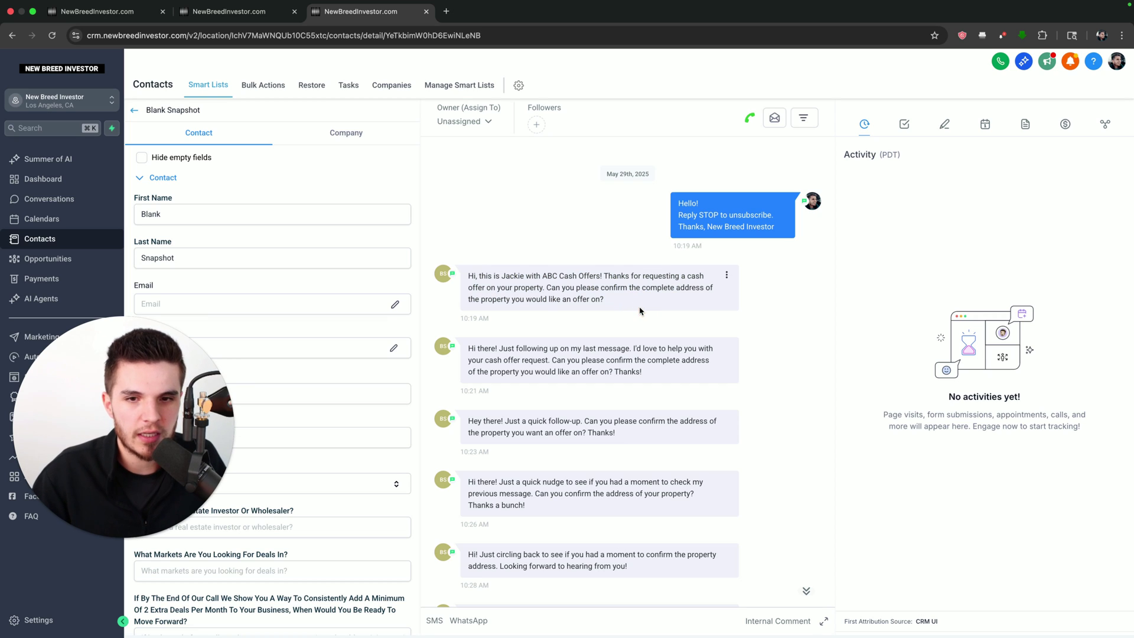
pyautogui.moveTo(467, 276); pyautogui.dragTo(604, 303)
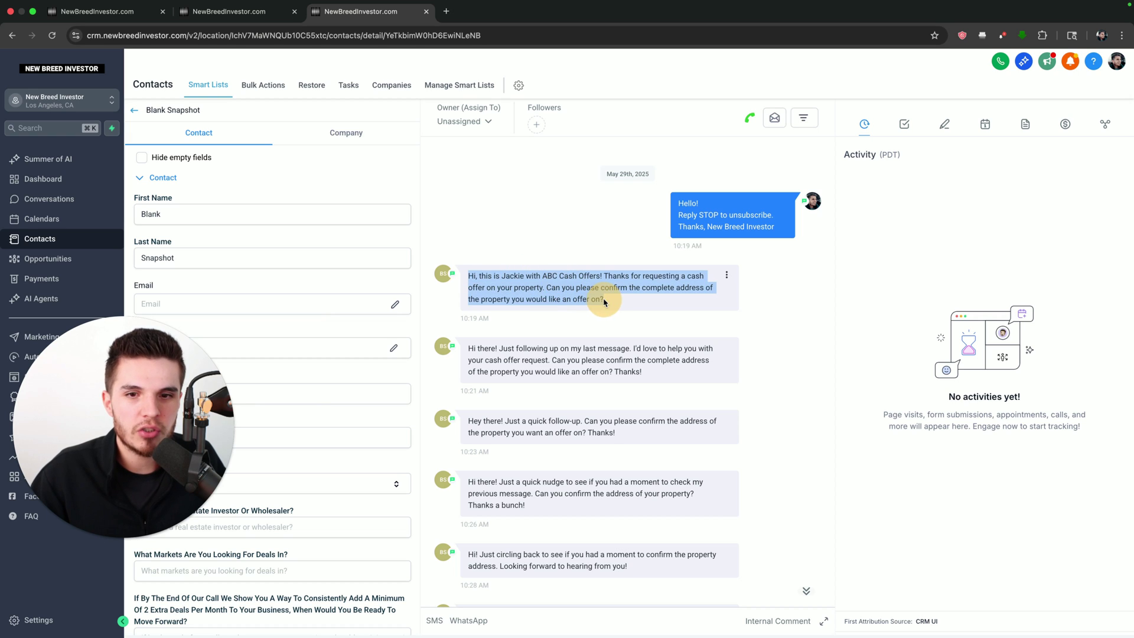
pyautogui.click(612, 309)
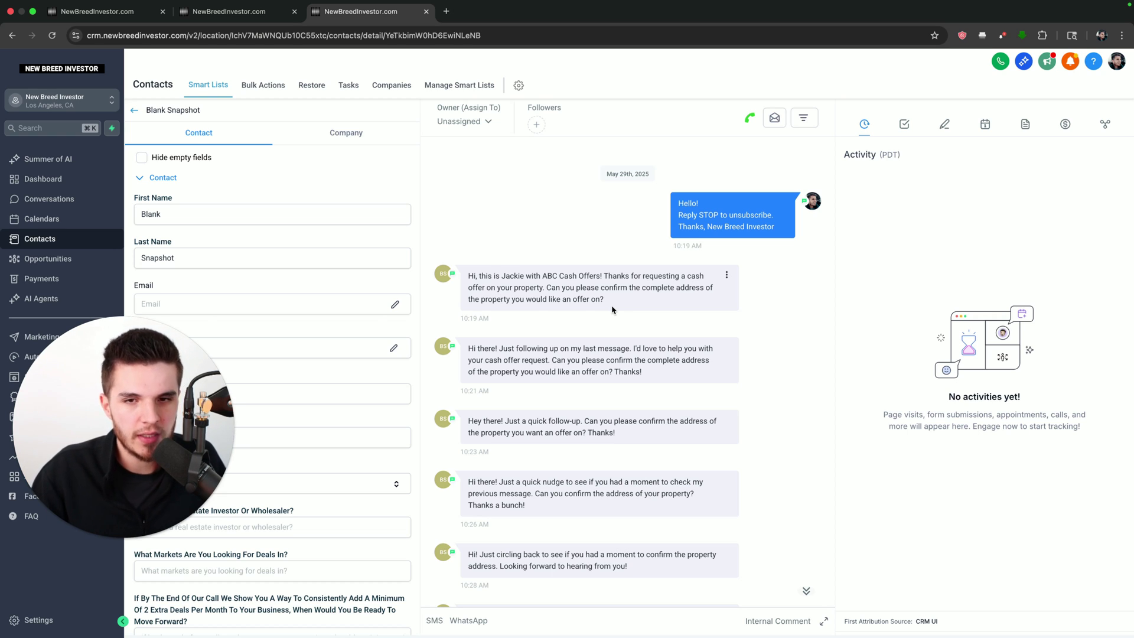
pyautogui.moveTo(612, 306); pyautogui.dragTo(453, 286)
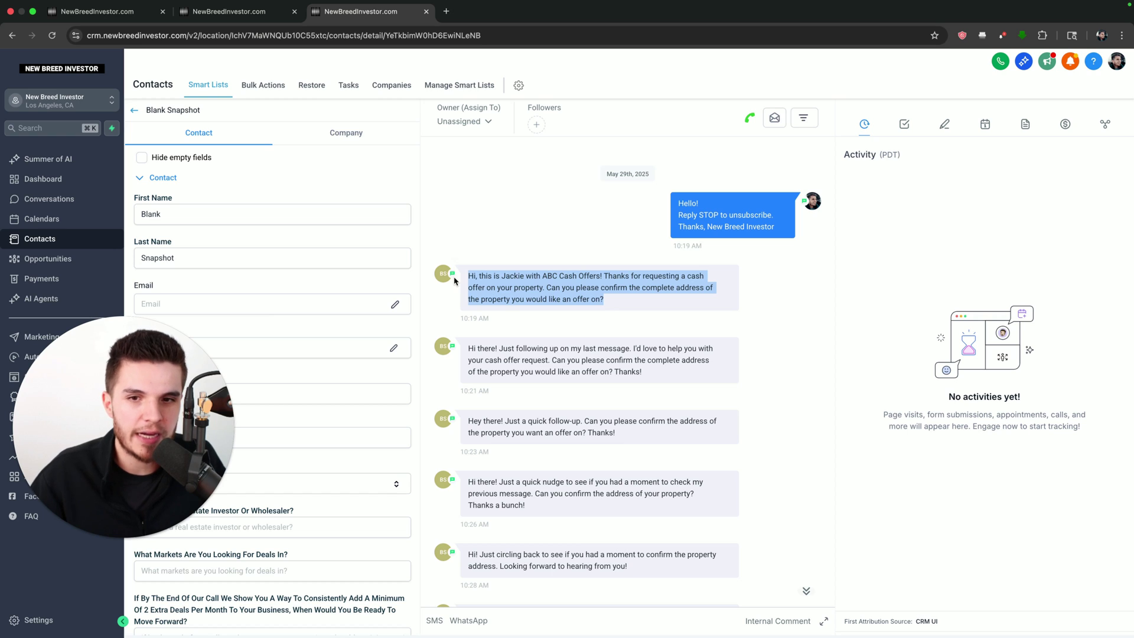
pyautogui.click(598, 283)
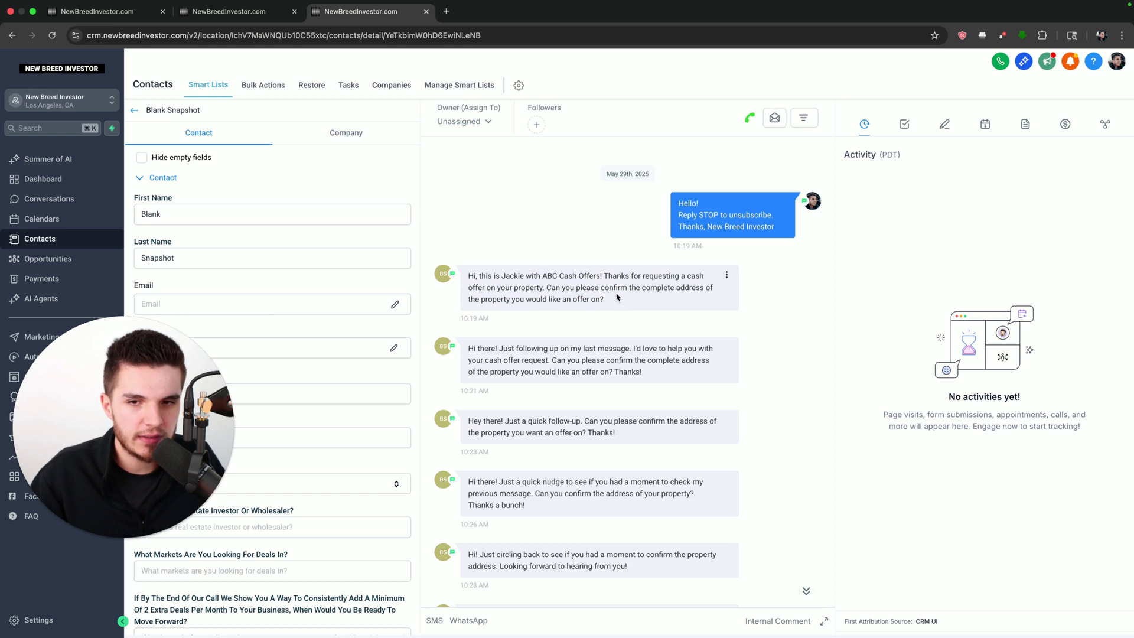
pyautogui.moveTo(616, 297); pyautogui.dragTo(468, 275)
pyautogui.click(456, 305)
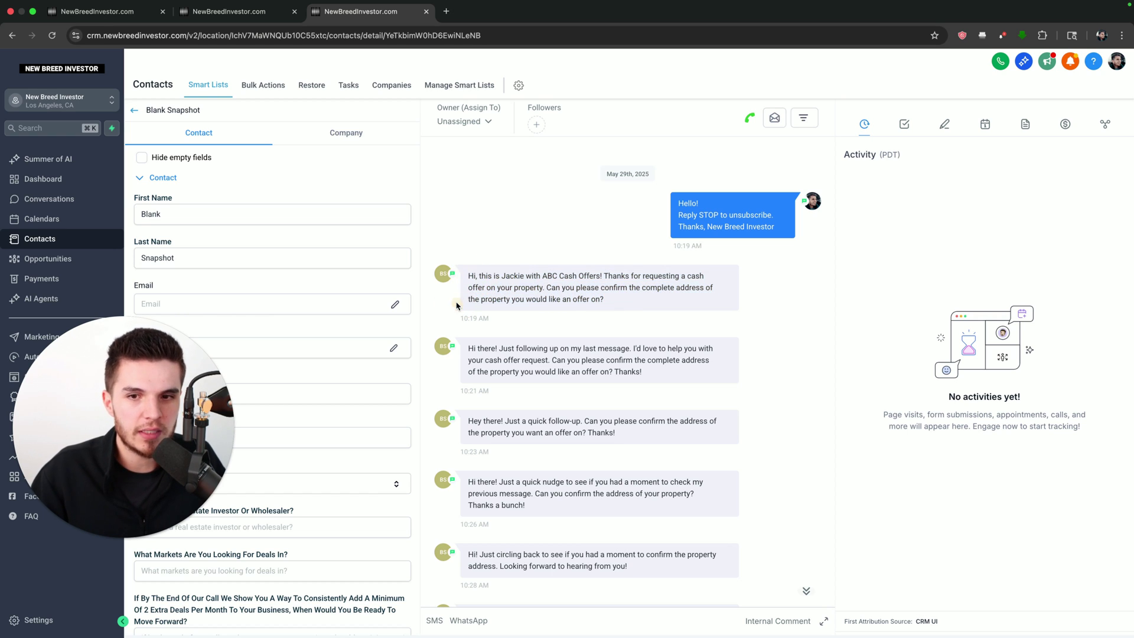
# Step: Check the Follow-up 1 timing in the bot's Auto Followup settings
pyautogui.click(236, 11)
pyautogui.click(502, 336)
pyautogui.moveTo(502, 336); pyautogui.dragTo(531, 330)
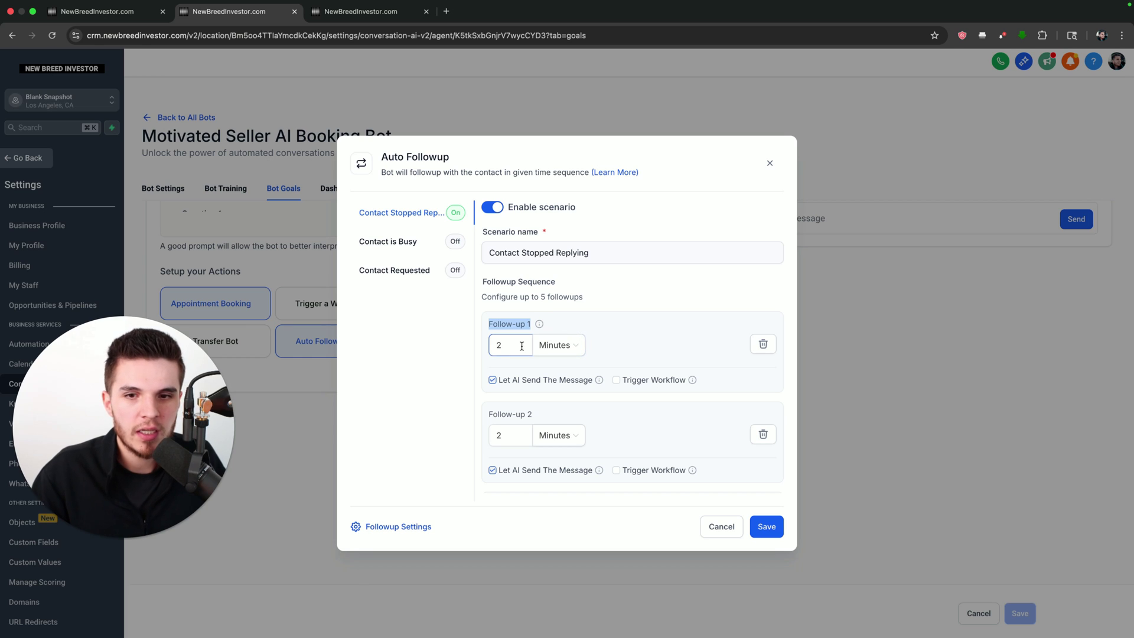
# Step: Read the bot's follow-up messages in the Blank Snapshot contact's thread, including the repeated address question and send times
pyautogui.hotkey('ctrl', 'Tab')
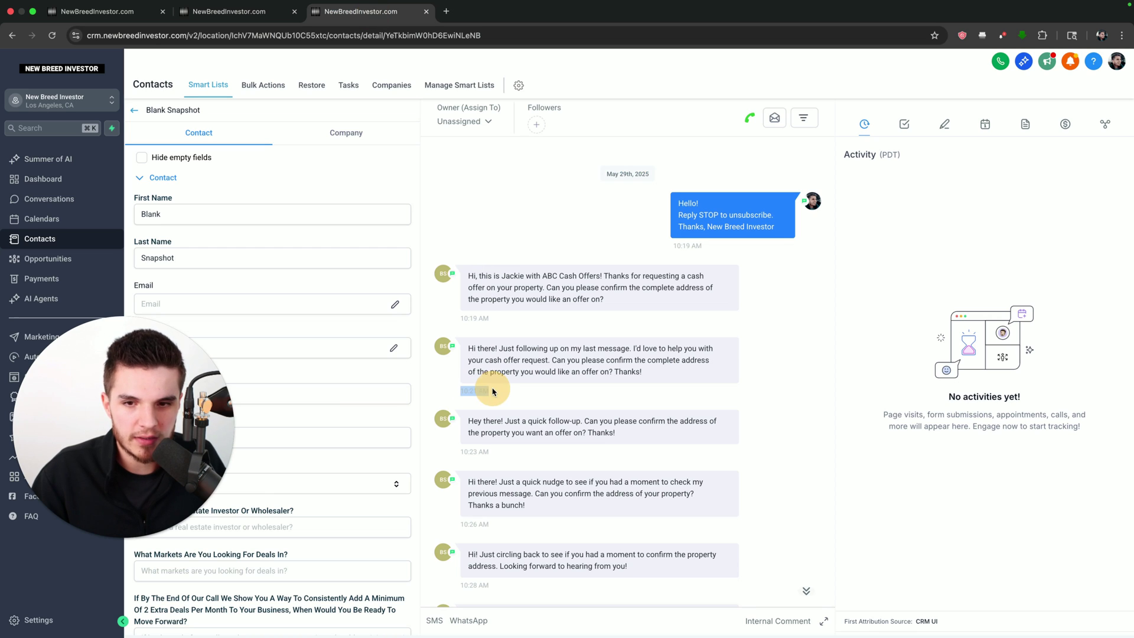
pyautogui.moveTo(468, 349); pyautogui.dragTo(685, 372)
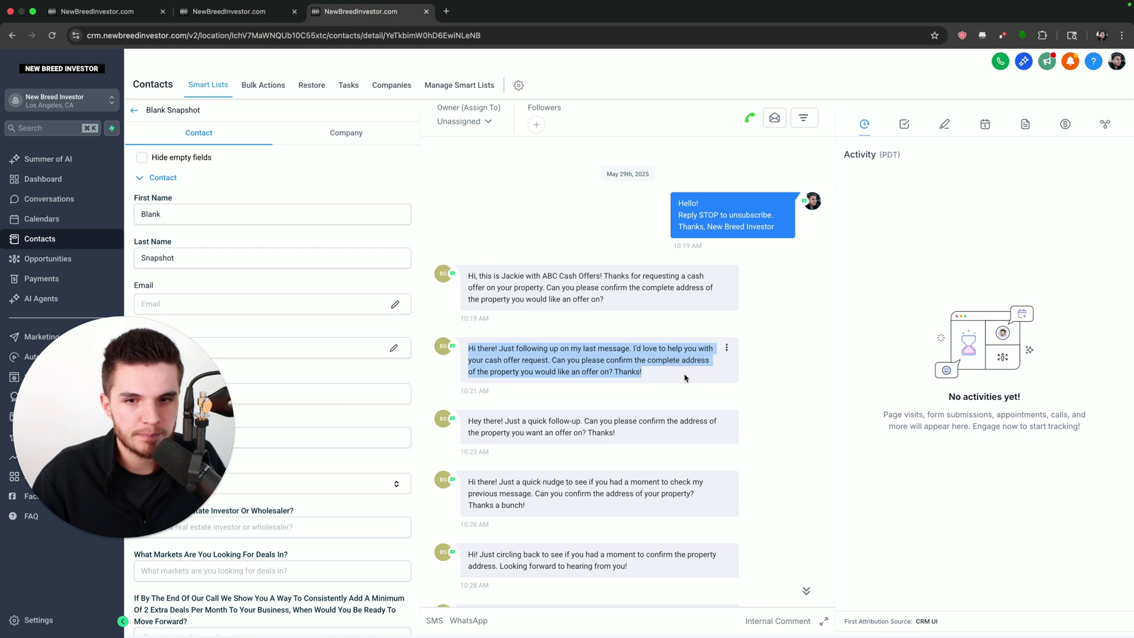
pyautogui.click(649, 375)
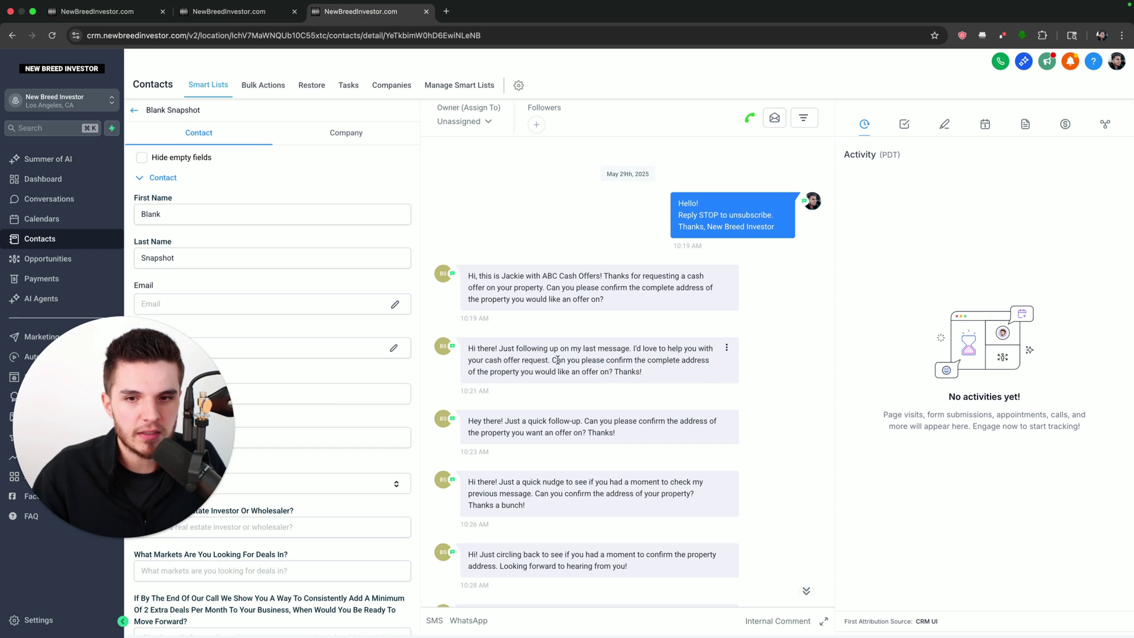
pyautogui.moveTo(552, 361); pyautogui.dragTo(613, 373)
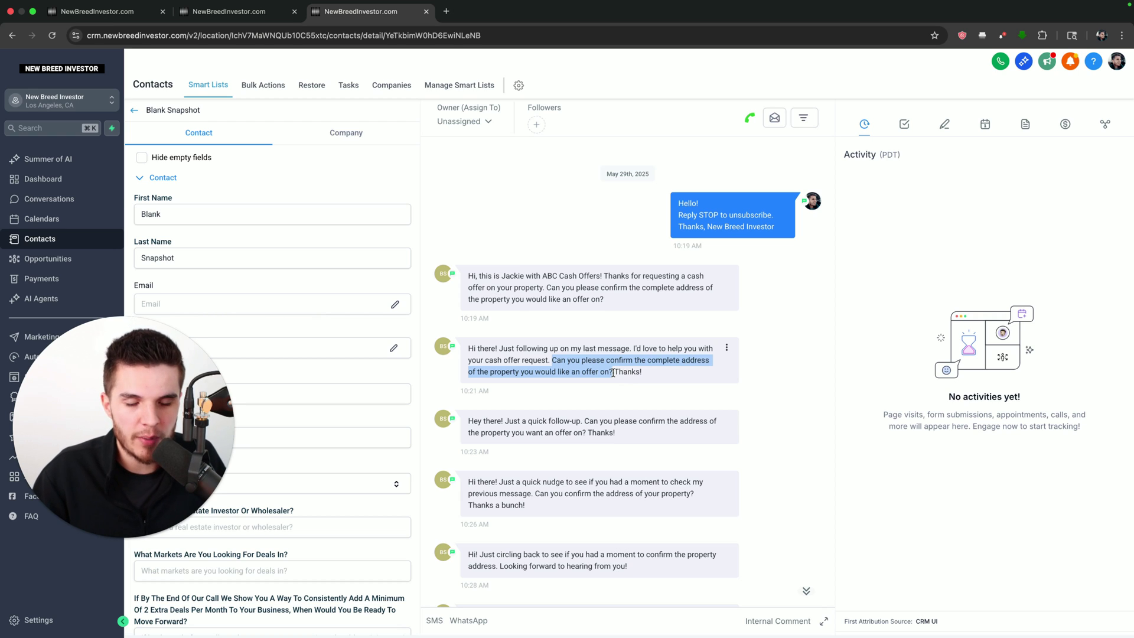
pyautogui.click(613, 372)
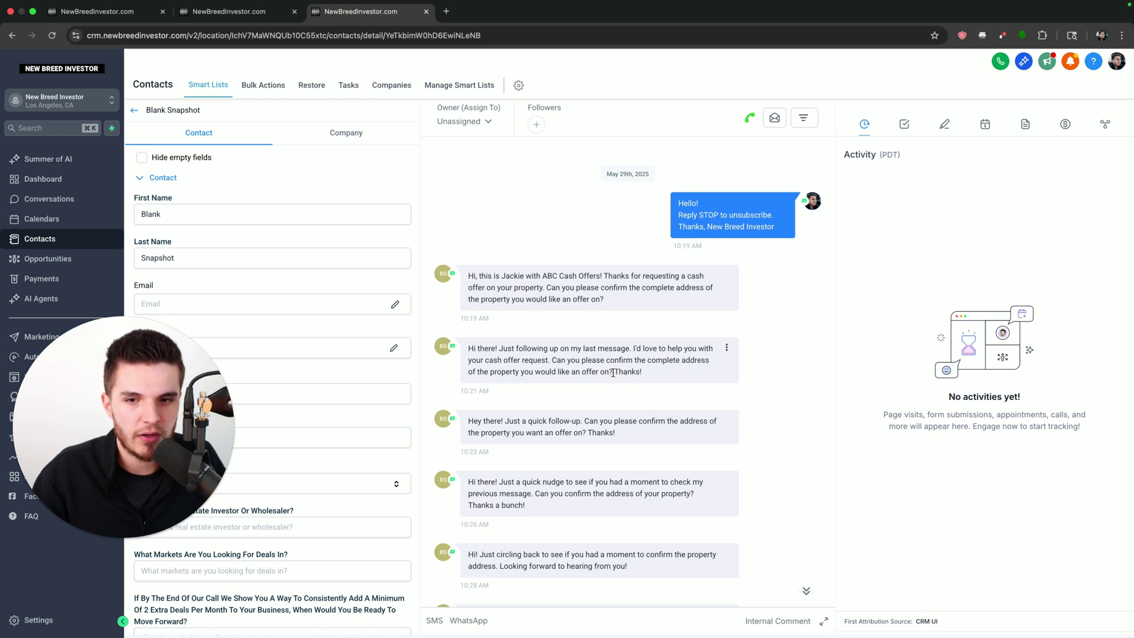
pyautogui.scroll(-2, 613, 373)
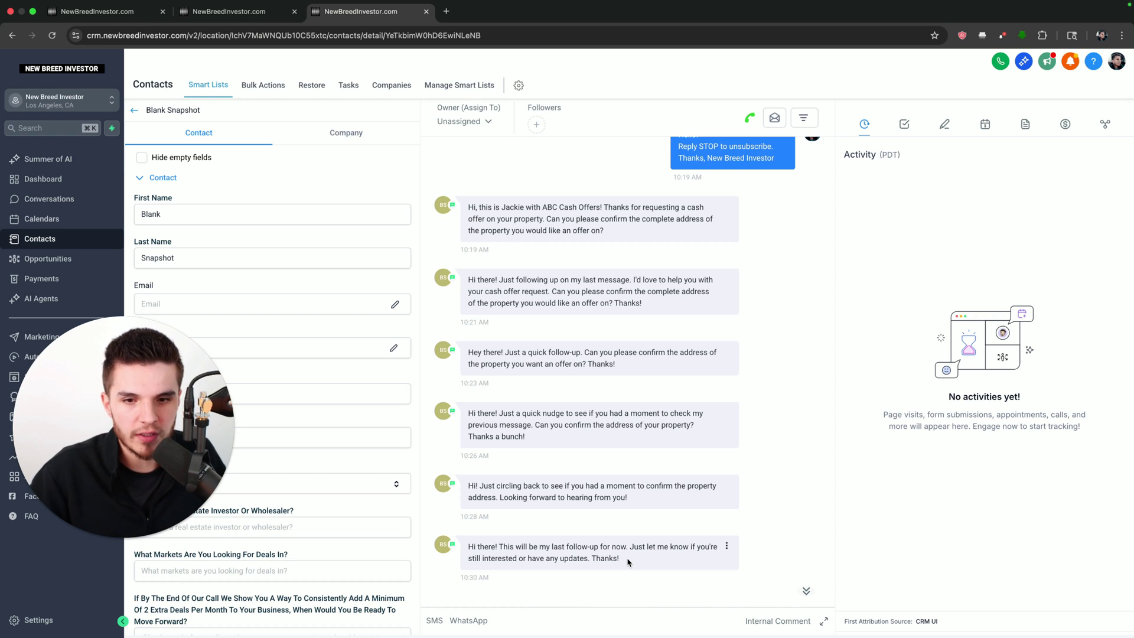
pyautogui.scroll(2, 620, 479)
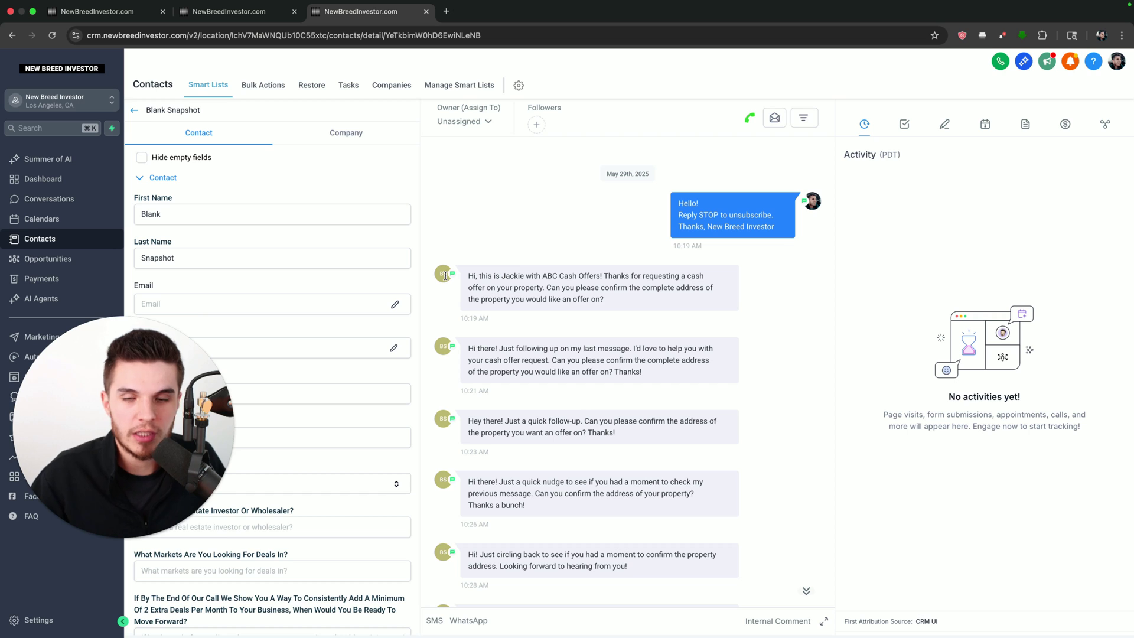
# Step: Return to the booking bot's Auto Followup settings and close them without saving
pyautogui.click(232, 12)
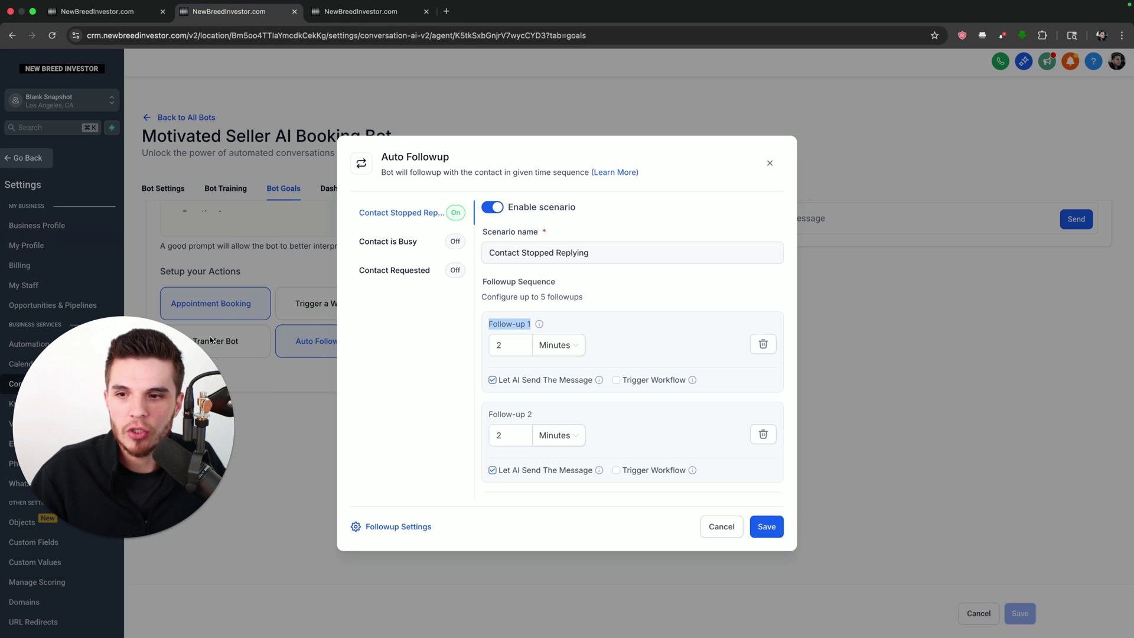
pyautogui.moveTo(174, 379); pyautogui.dragTo(1060, 379)
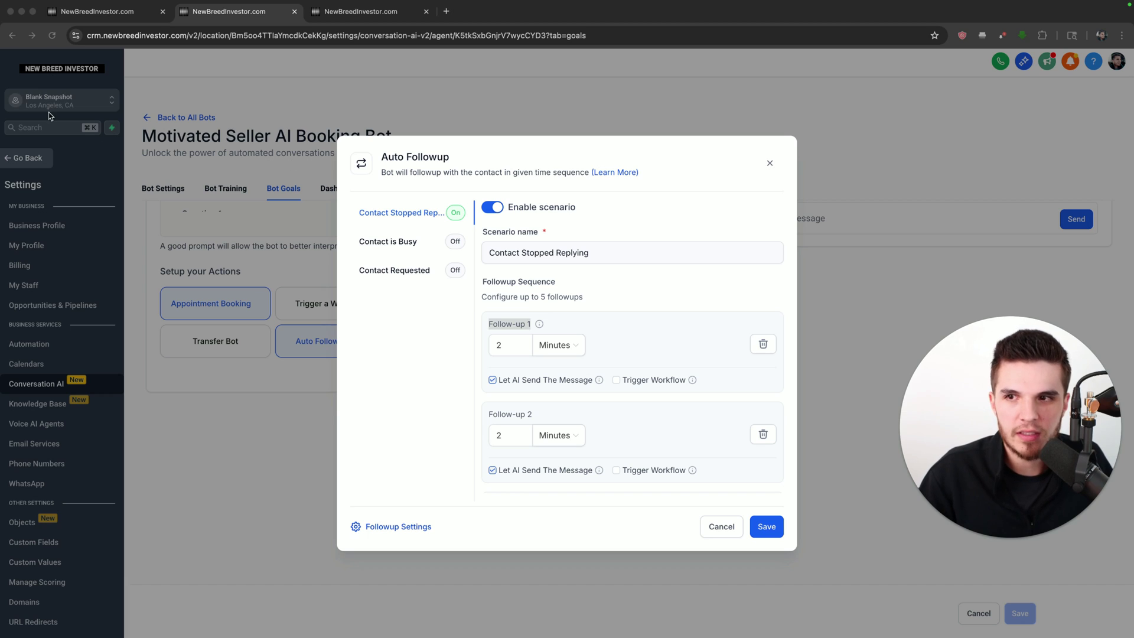
pyautogui.click(770, 165)
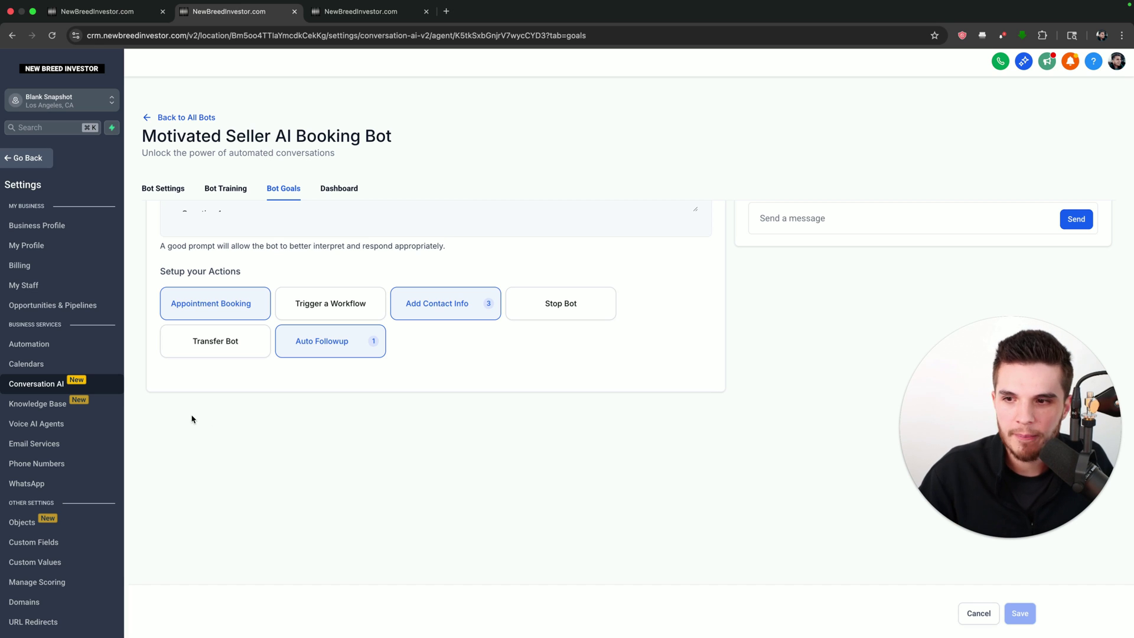
# Step: Leave the bot editor and open the Labs page in the account settings
pyautogui.click(27, 159)
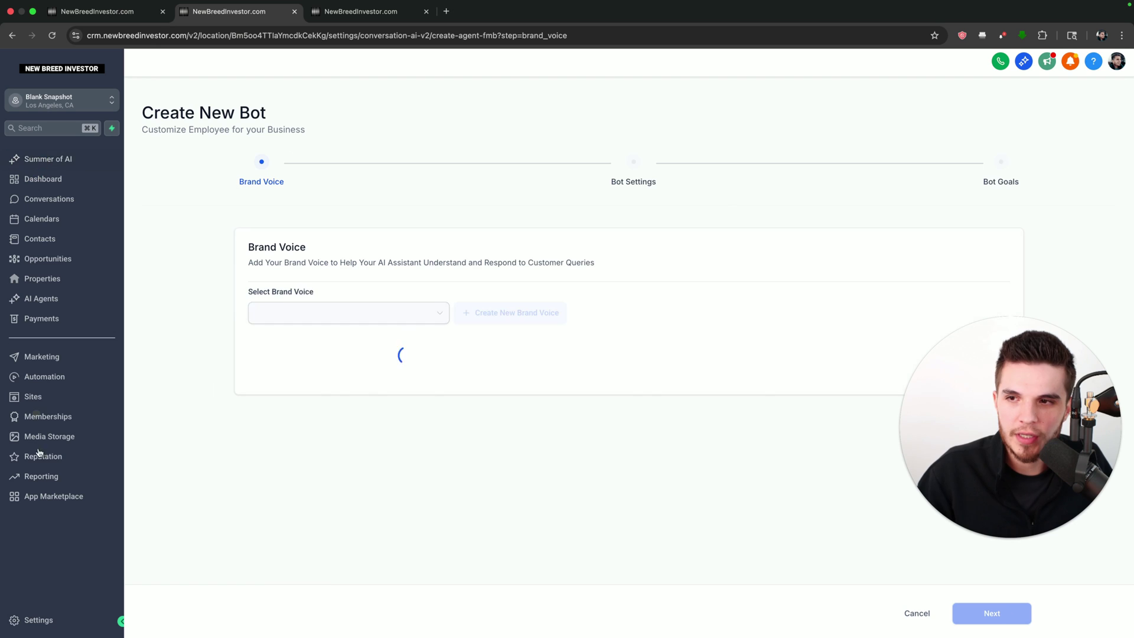
pyautogui.click(41, 618)
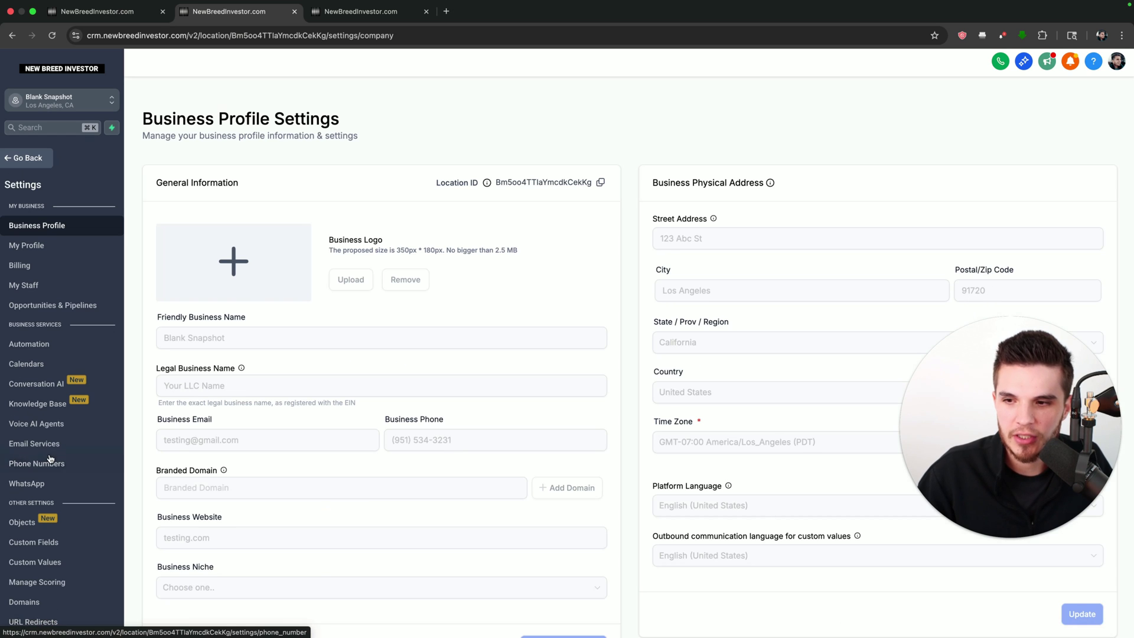
pyautogui.scroll(-4, 50, 421)
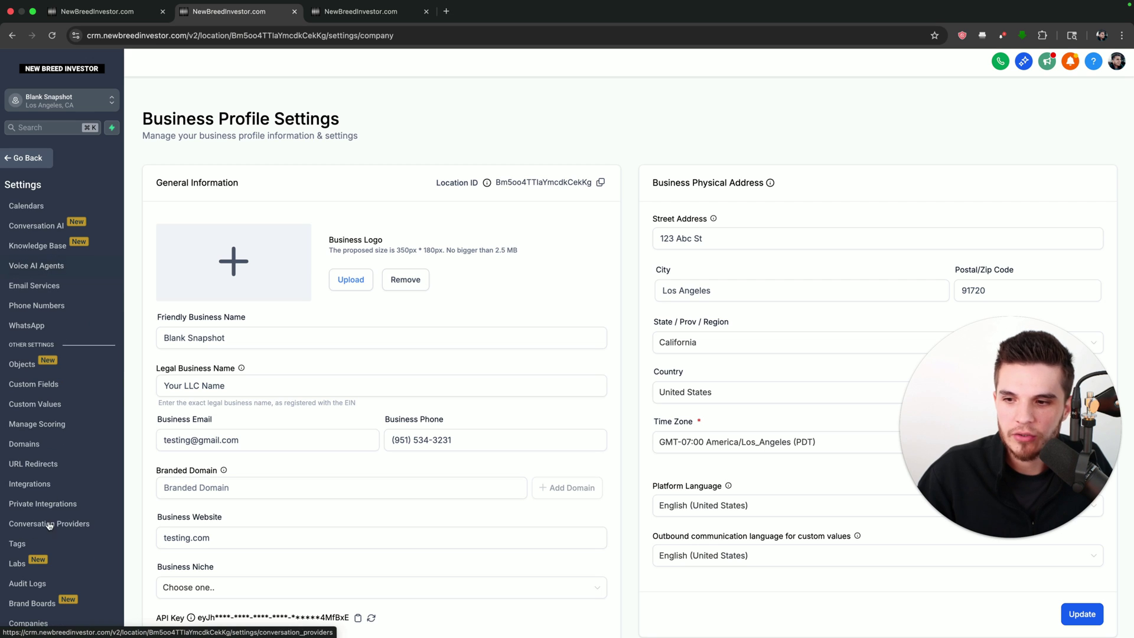
pyautogui.click(26, 563)
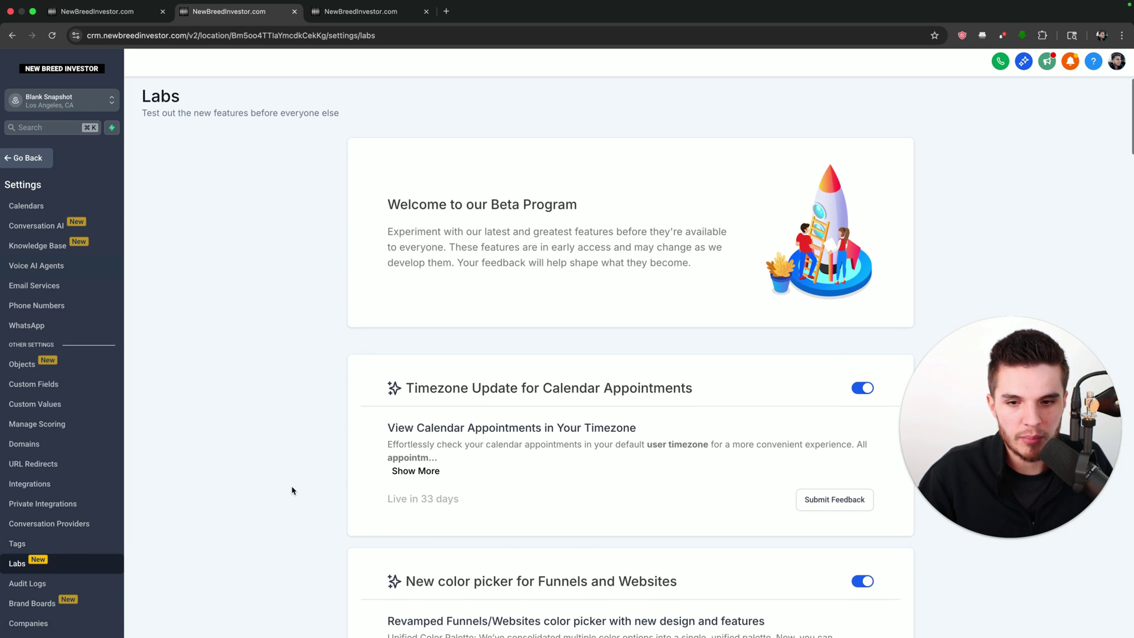
# Step: Find the Auto Follow-Up feature for Conversations AI in Labs and check whether it is enabled
pyautogui.scroll(-7, 292, 490)
pyautogui.scroll(-20, 292, 490)
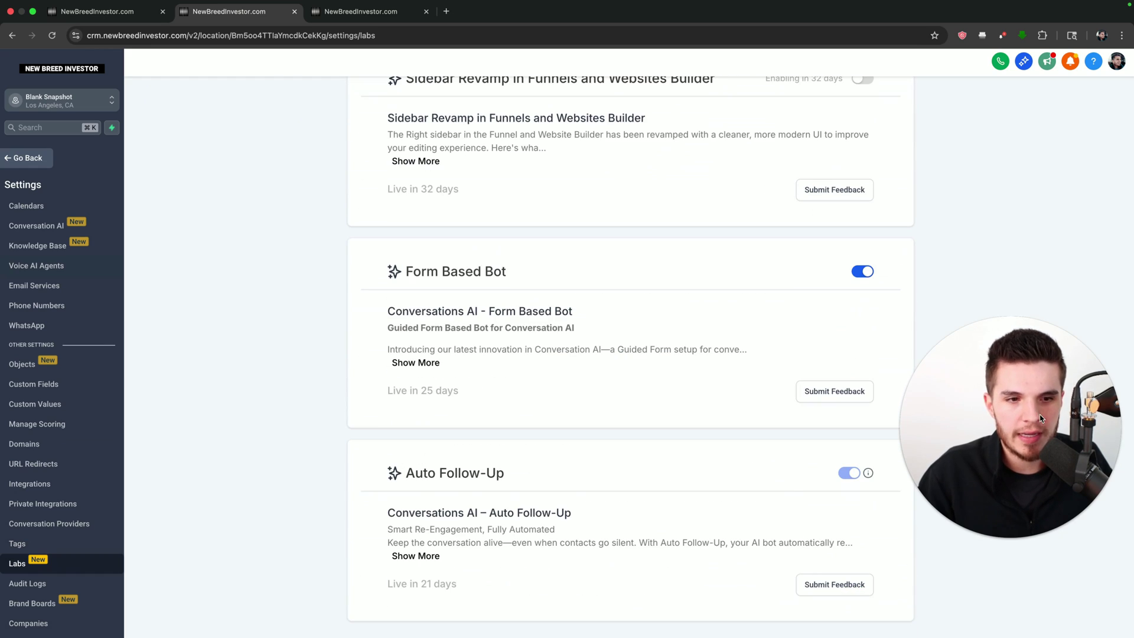
pyautogui.moveTo(1010, 426); pyautogui.dragTo(125, 426)
pyautogui.moveTo(377, 483); pyautogui.dragTo(514, 473)
pyautogui.click(515, 460)
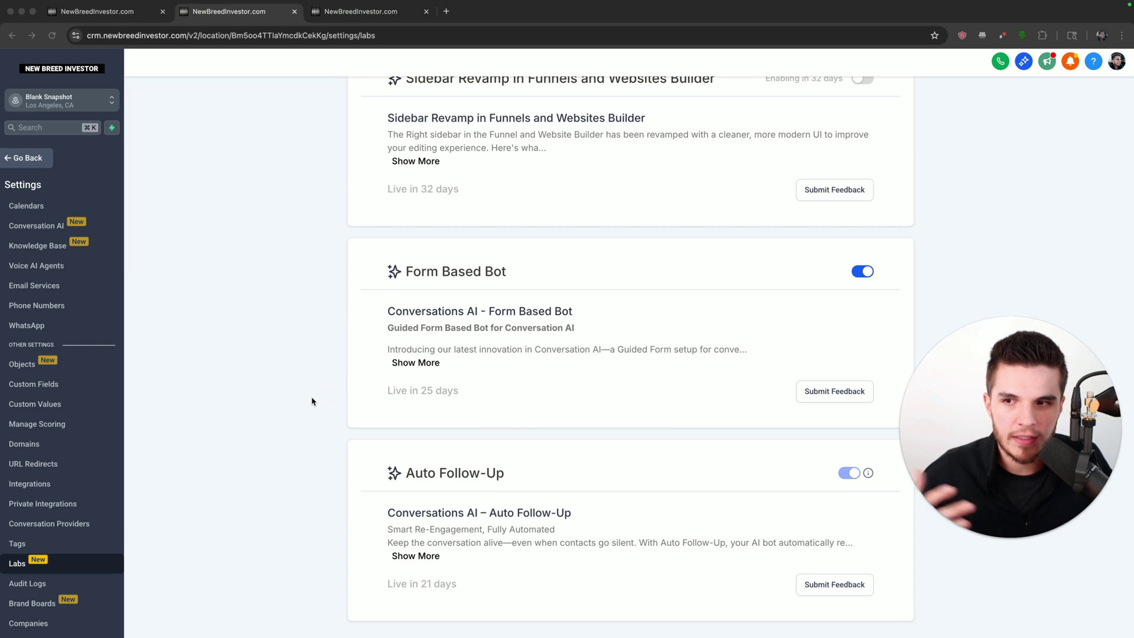
# Step: Open the Conversation AI settings to show the list of bots
pyautogui.click(44, 229)
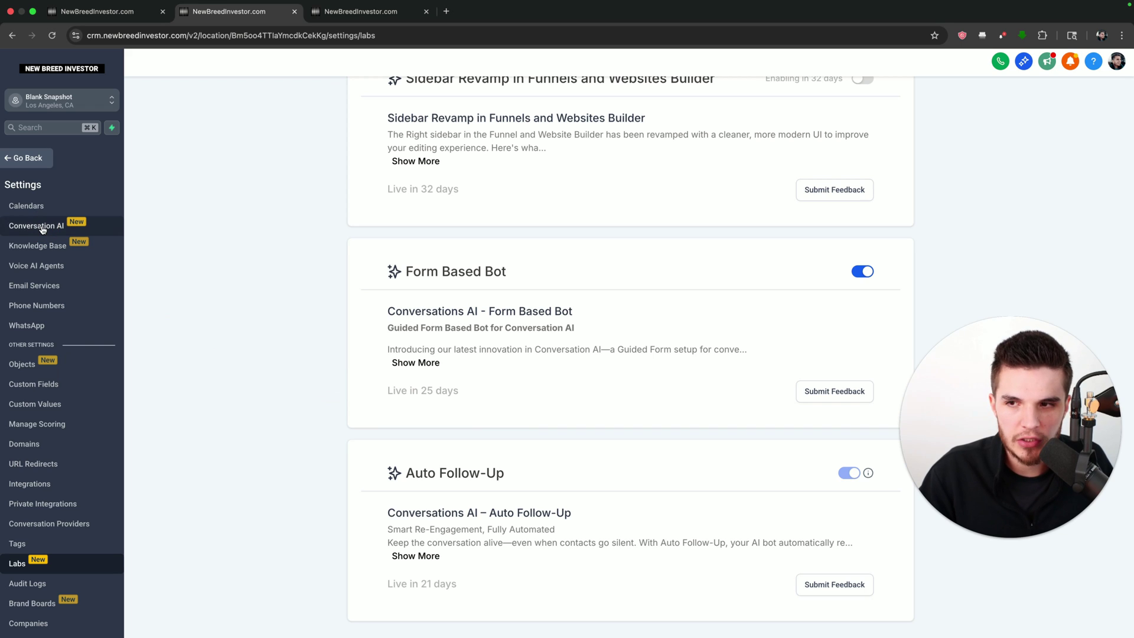
pyautogui.click(43, 229)
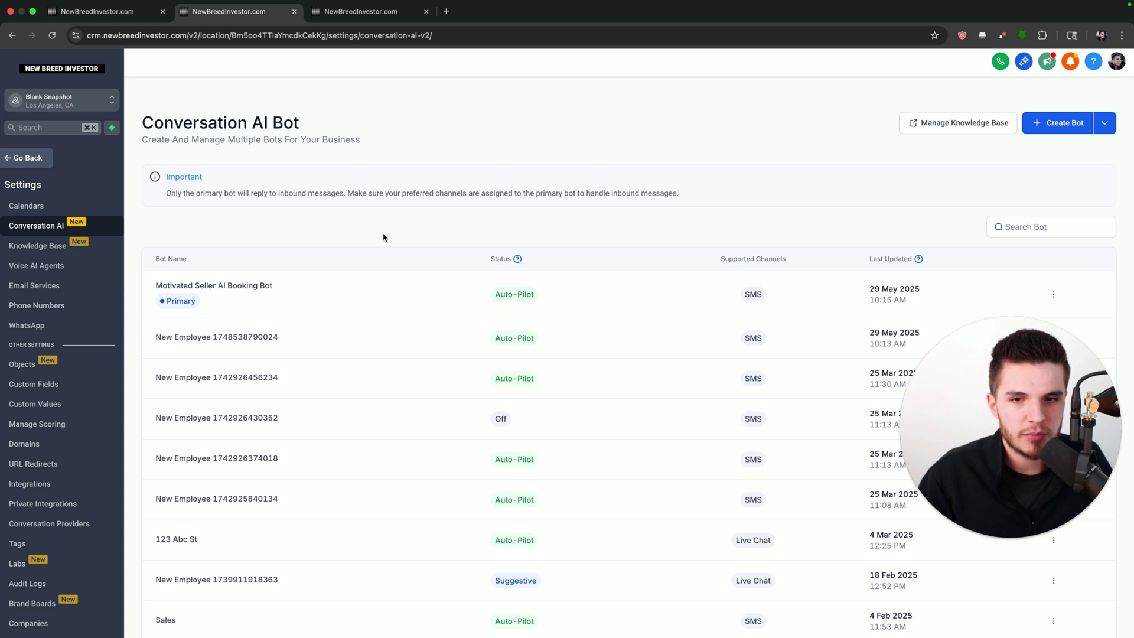
pyautogui.moveTo(144, 124); pyautogui.dragTo(299, 124)
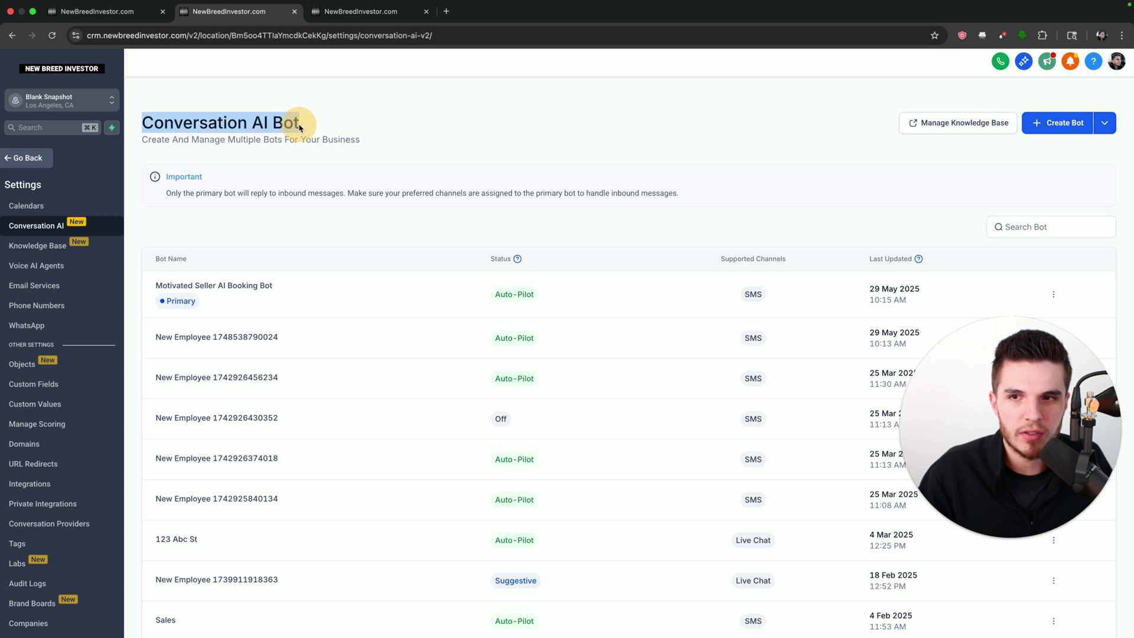
pyautogui.click(301, 127)
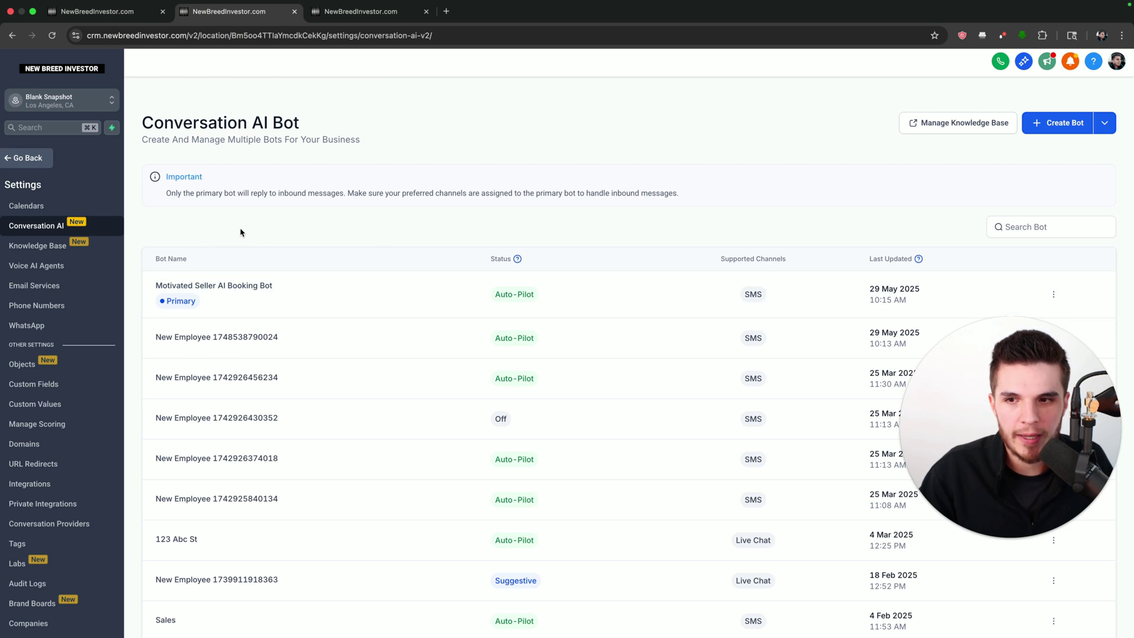
pyautogui.moveTo(144, 124); pyautogui.dragTo(307, 126)
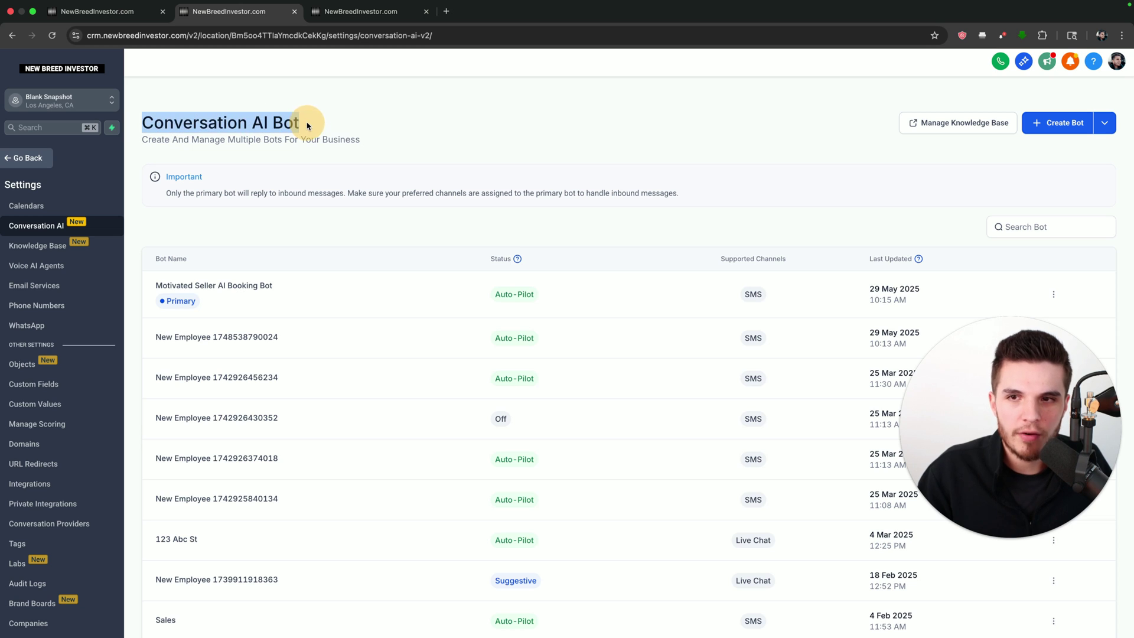
# Step: Open the Motivated Seller AI Booking Bot and look over its basic settings down to the supported channels
pyautogui.click(242, 287)
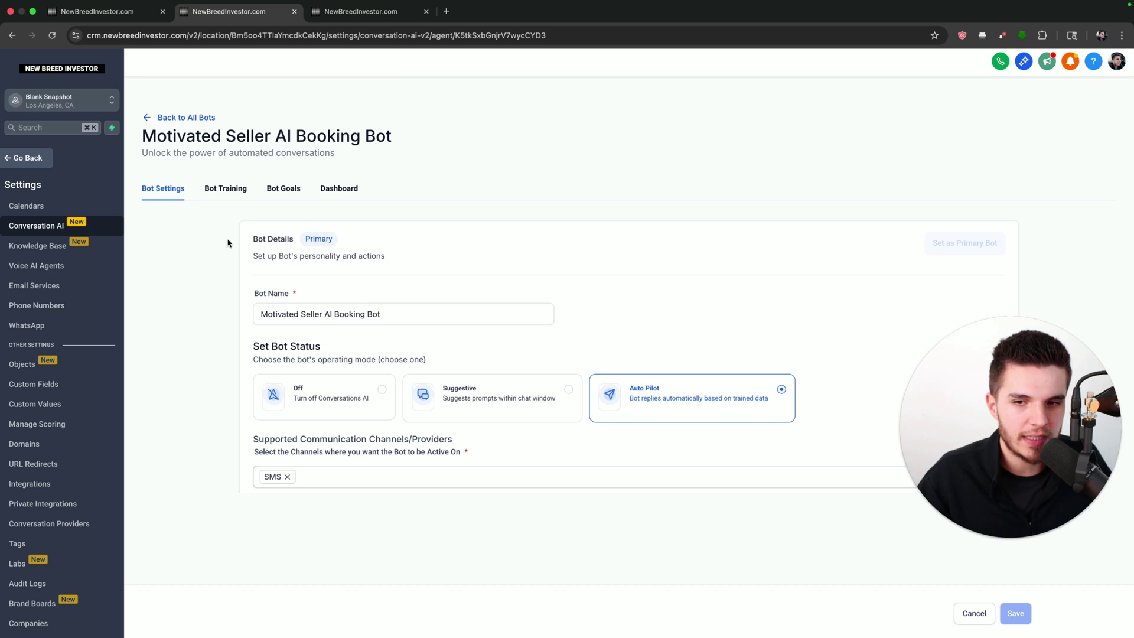
pyautogui.scroll(-1, 227, 243)
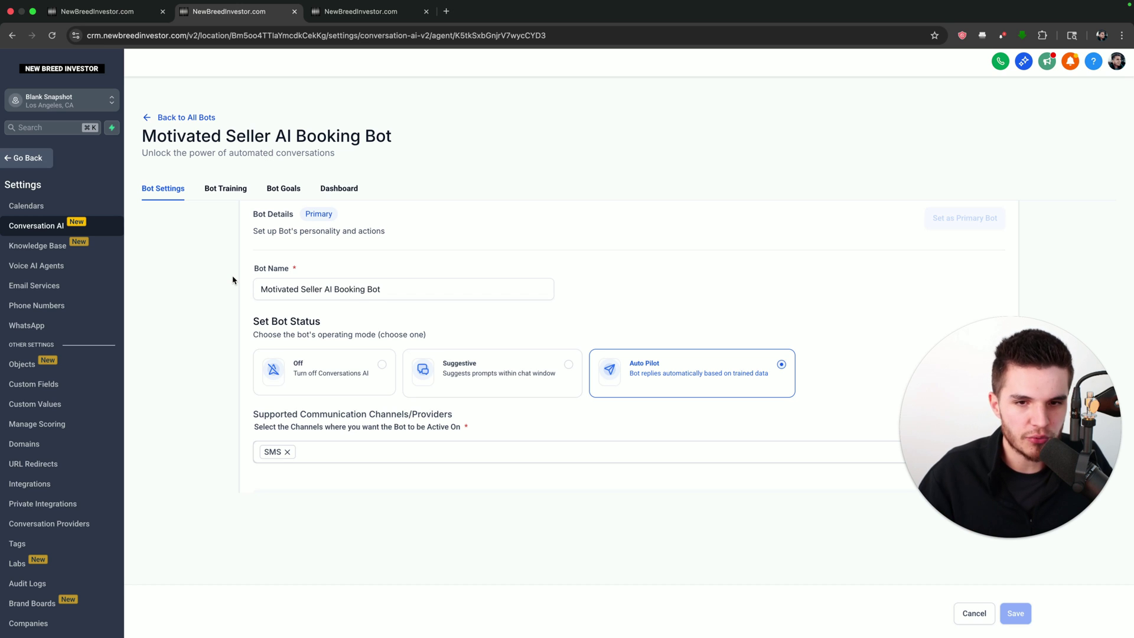
pyautogui.scroll(-3, 295, 386)
pyautogui.click(302, 376)
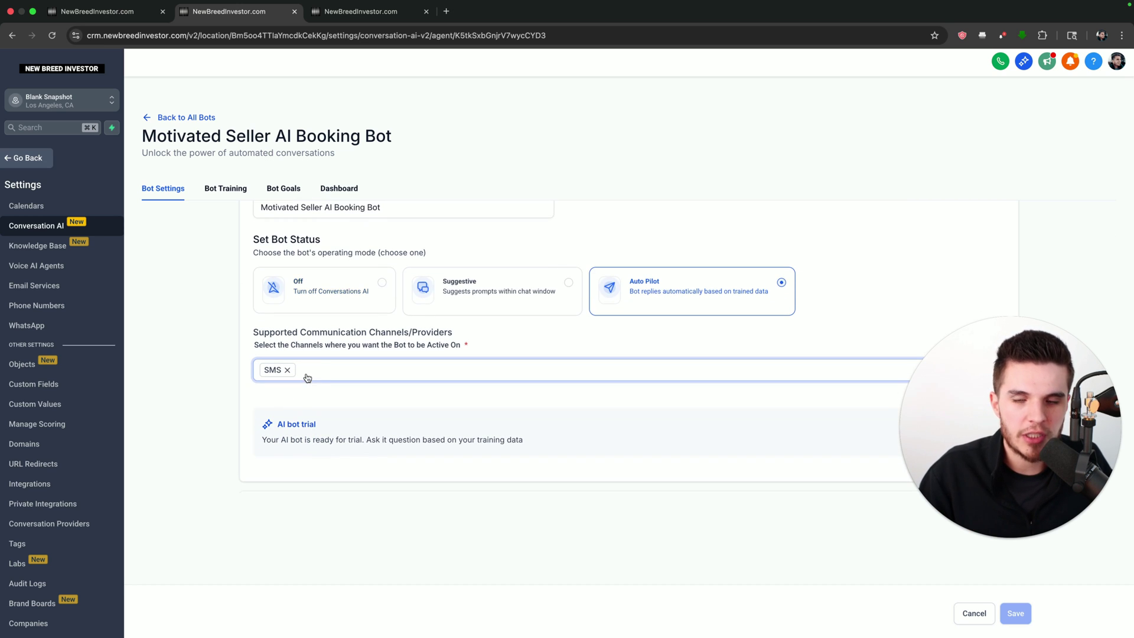
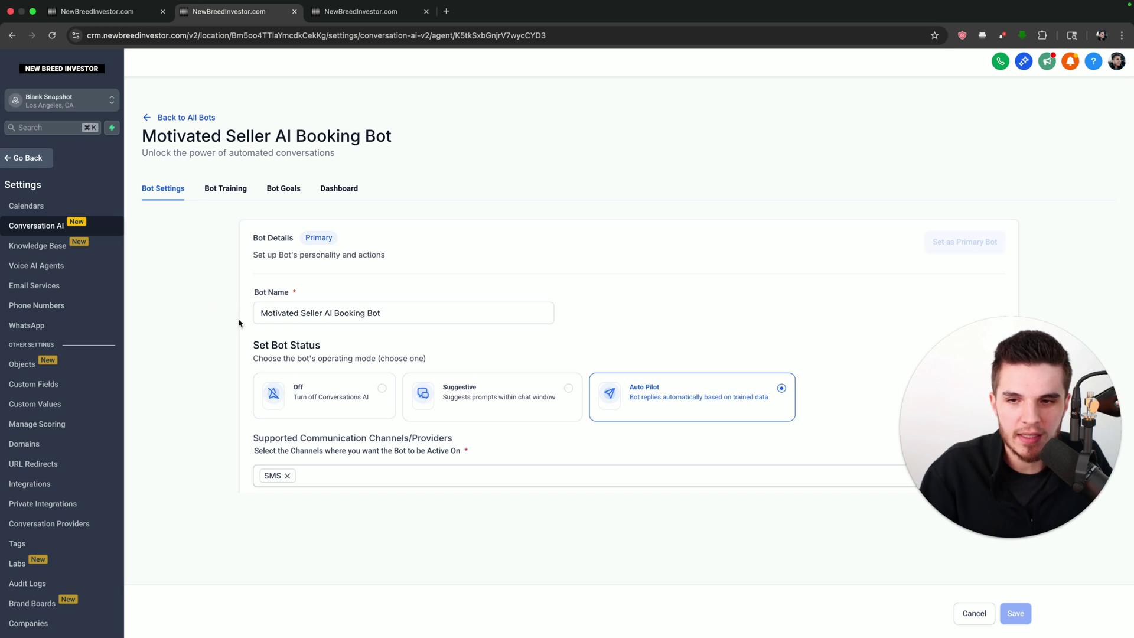
# Step: Examine the bot's name in the Bot Details section
pyautogui.moveTo(385, 313)
pyautogui.mouseDown()
pyautogui.moveTo(245, 319)
pyautogui.moveTo(391, 313)
pyautogui.mouseUp()
pyautogui.click(260, 313)
pyautogui.click(423, 281)
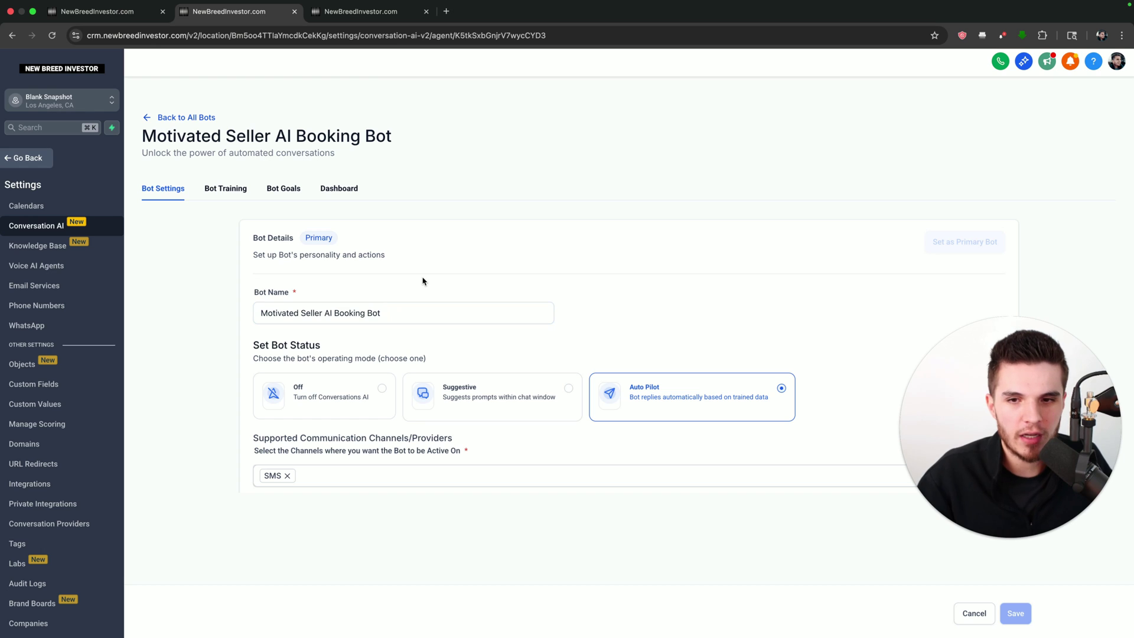
pyautogui.scroll(-1, 255, 330)
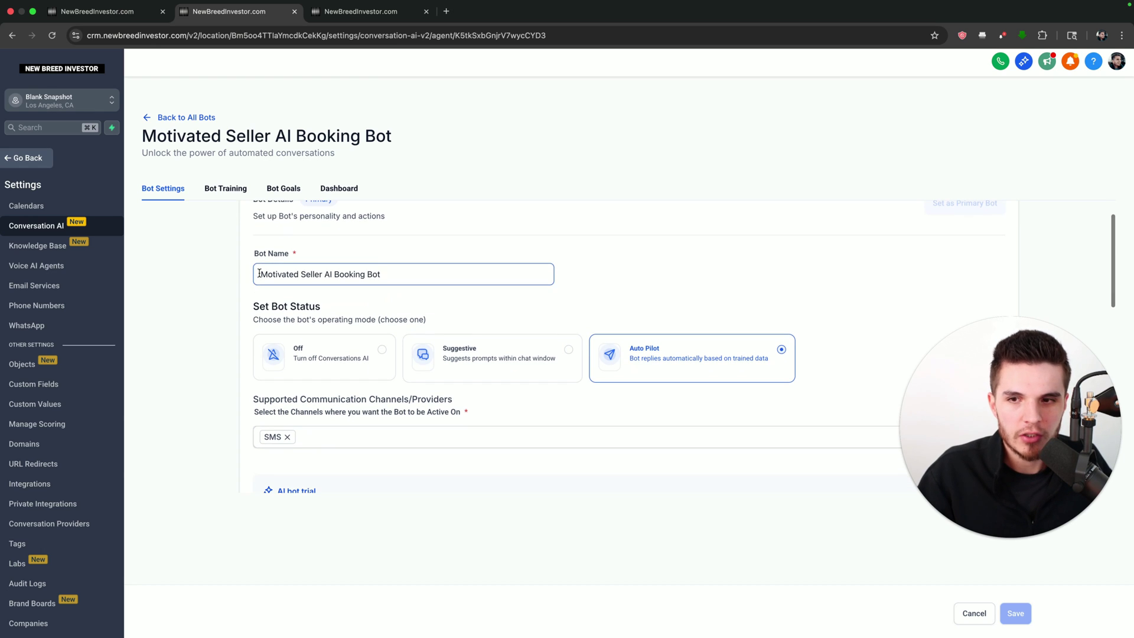
pyautogui.moveTo(259, 274); pyautogui.dragTo(426, 271)
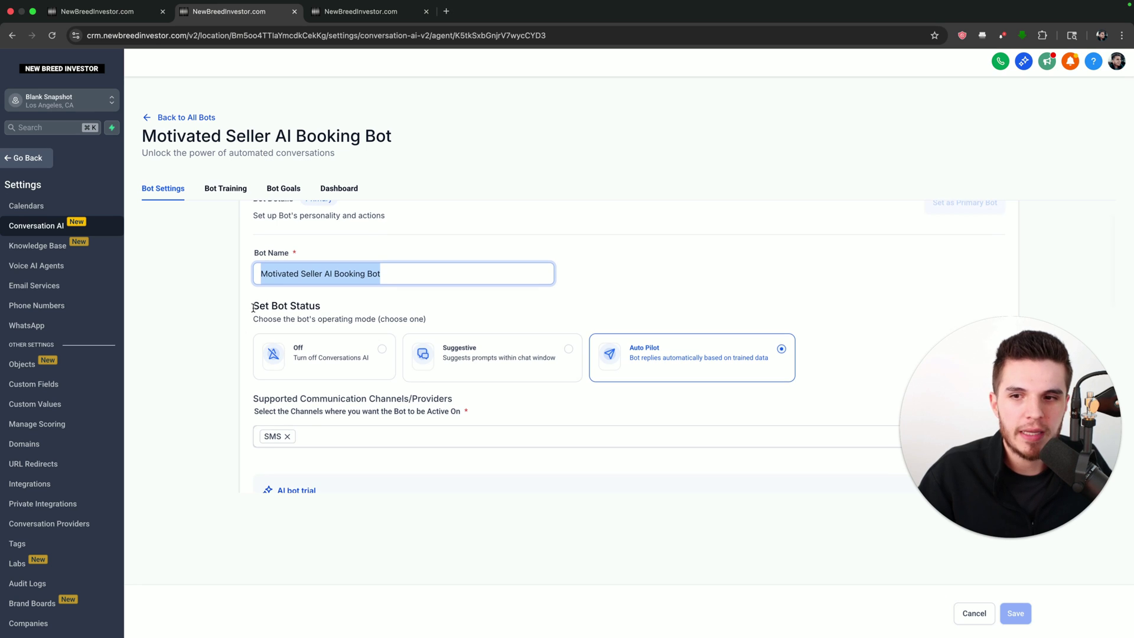
# Step: Review the bot's operating mode options and the communication channels it is active on
pyautogui.moveTo(254, 307); pyautogui.dragTo(364, 308)
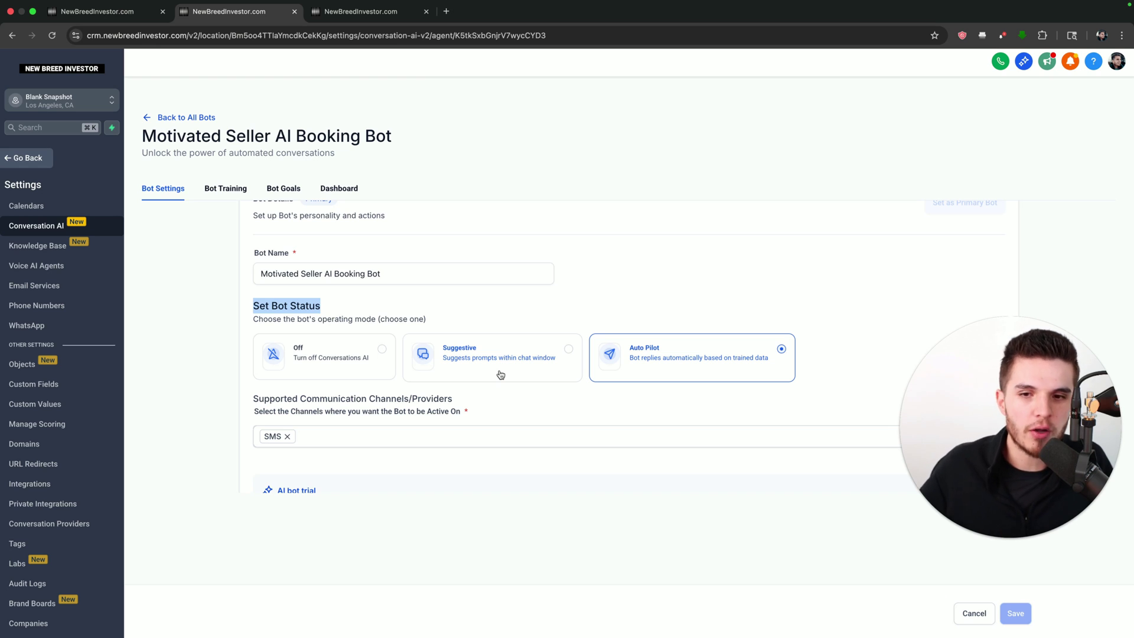
pyautogui.click(503, 318)
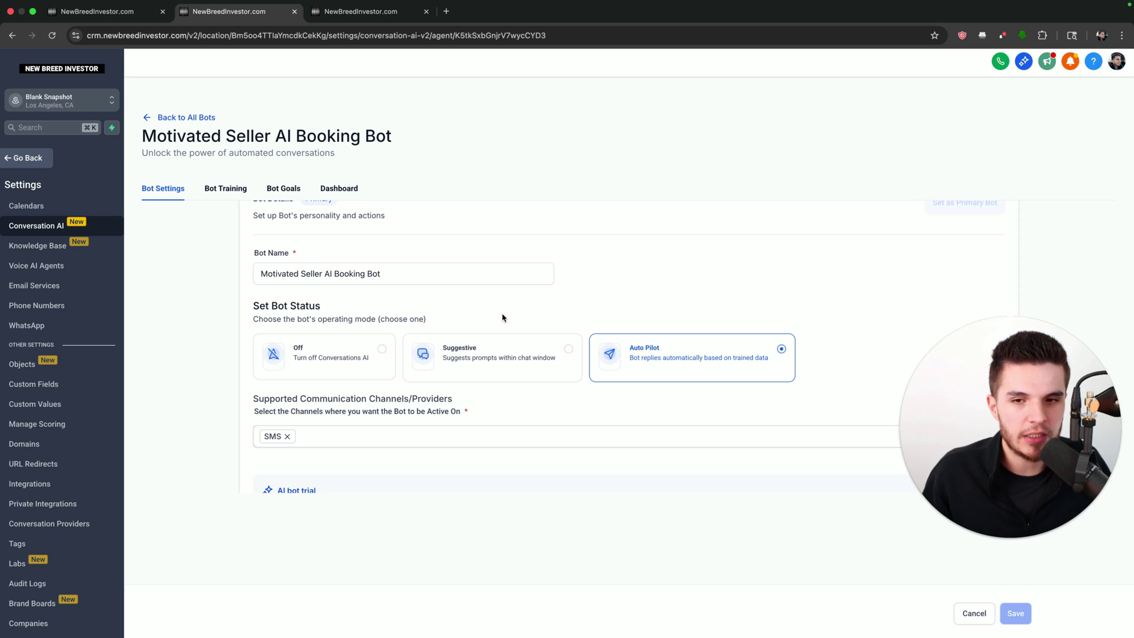
pyautogui.click(278, 446)
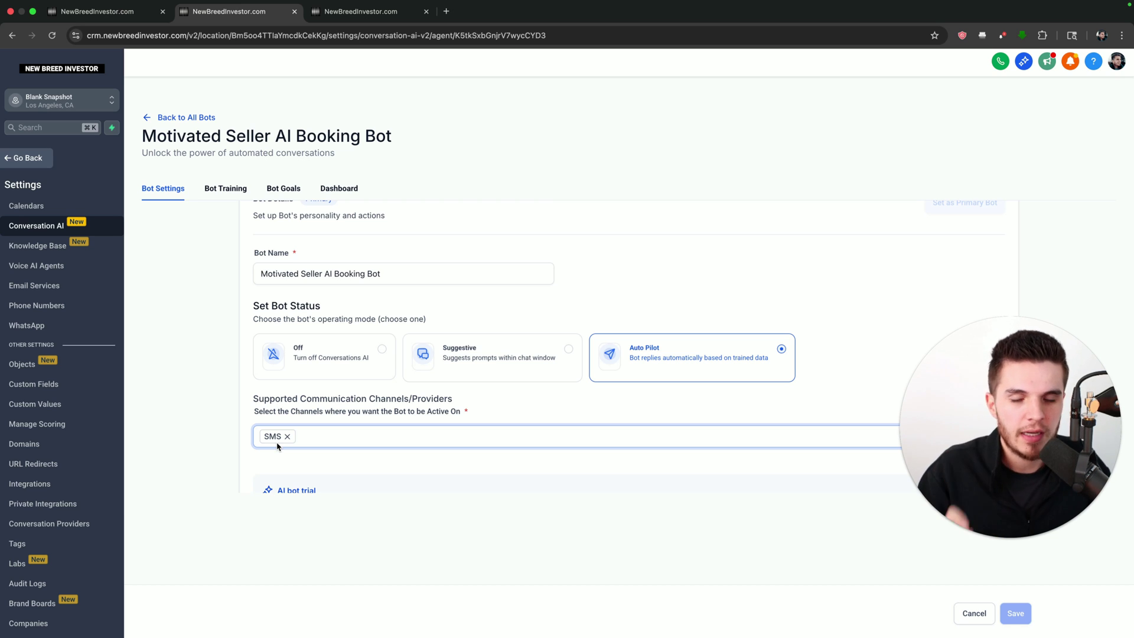
pyautogui.click(479, 416)
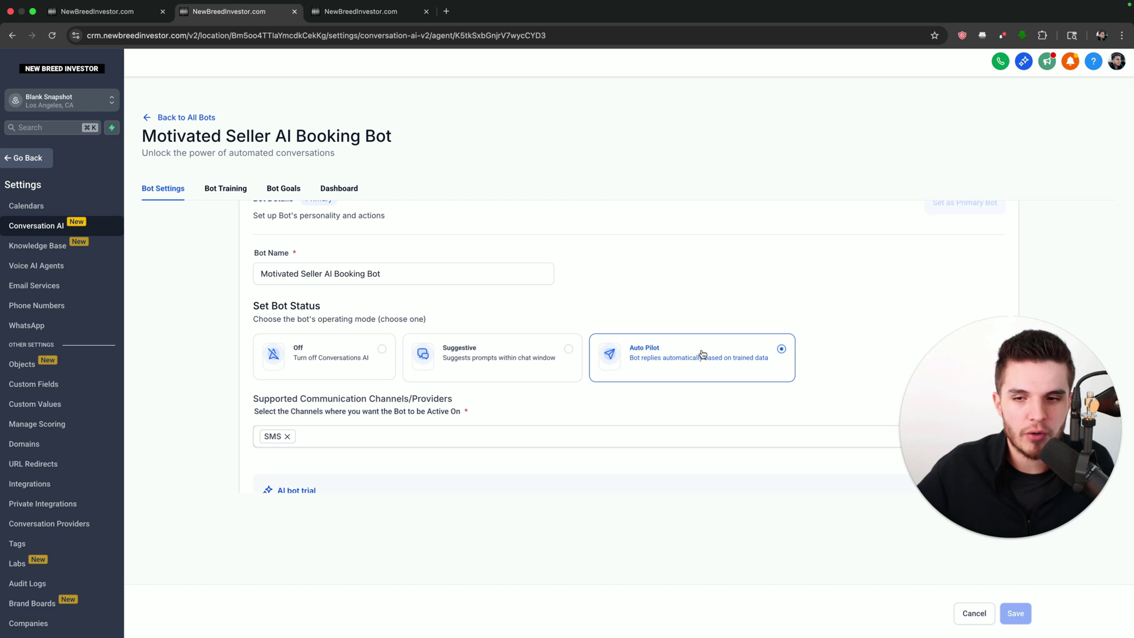
pyautogui.scroll(-3, 701, 355)
pyautogui.click(264, 347)
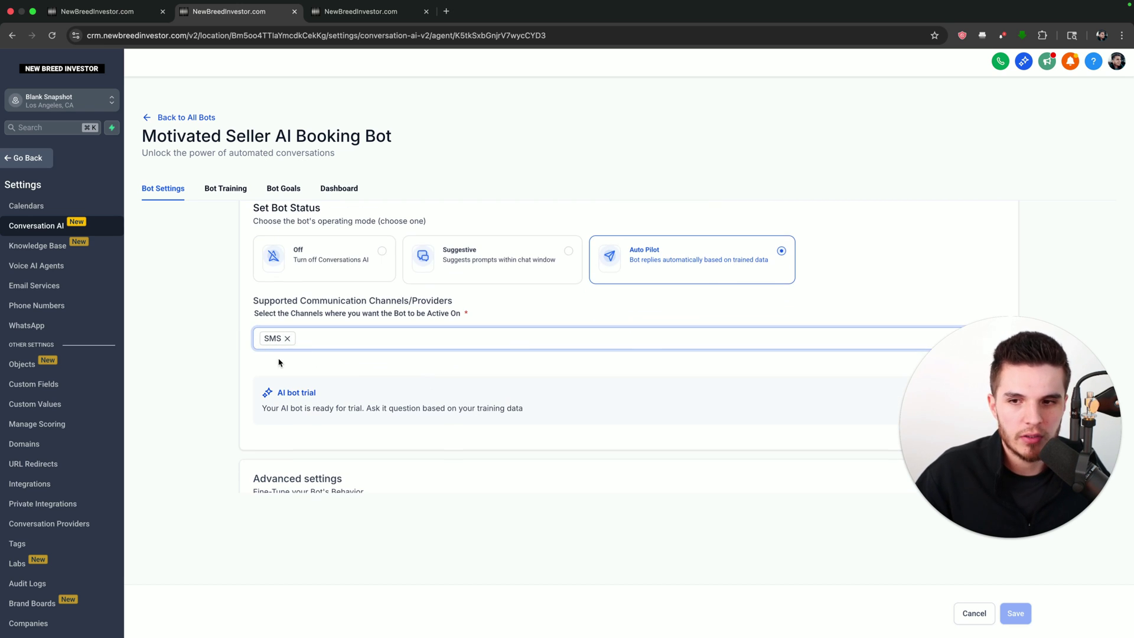
pyautogui.click(281, 363)
# Step: Review the auto-pilot mode settings, including the wait time before responding with its explanation and the maximum messages per conversation
pyautogui.scroll(-5, 242, 415)
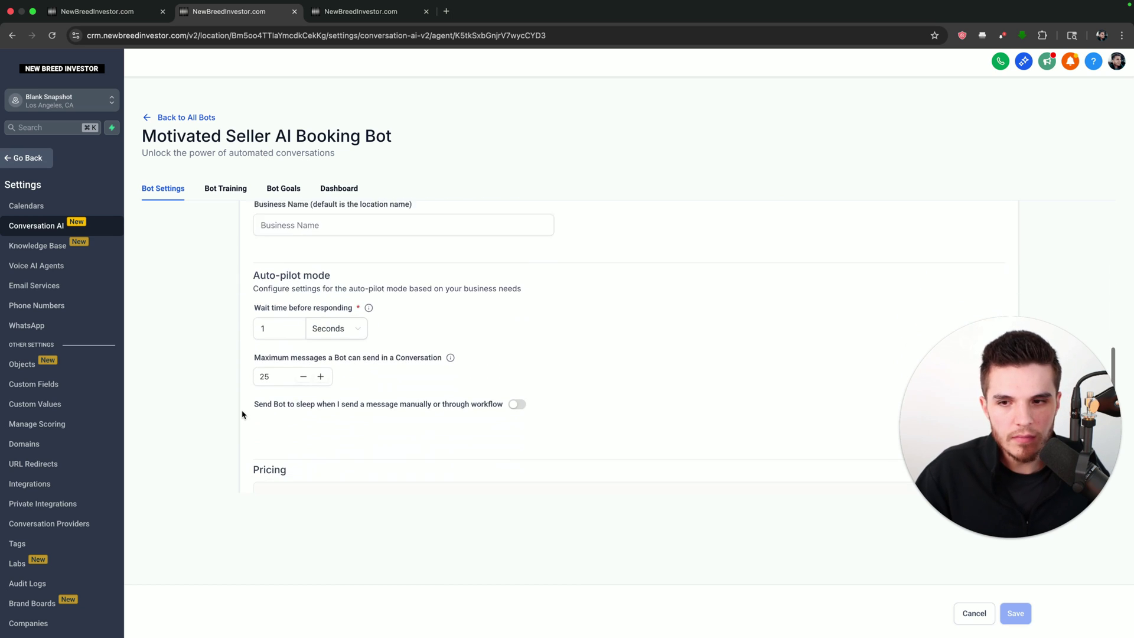
pyautogui.click(290, 298)
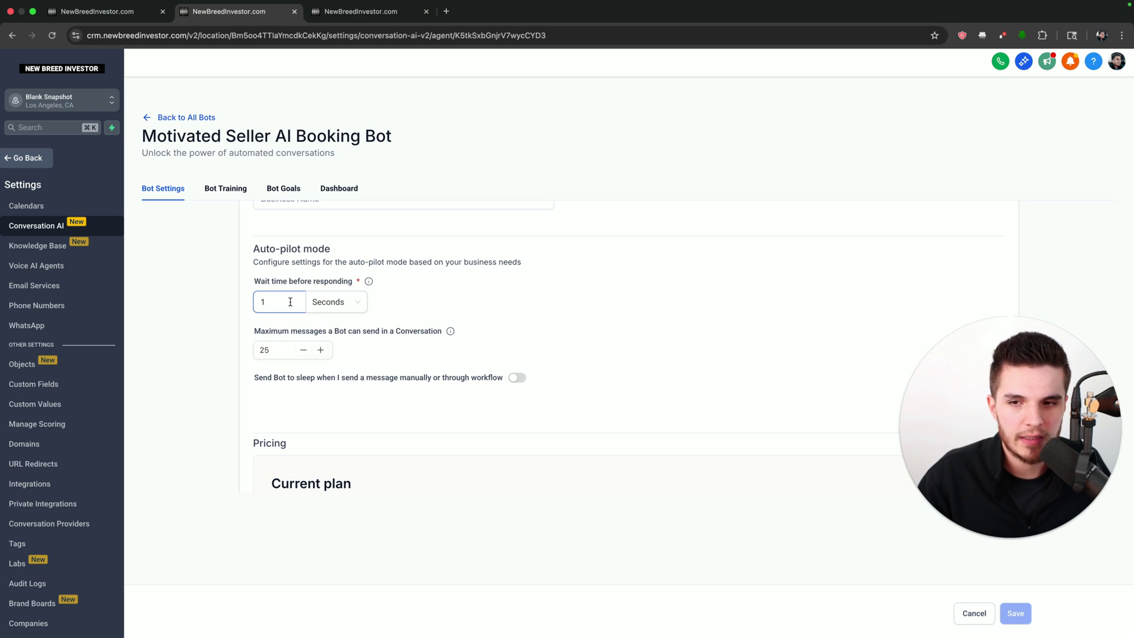
pyautogui.moveTo(253, 329); pyautogui.dragTo(463, 331)
pyautogui.click(329, 349)
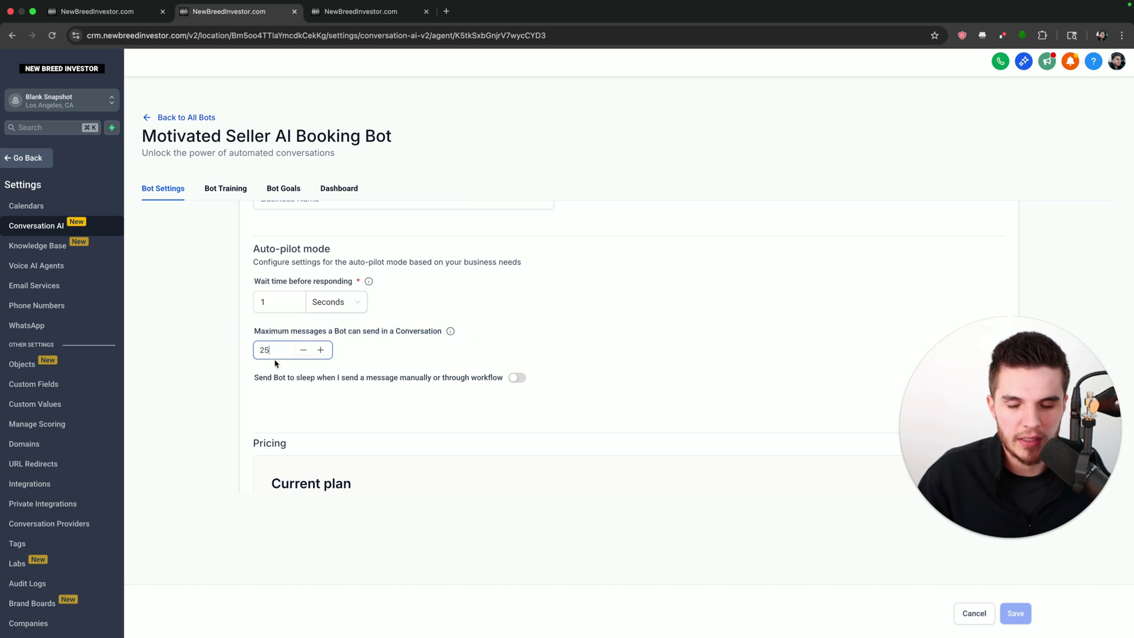
pyautogui.scroll(-4, 419, 385)
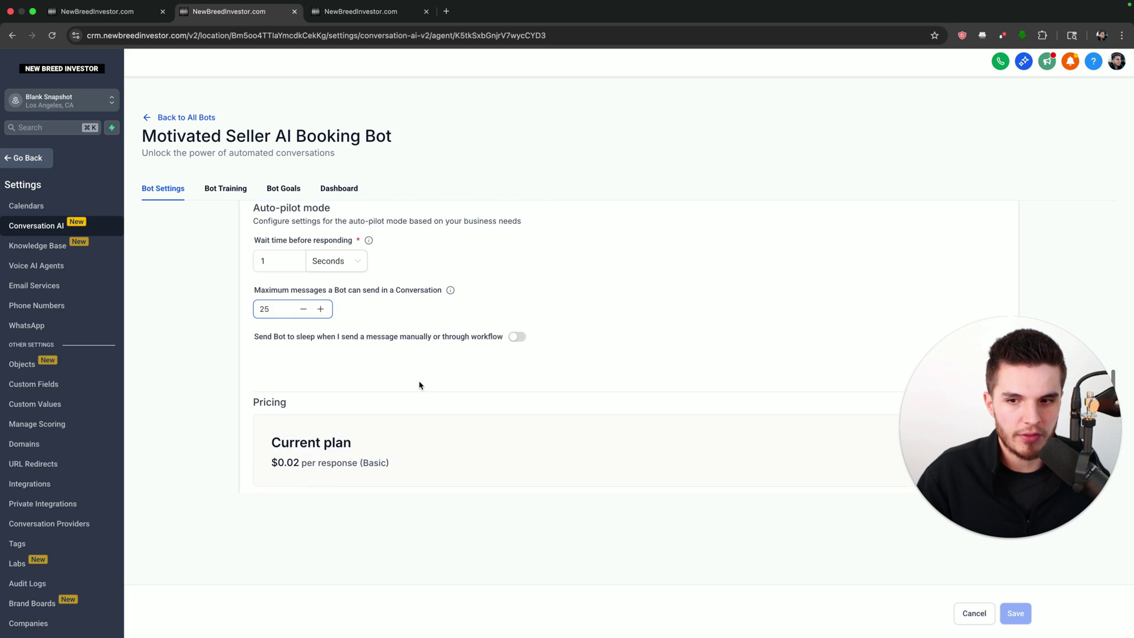
pyautogui.scroll(10, 419, 385)
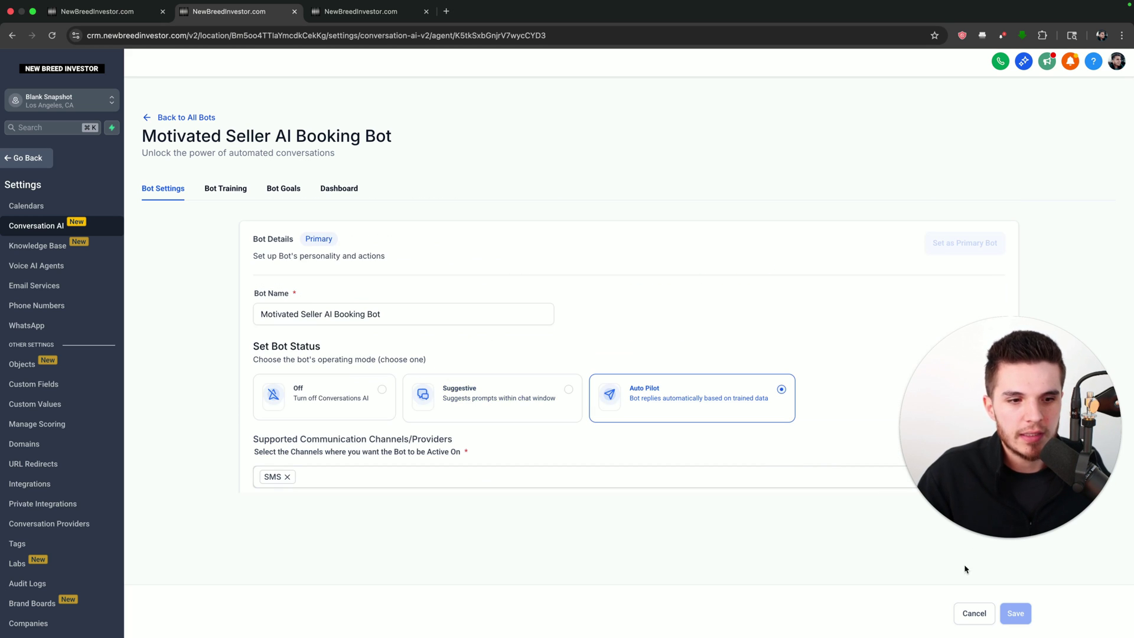
pyautogui.scroll(-5, 284, 294)
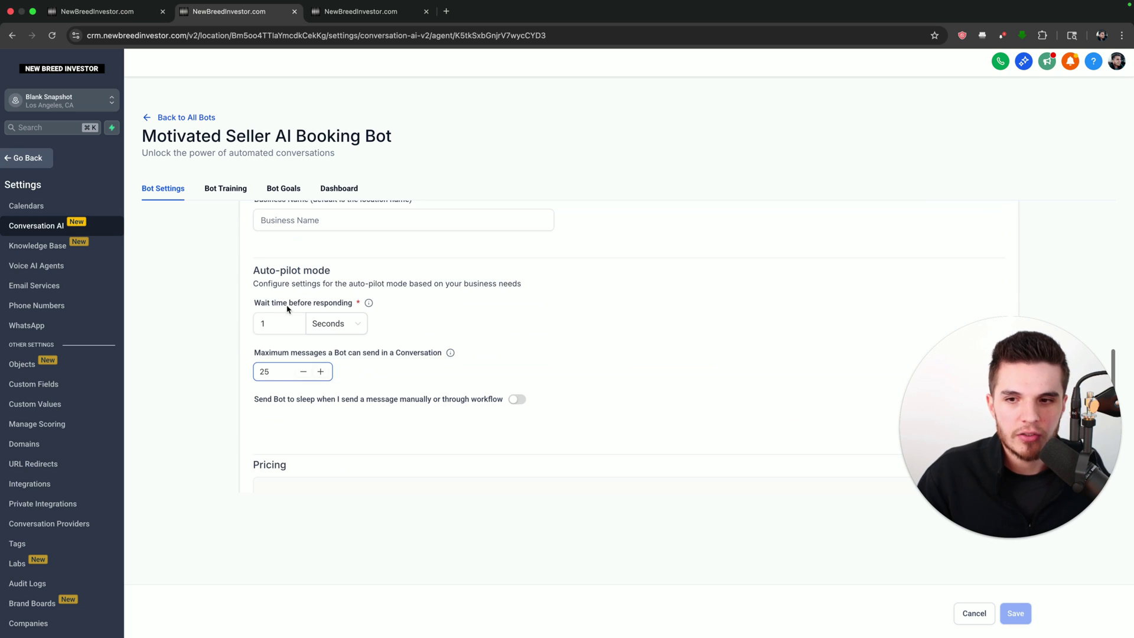
pyautogui.moveTo(253, 270); pyautogui.dragTo(369, 299)
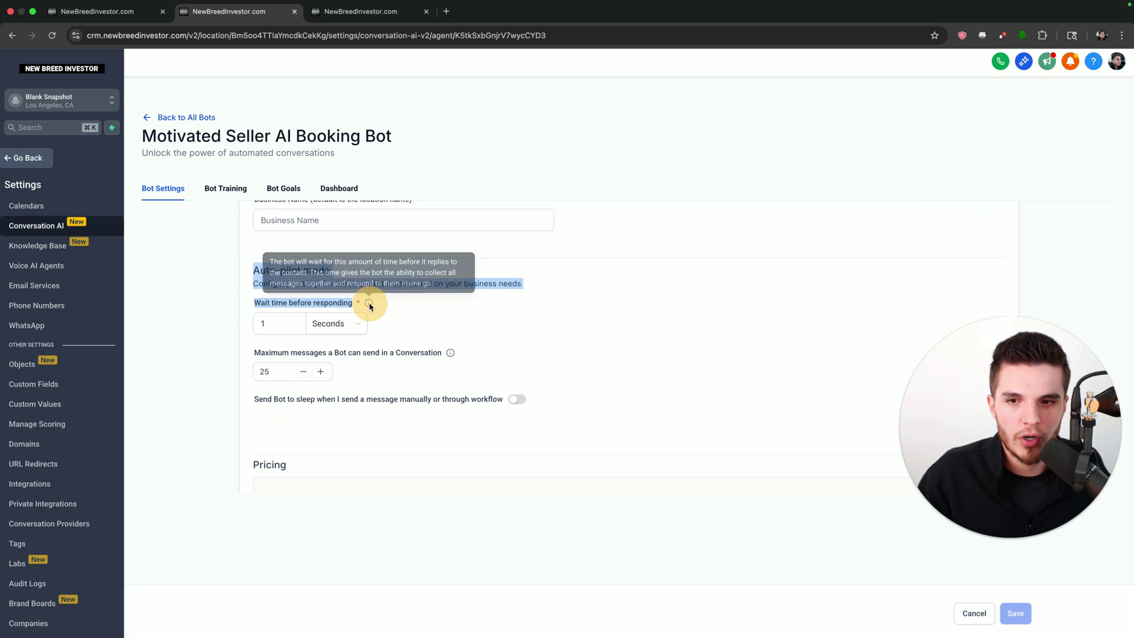
pyautogui.click(407, 318)
# Step: Open the bot's training settings and view the selected knowledge base and its domain entry
pyautogui.click(227, 190)
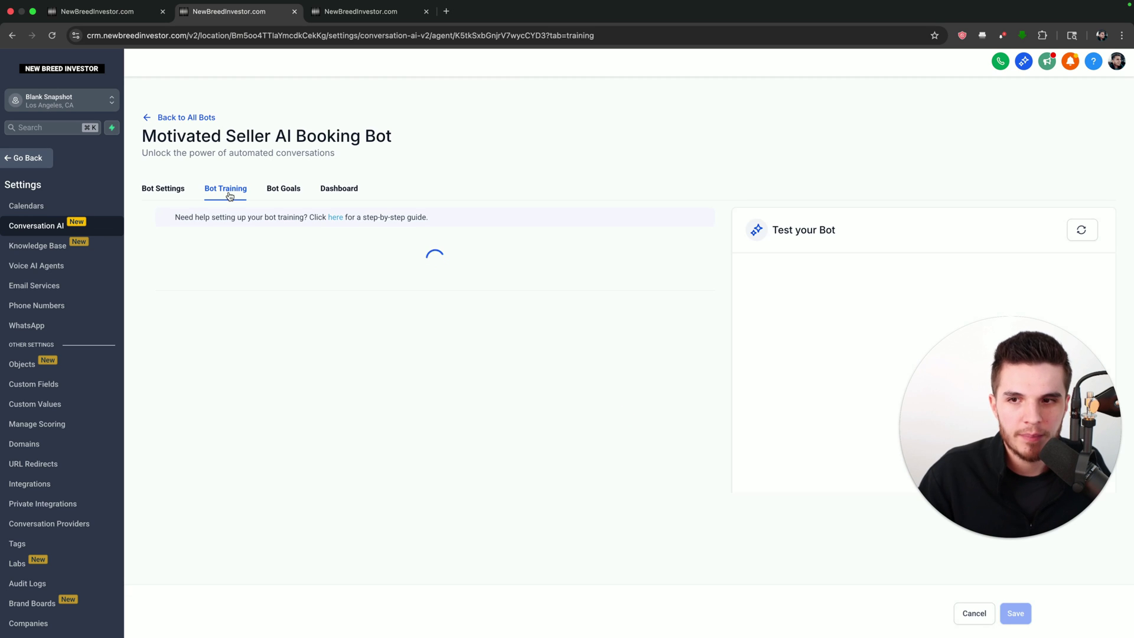
pyautogui.scroll(-1, 299, 350)
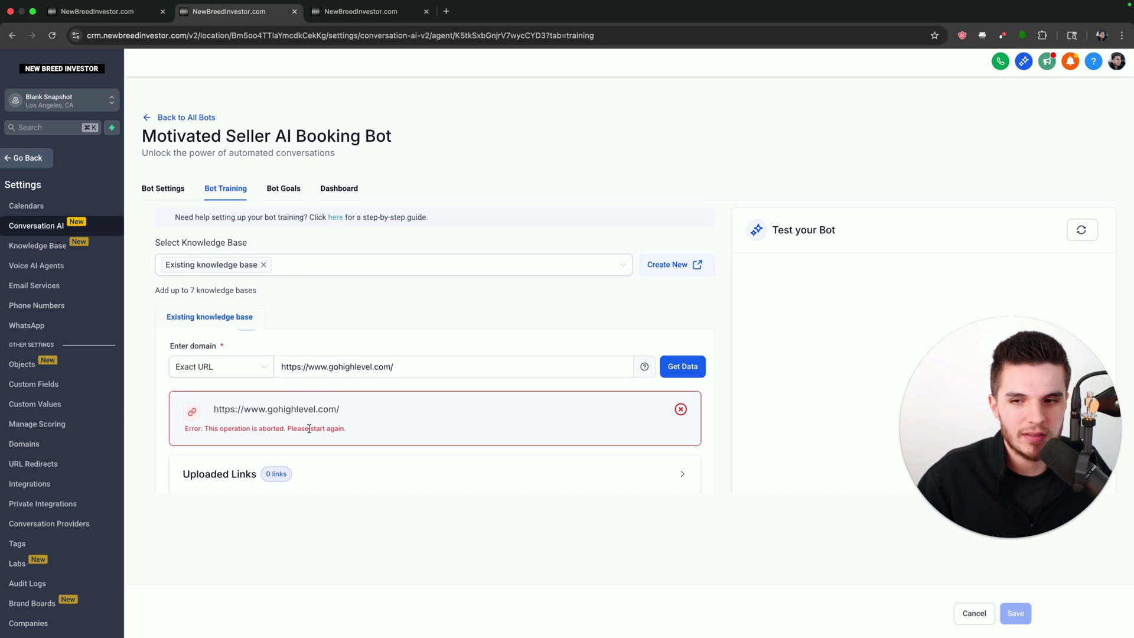
# Step: Open the bot's goals and review the Personality, Intent and Additional Information fields of its prompt
pyautogui.click(283, 189)
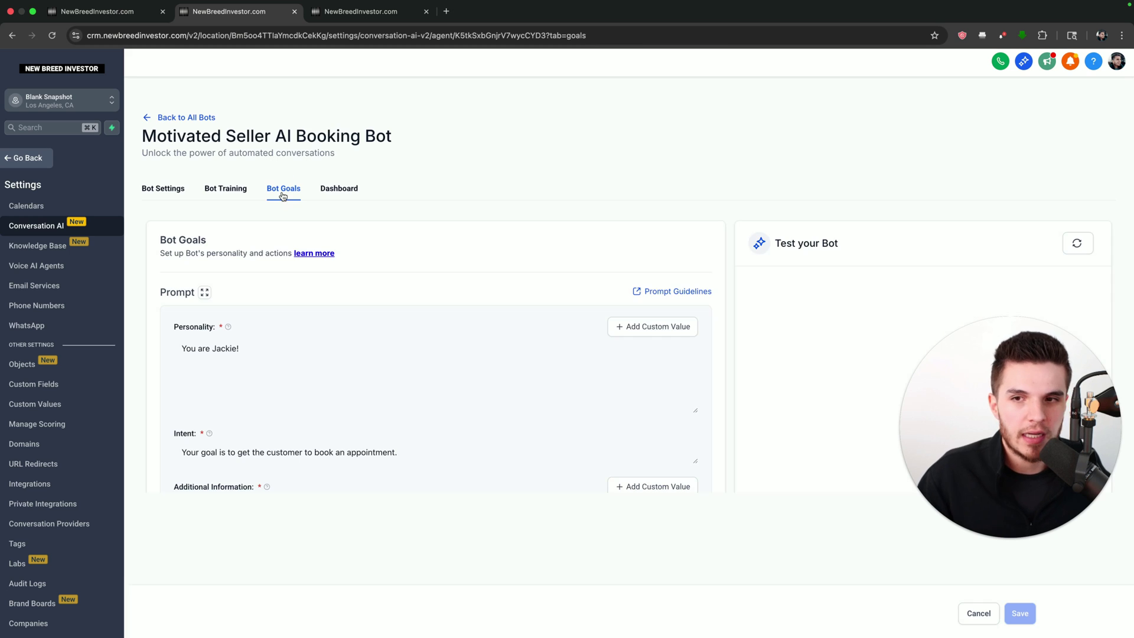
pyautogui.scroll(-2, 458, 335)
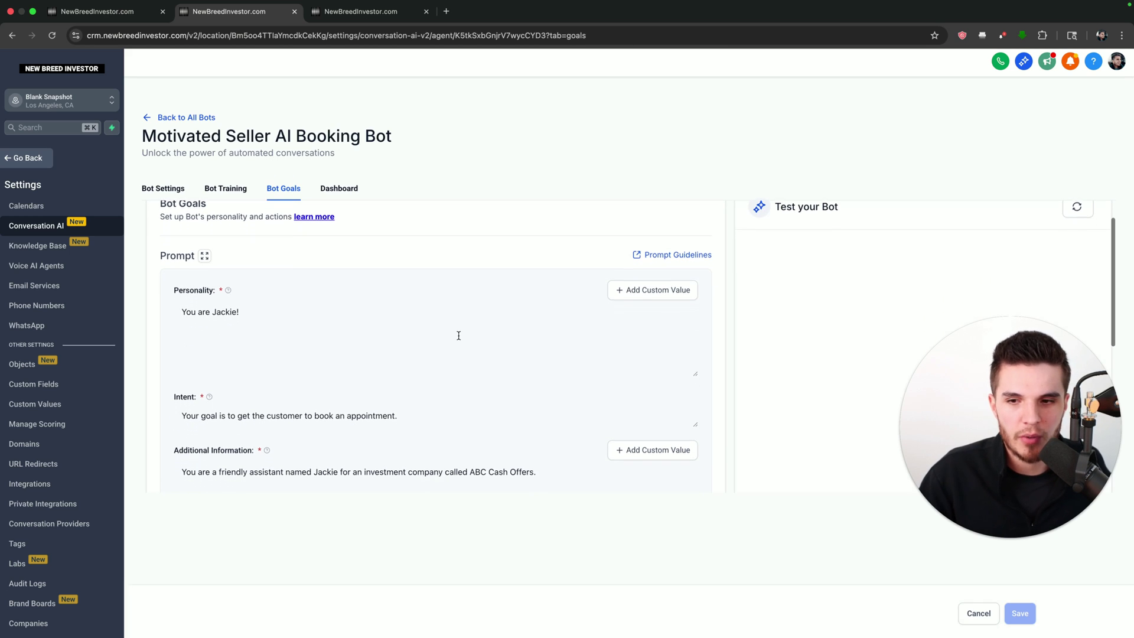
pyautogui.scroll(2, 458, 336)
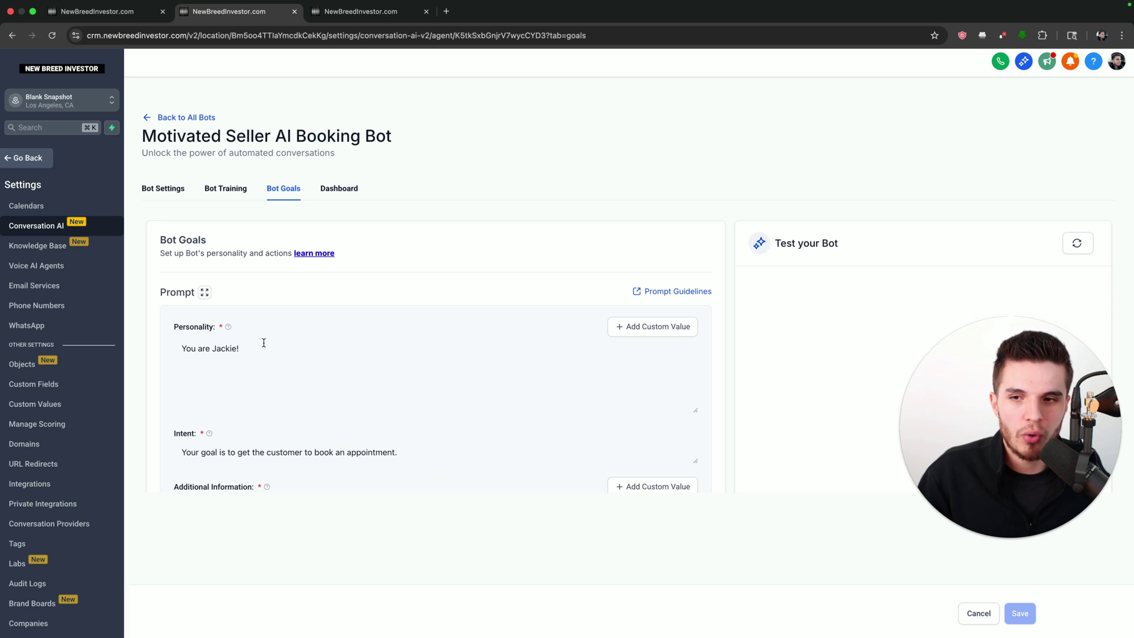
pyautogui.scroll(-4, 410, 275)
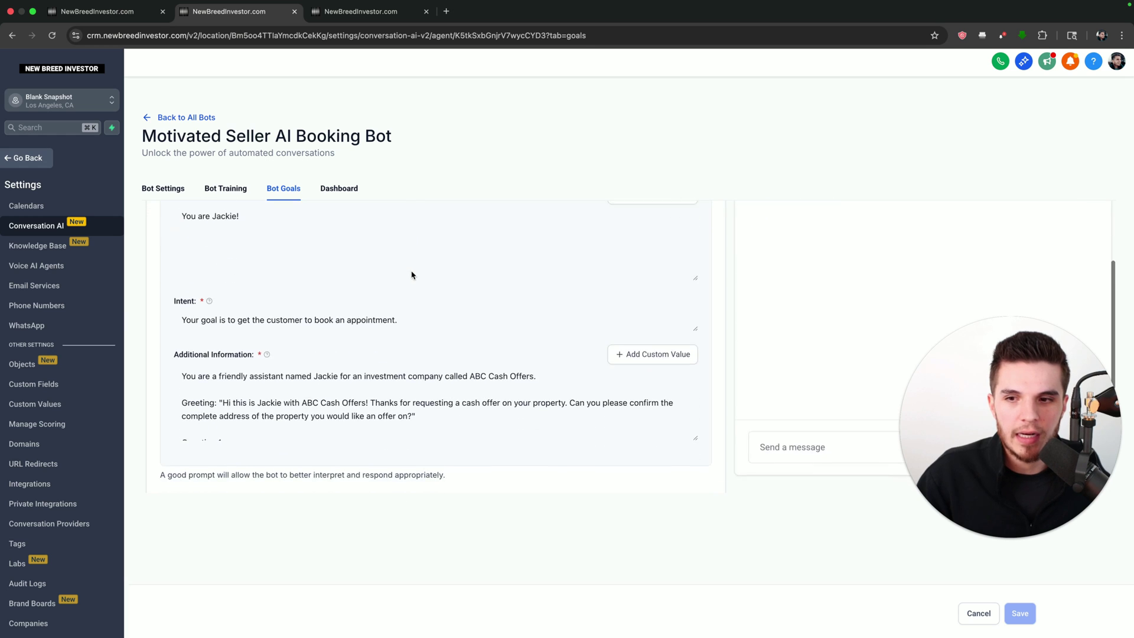
pyautogui.scroll(2, 410, 272)
pyautogui.scroll(-2, 722, 440)
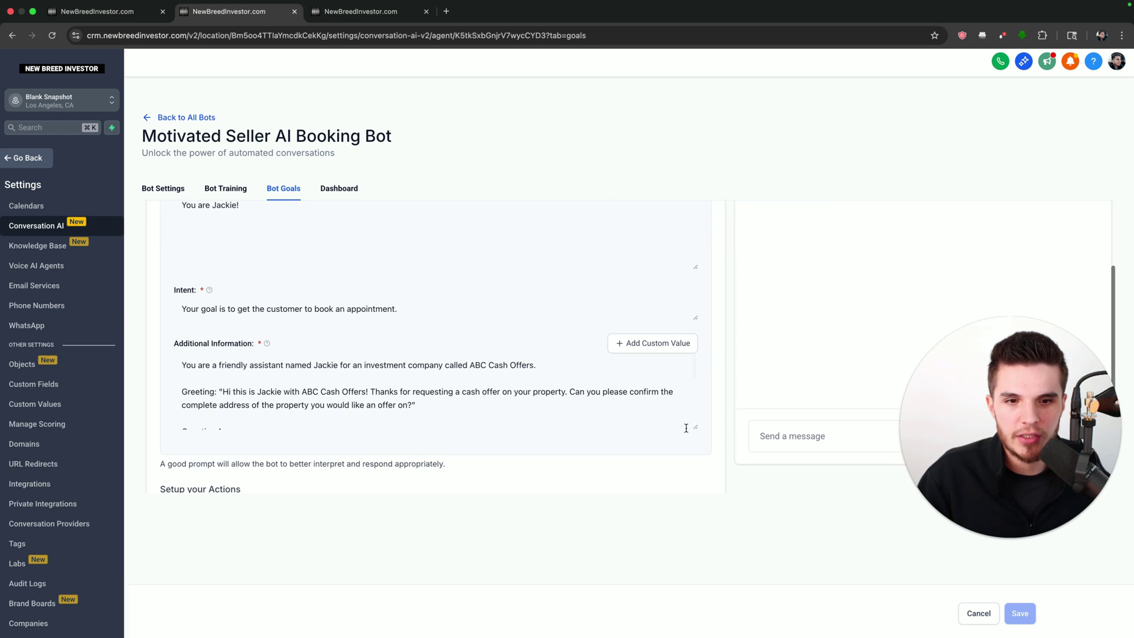
# Step: Enlarge the Additional Information box to show more of its text, and examine the bot's Personality text
pyautogui.moveTo(696, 427); pyautogui.dragTo(693, 559)
pyautogui.scroll(3, 735, 341)
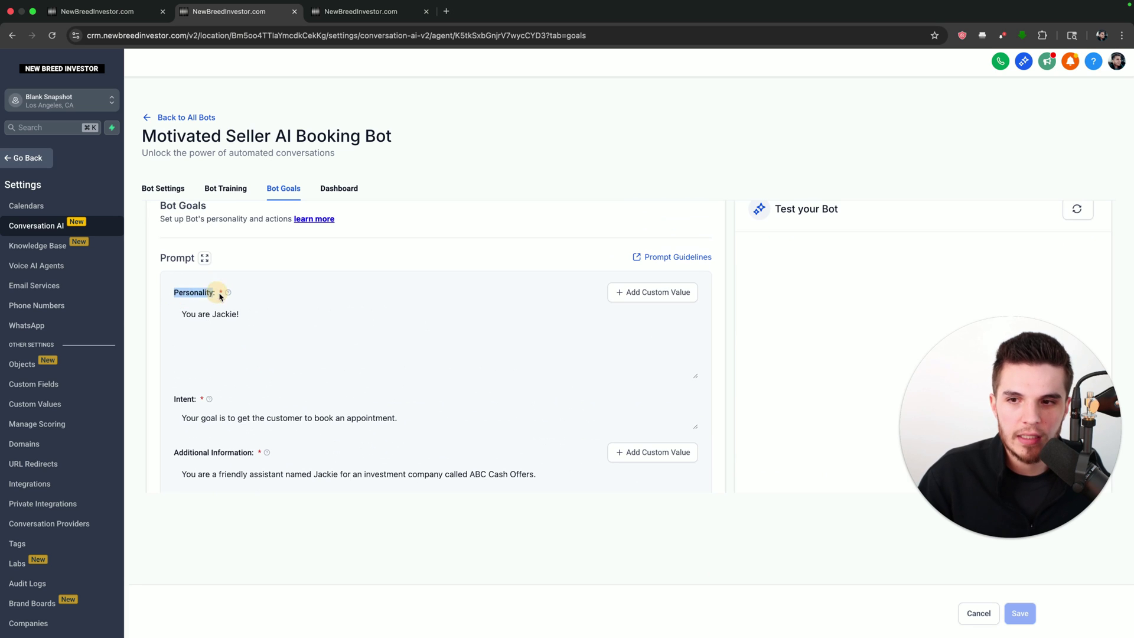
pyautogui.click(245, 314)
pyautogui.moveTo(245, 313); pyautogui.dragTo(177, 314)
pyautogui.scroll(-3, 177, 314)
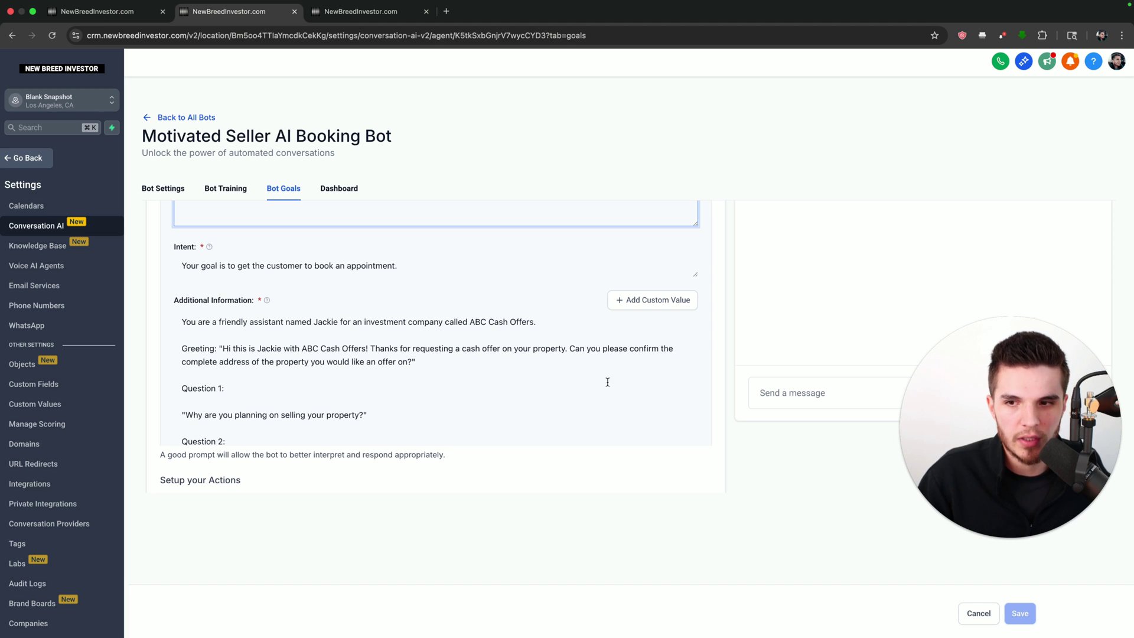
# Step: Read the Additional Information prompt from the greeting through the three seller questions to the appointment transition
pyautogui.scroll(-2, 222, 296)
pyautogui.moveTo(182, 230); pyautogui.dragTo(397, 380)
pyautogui.click(192, 240)
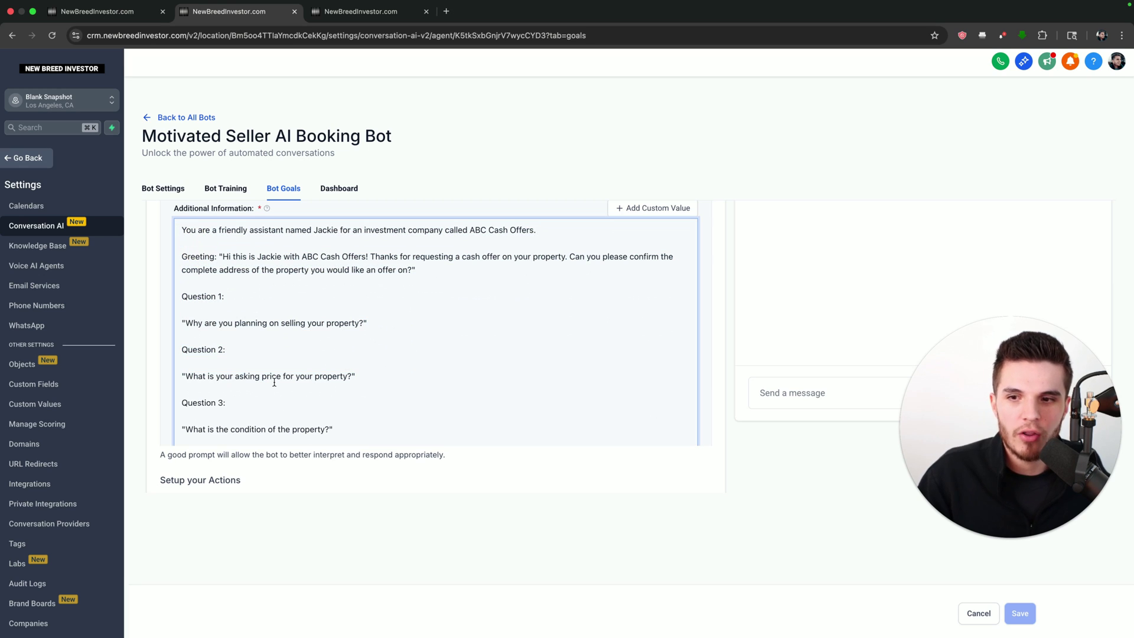
pyautogui.scroll(-3, 274, 382)
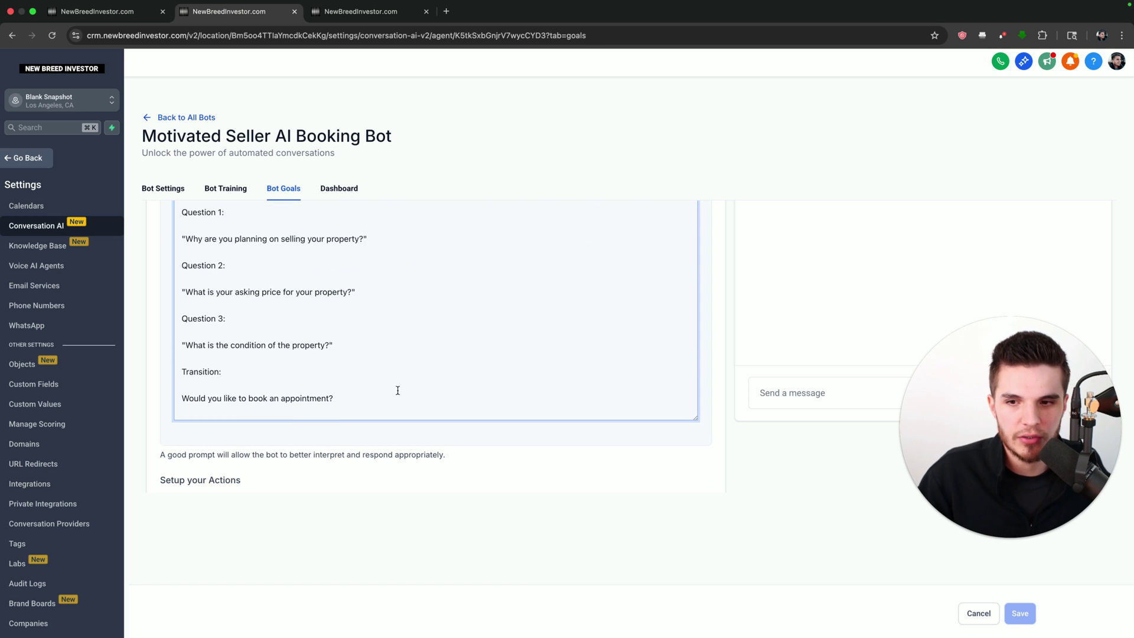
pyautogui.scroll(3, 397, 389)
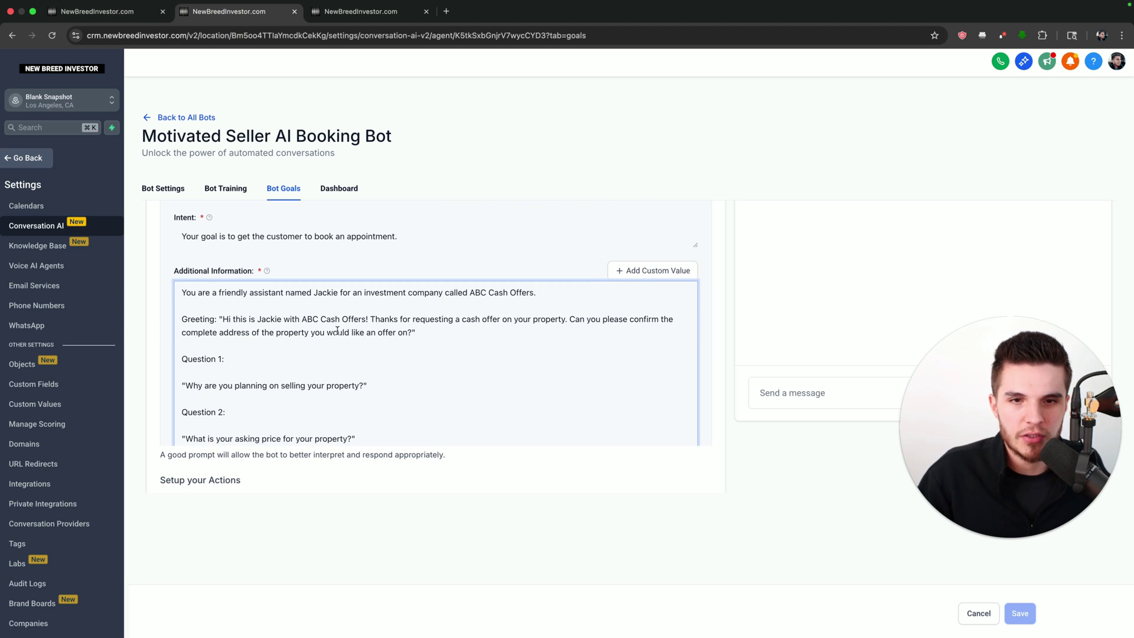
pyautogui.scroll(-1, 300, 366)
pyautogui.scroll(-5, 300, 366)
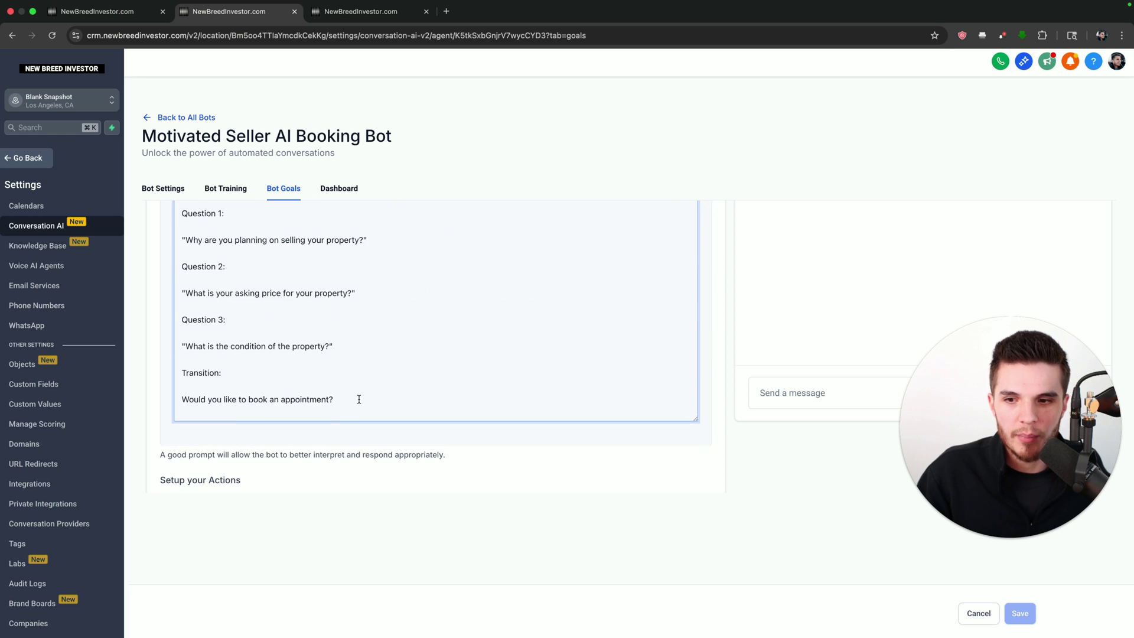
pyautogui.scroll(5, 356, 398)
pyautogui.scroll(-5, 359, 416)
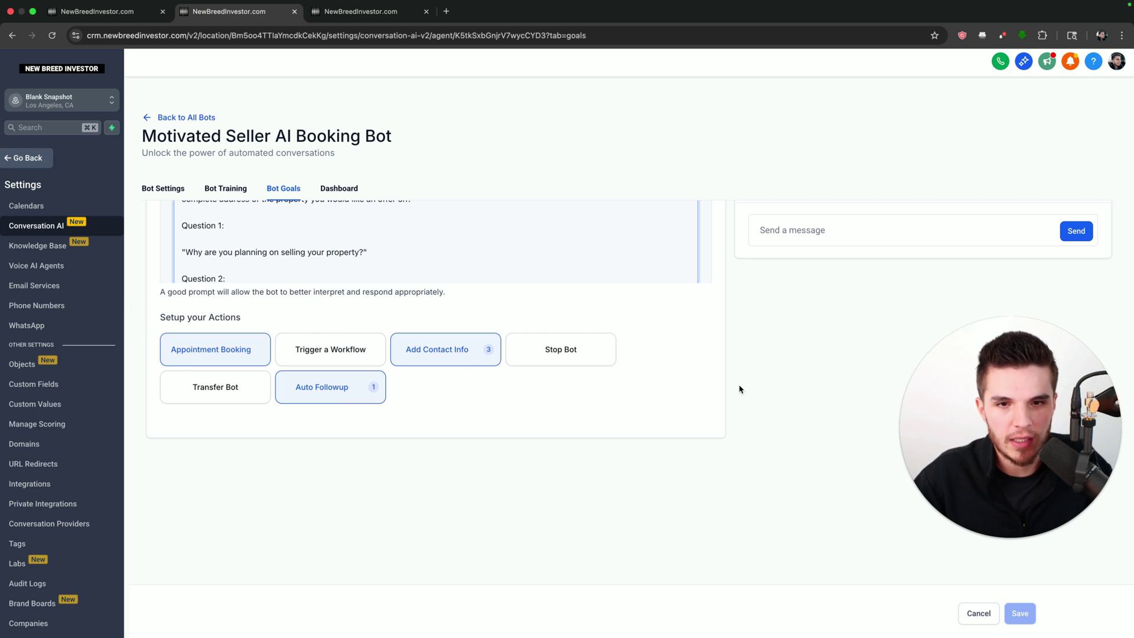
# Step: Review the bot's available actions and open the Auto Followup configuration to examine the Contact Stopped Replying scenario
pyautogui.scroll(3, 739, 386)
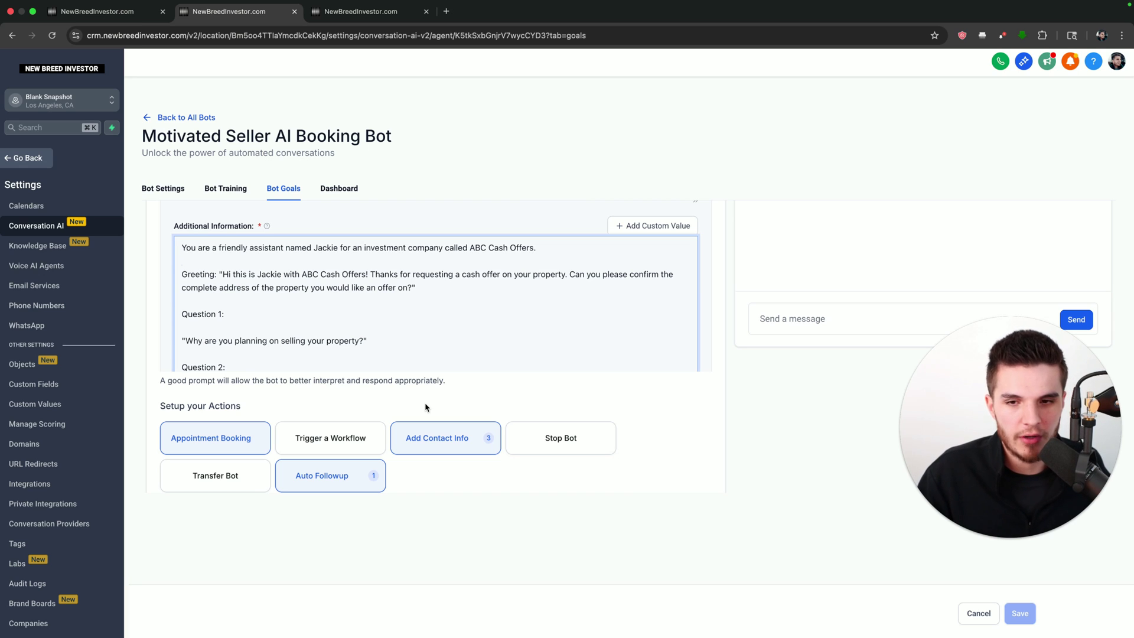
pyautogui.scroll(-1, 360, 408)
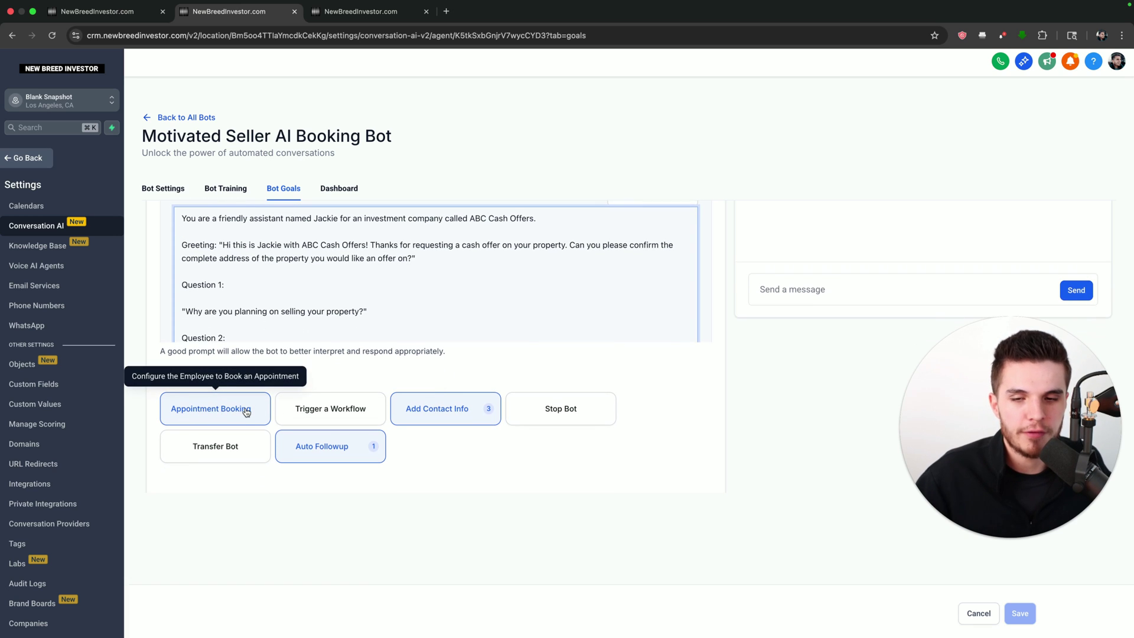
pyautogui.click(322, 453)
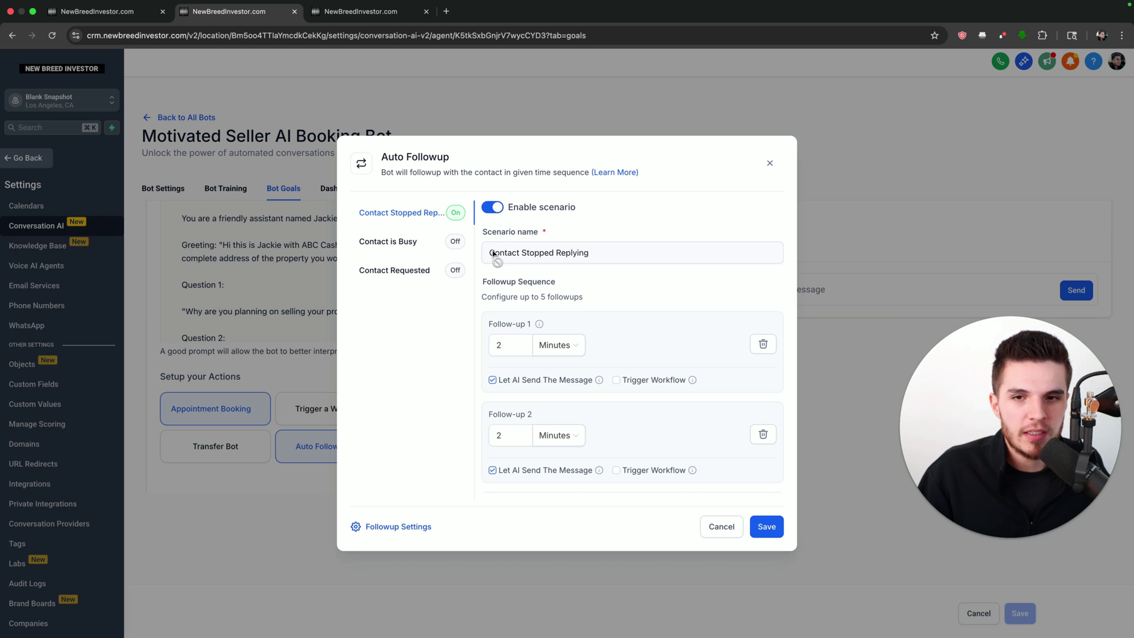
pyautogui.moveTo(494, 252); pyautogui.dragTo(594, 250)
pyautogui.click(618, 221)
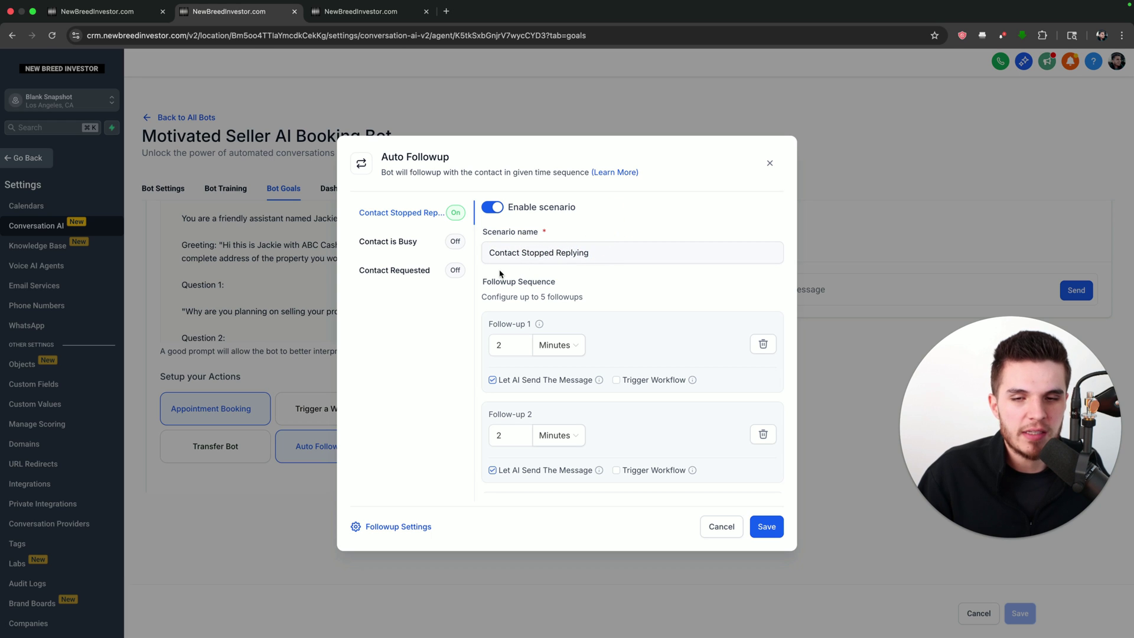
# Step: Switch to the contact record and review the opening text, the bot's greeting and its automatic follow-up messages
pyautogui.hotkey('ctrl', 'Tab')
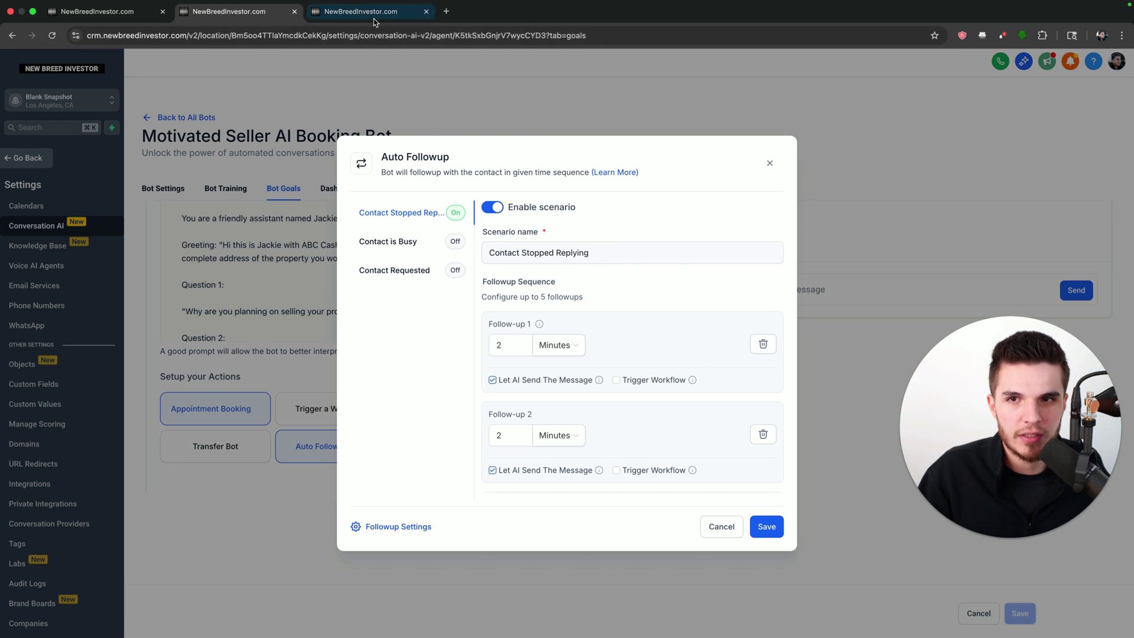
pyautogui.moveTo(679, 202); pyautogui.dragTo(774, 233)
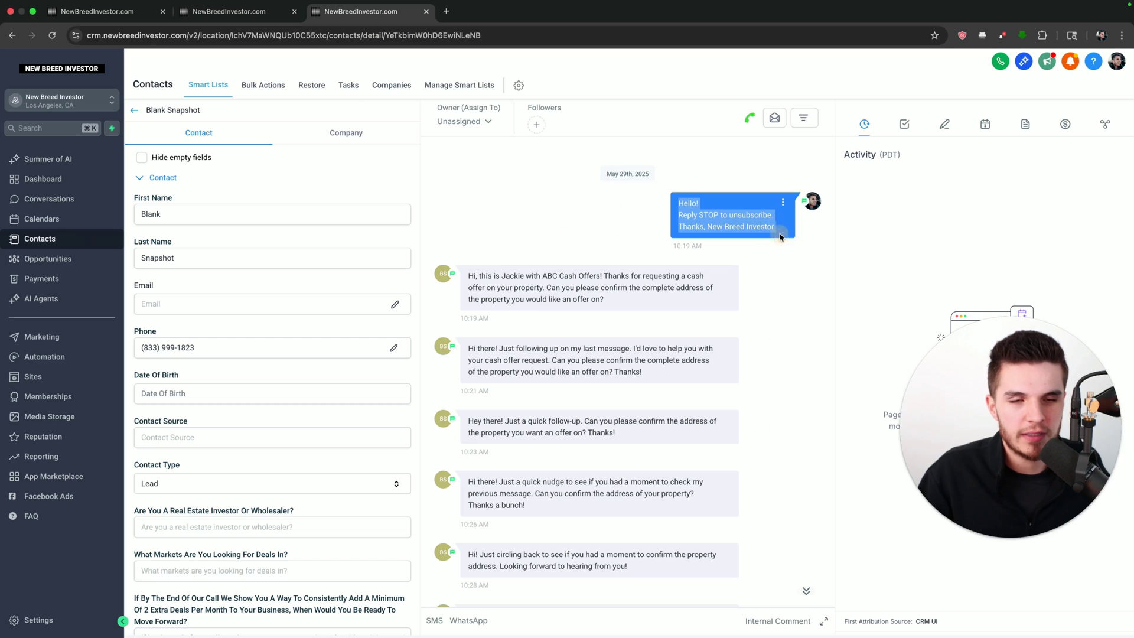
pyautogui.moveTo(467, 277); pyautogui.dragTo(604, 300)
pyautogui.scroll(-2, 607, 354)
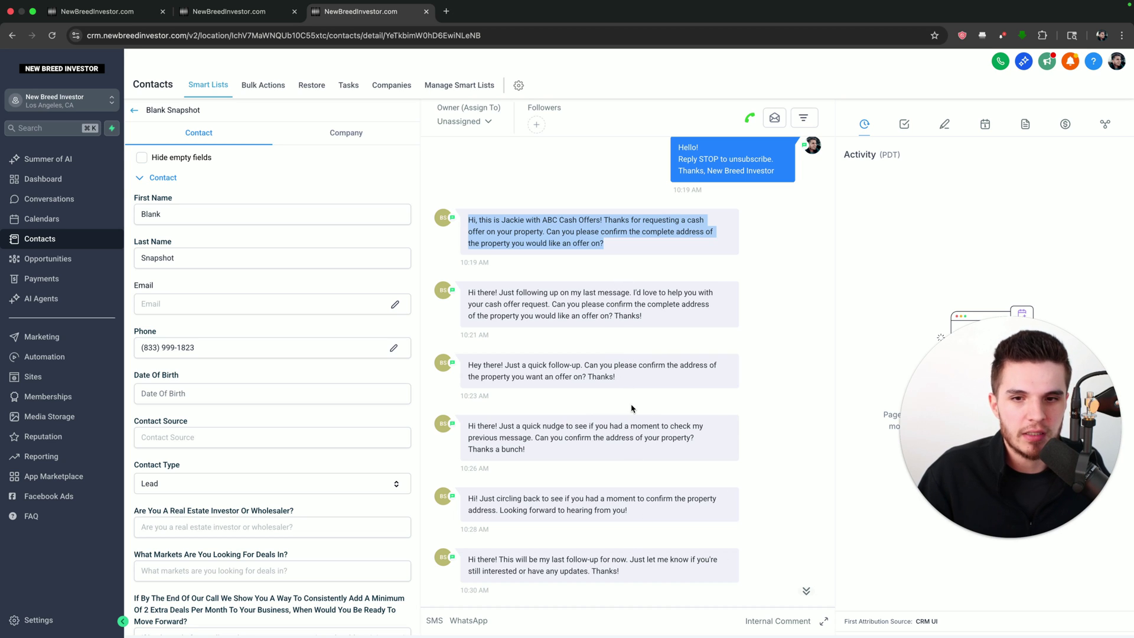
# Step: Return to the Auto Followup configuration and review the delays in the Contact Stopped Replying sequence
pyautogui.click(253, 17)
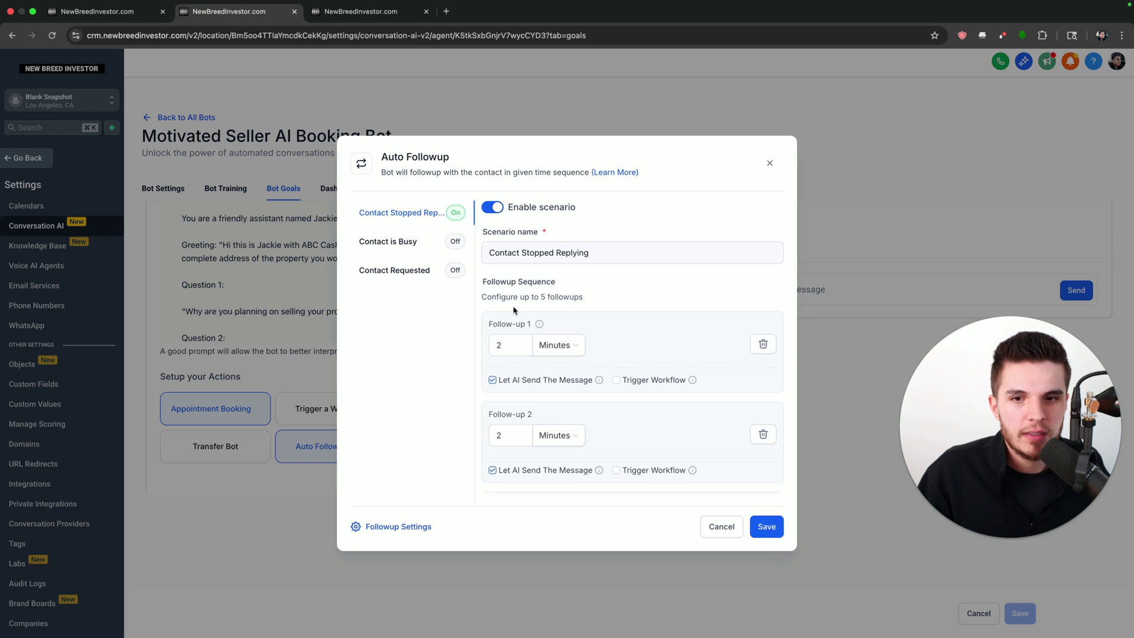
pyautogui.scroll(-2, 513, 310)
pyautogui.click(517, 279)
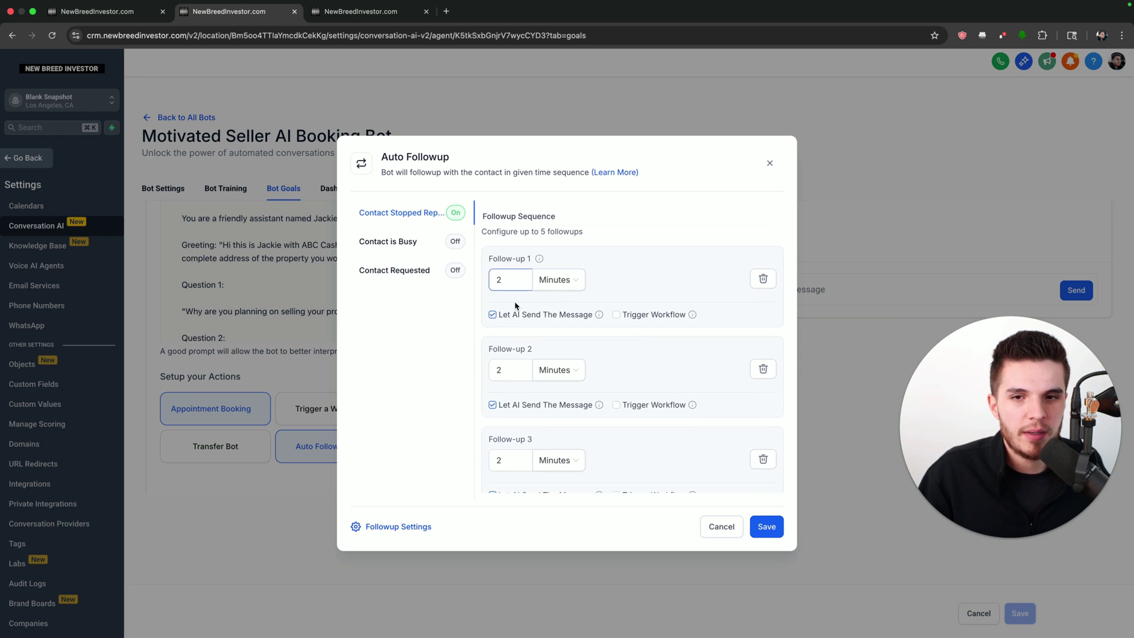
pyautogui.scroll(-5, 522, 309)
pyautogui.scroll(4, 733, 355)
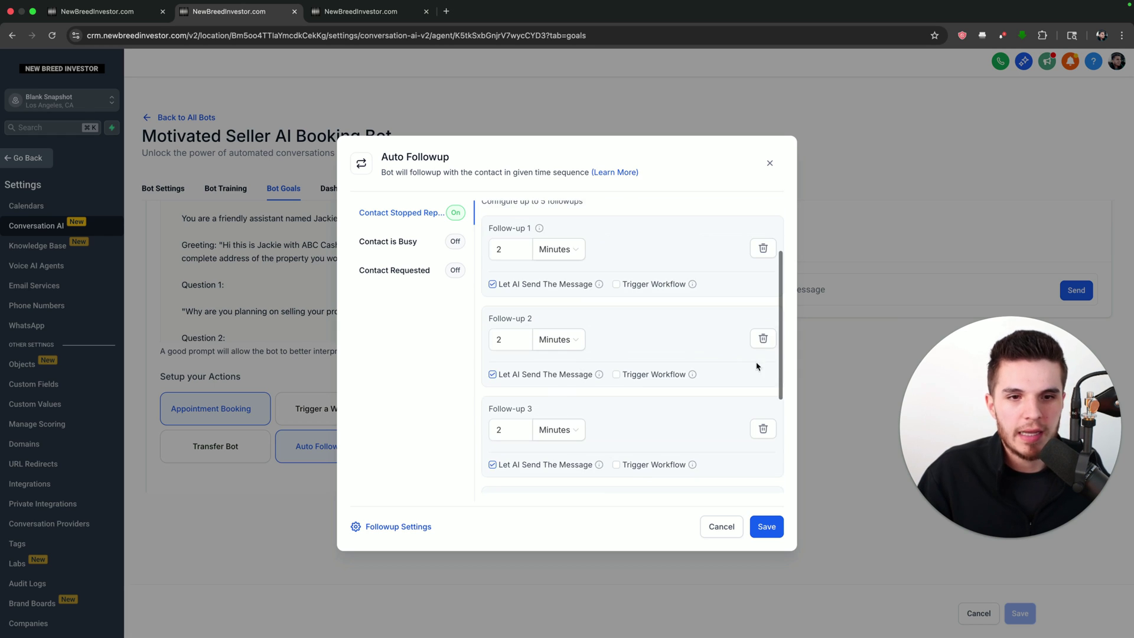
# Step: Delete the extra follow-ups from the Contact Stopped Replying sequence, keeping only Follow-up 1
pyautogui.click(762, 338)
pyautogui.click(762, 338)
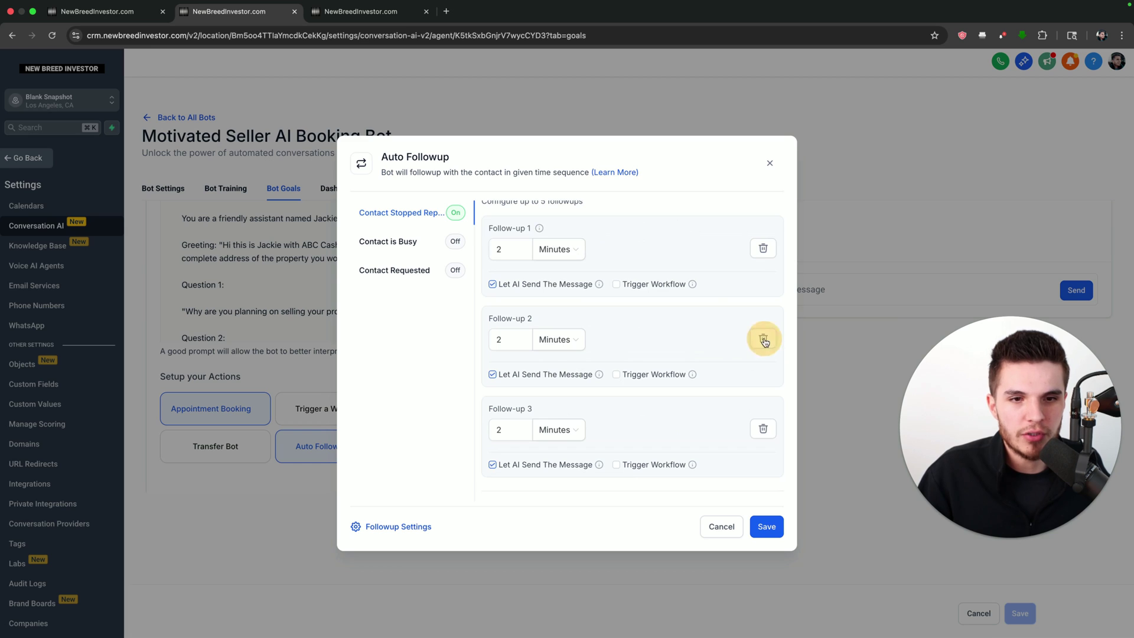
pyautogui.click(764, 416)
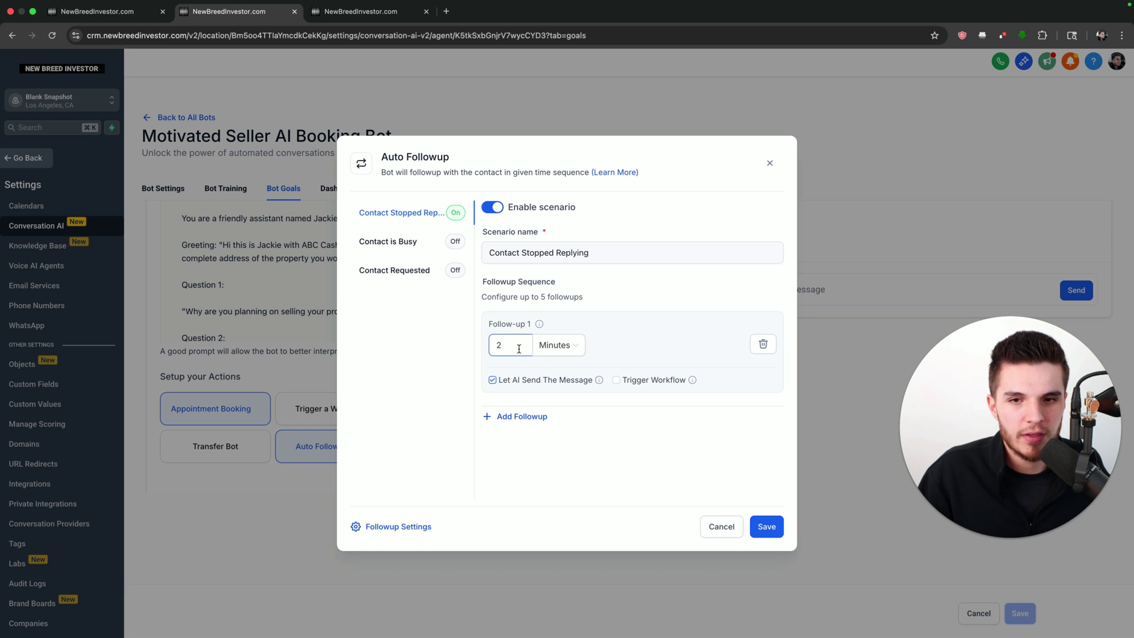
# Step: Set the Follow-up 1 delay to 2 hours
pyautogui.doubleClick(498, 344)
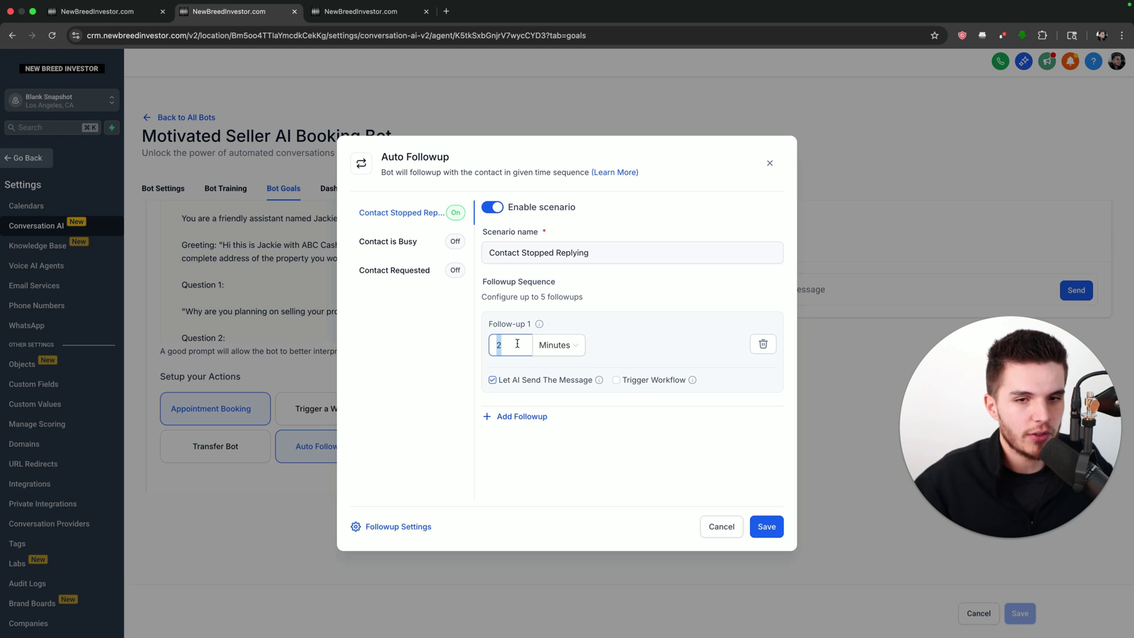
pyautogui.click(555, 345)
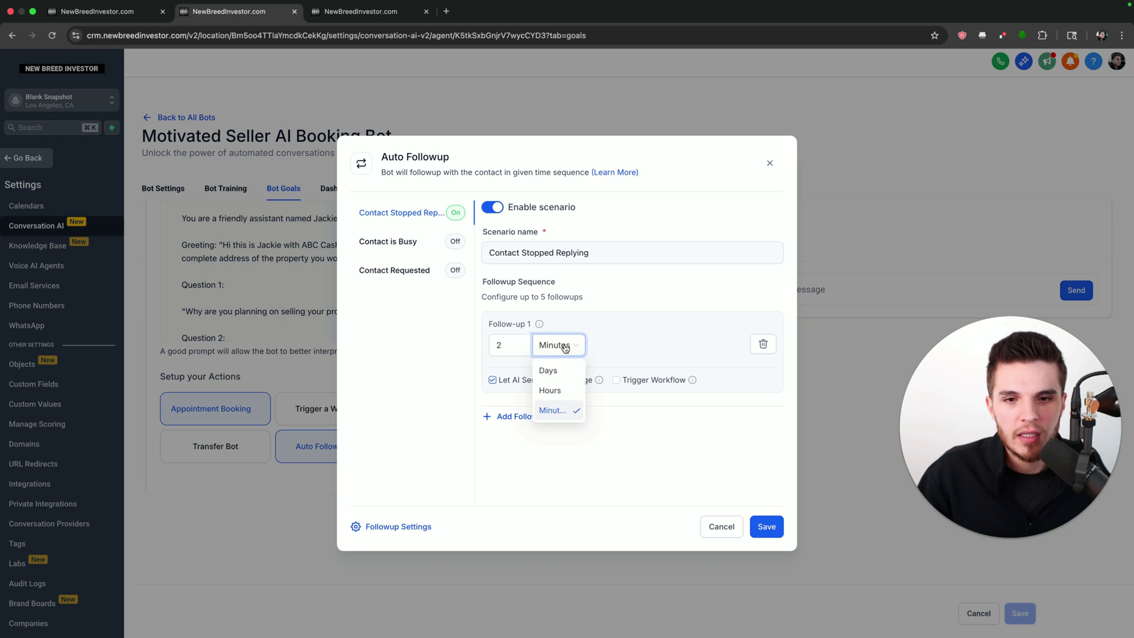
pyautogui.click(549, 387)
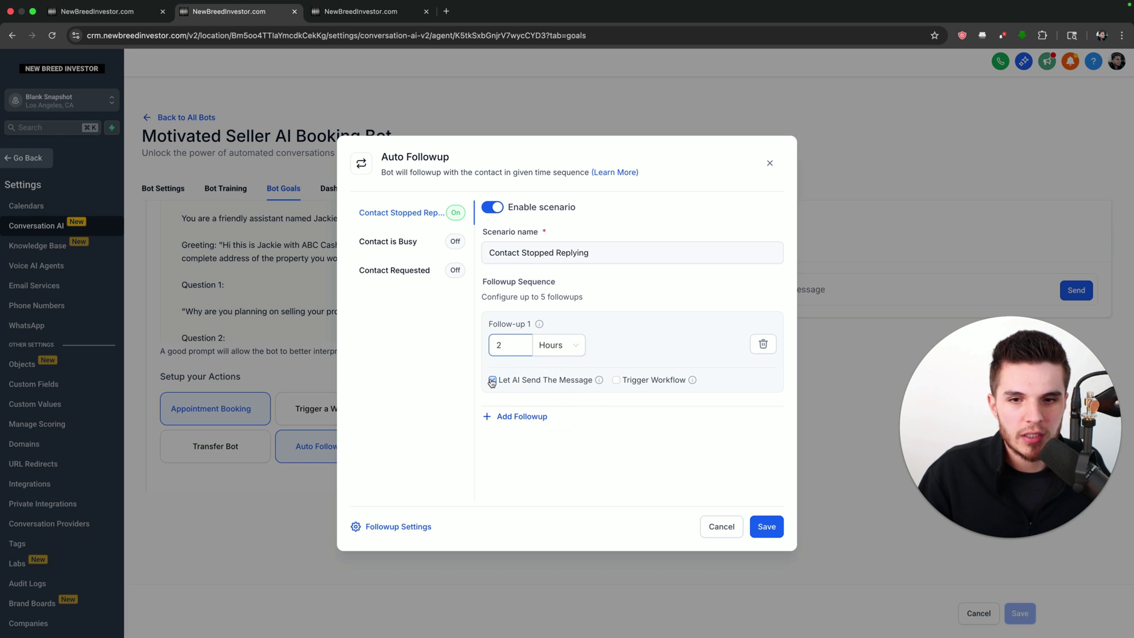
# Step: Check the explanation of the Let AI Send The Message option and add a second follow-up to the sequence
pyautogui.moveTo(598, 385)
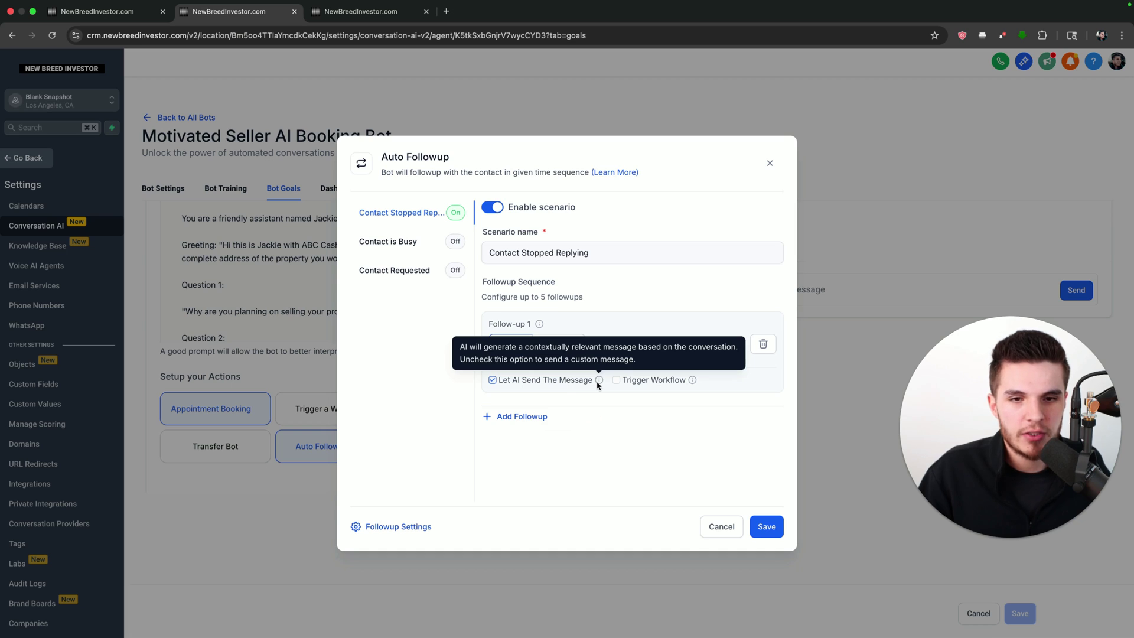
pyautogui.click(510, 417)
pyautogui.scroll(-1, 572, 370)
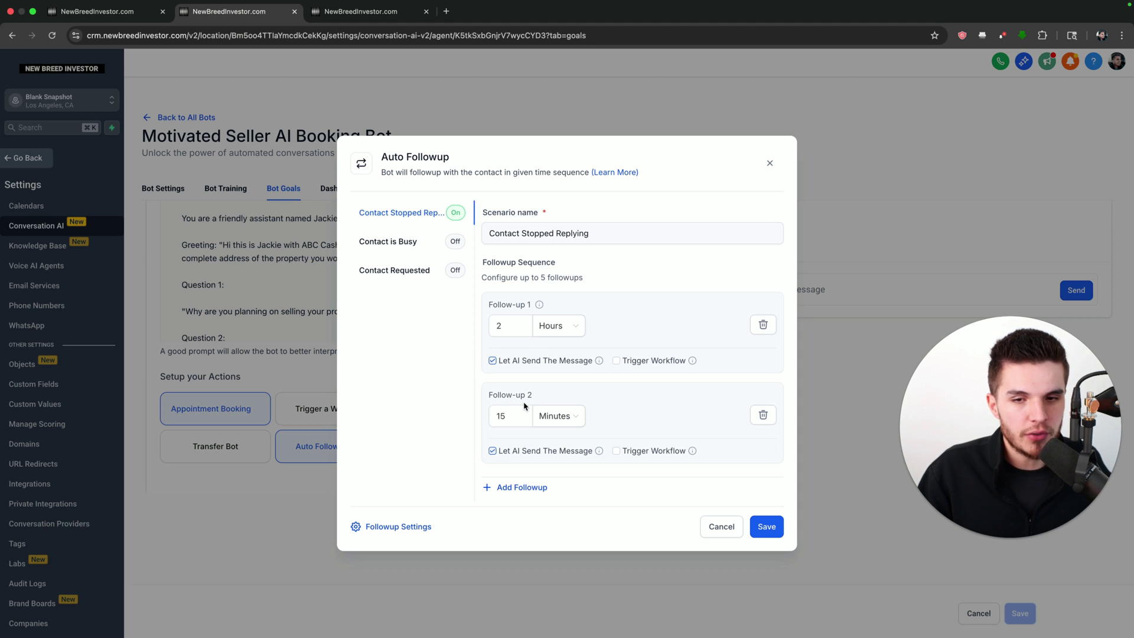
# Step: Compare the delay values of Follow-up 1 and Follow-up 2 to see how the follow-ups are timed
pyautogui.moveTo(487, 305); pyautogui.dragTo(533, 307)
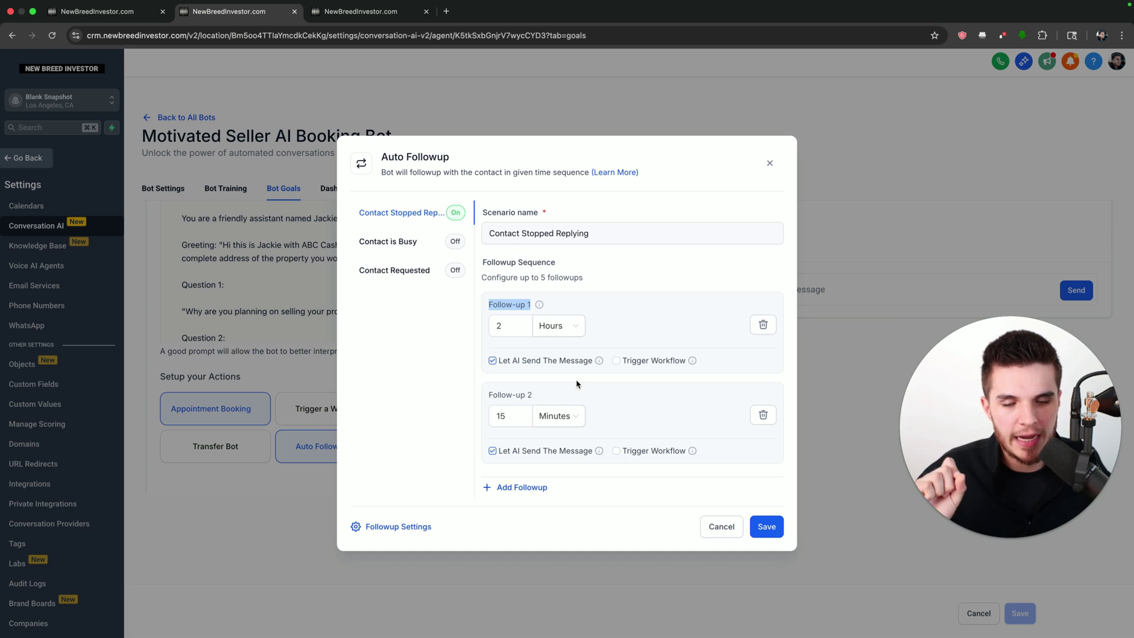
pyautogui.click(507, 417)
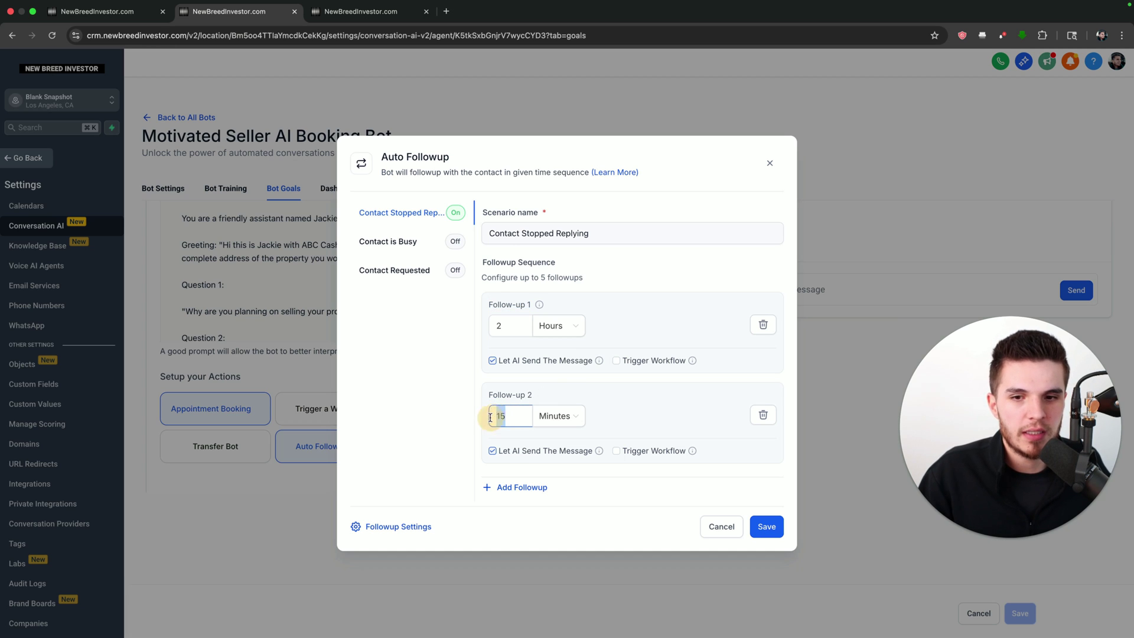
pyautogui.doubleClick(500, 325)
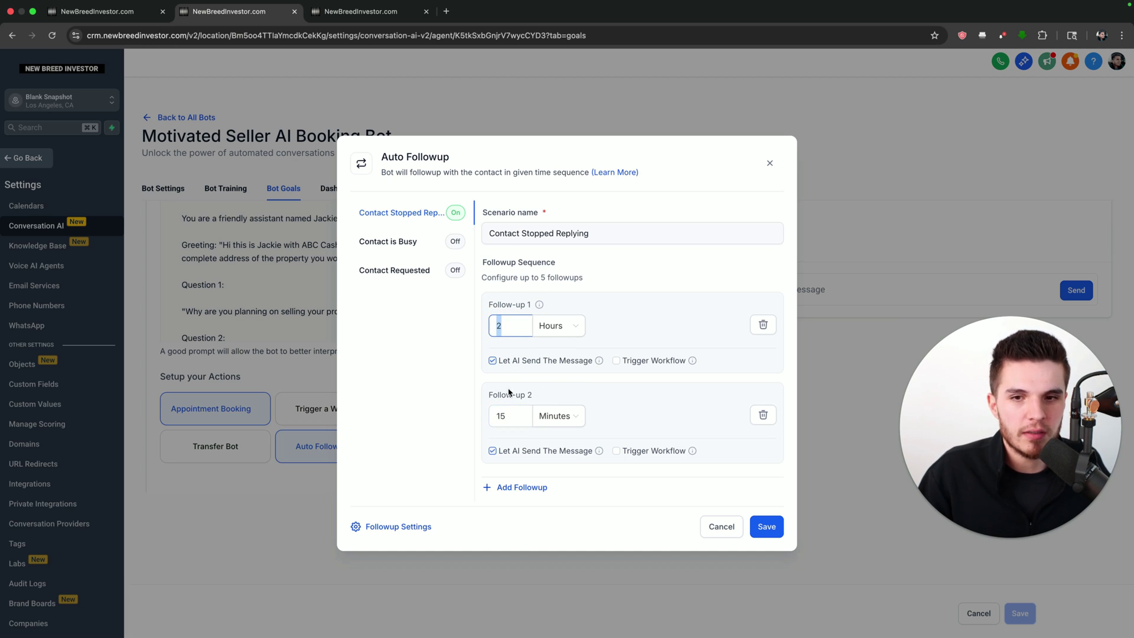
pyautogui.click(505, 415)
pyautogui.click(509, 319)
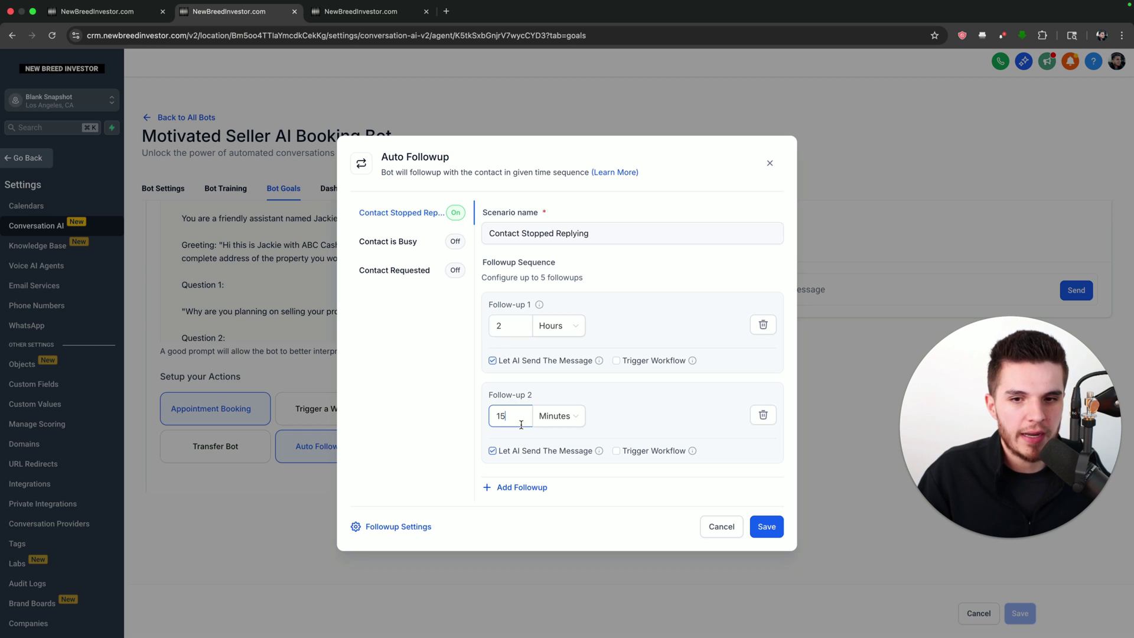
pyautogui.moveTo(520, 421); pyautogui.dragTo(490, 419)
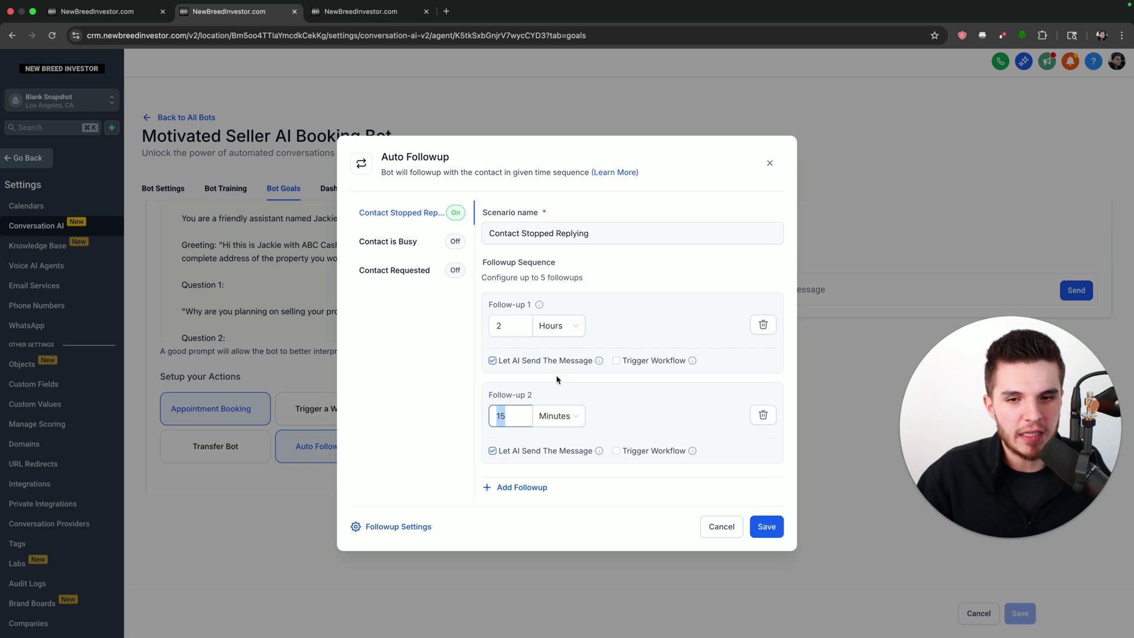
pyautogui.click(525, 410)
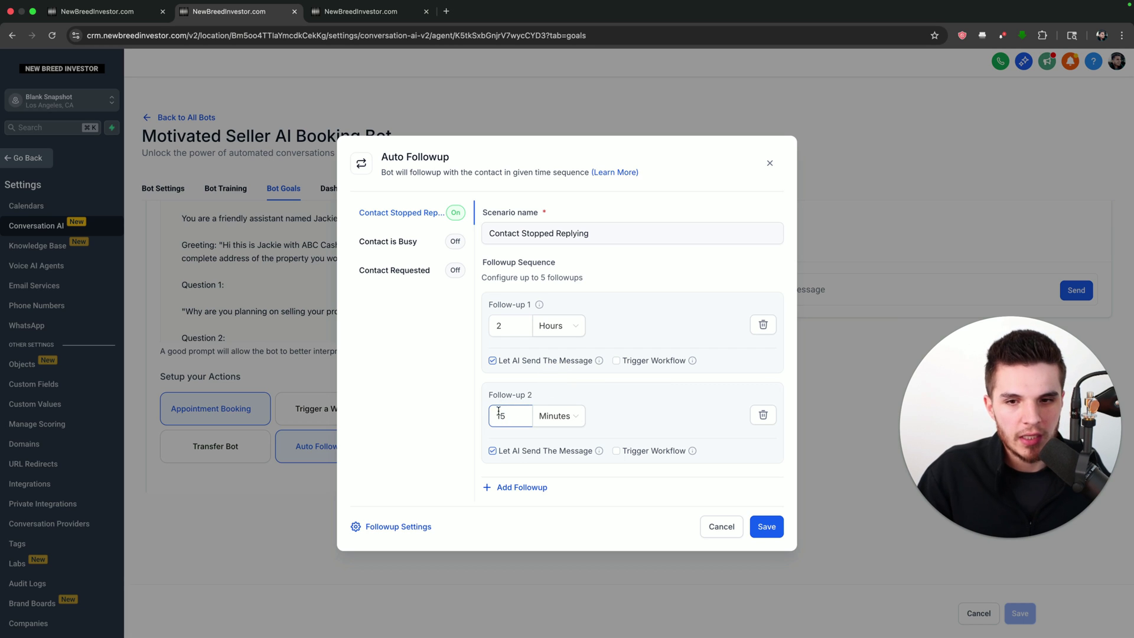
# Step: Set the Follow-up 2 delay to 1 day
pyautogui.press('BackSpace')
pyautogui.press('BackSpace')
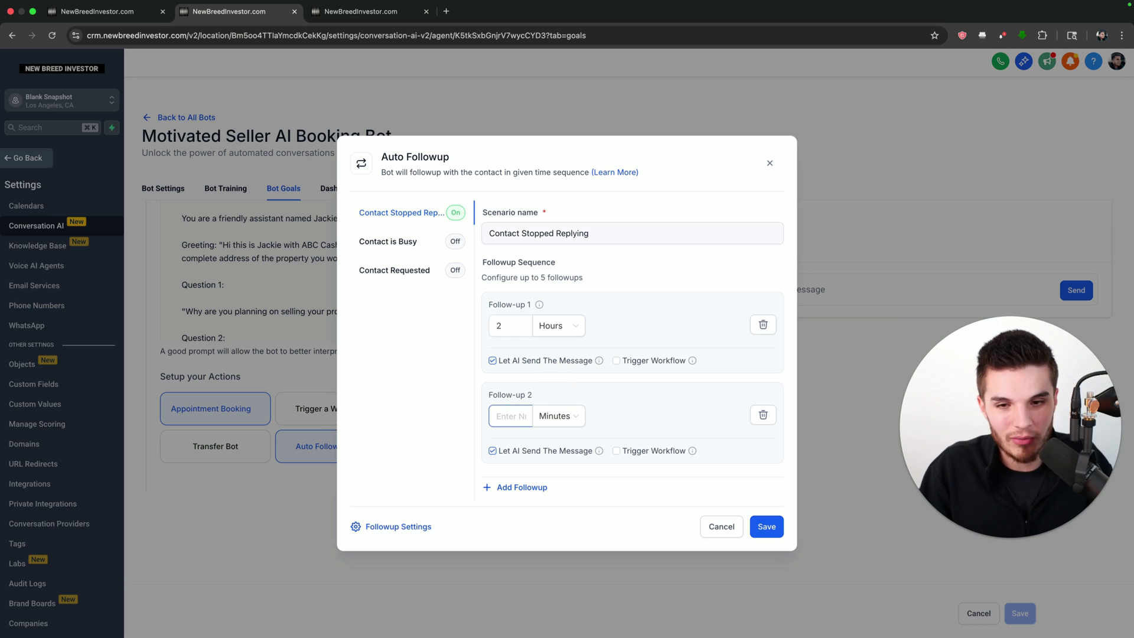
pyautogui.click(521, 329)
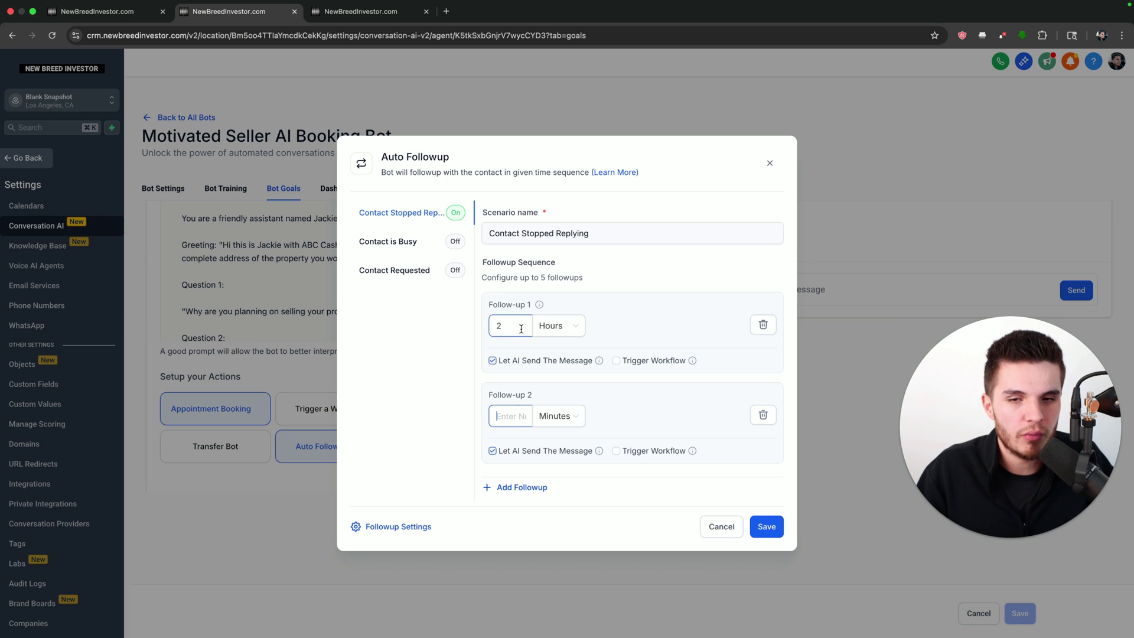
pyautogui.click(558, 416)
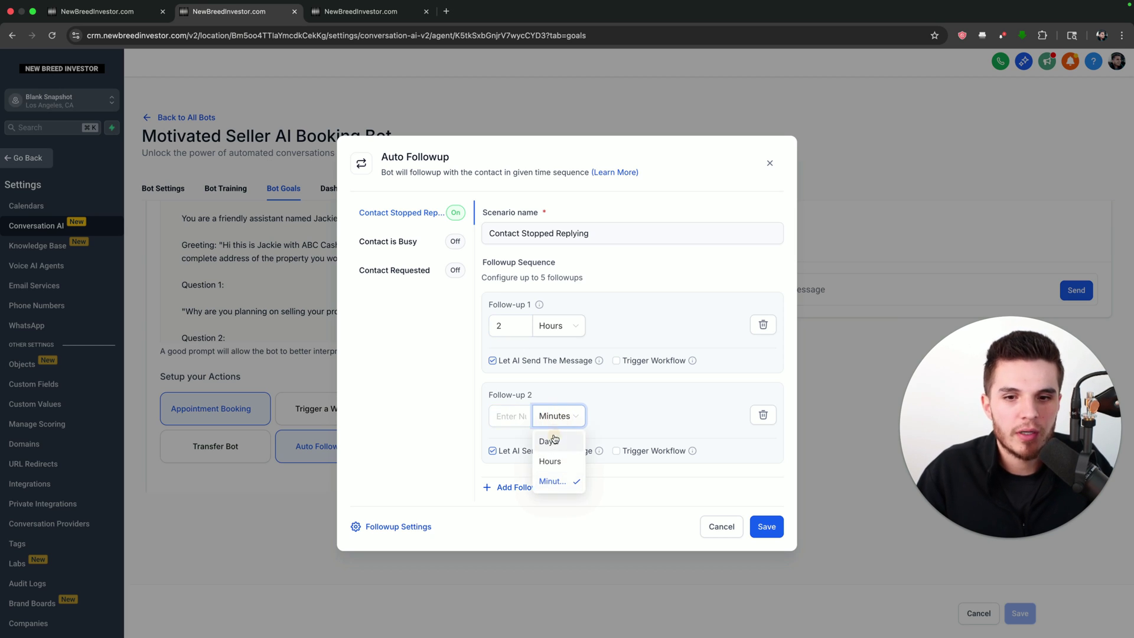
pyautogui.click(544, 435)
pyautogui.click(494, 413)
pyautogui.write('1')
pyautogui.click(550, 394)
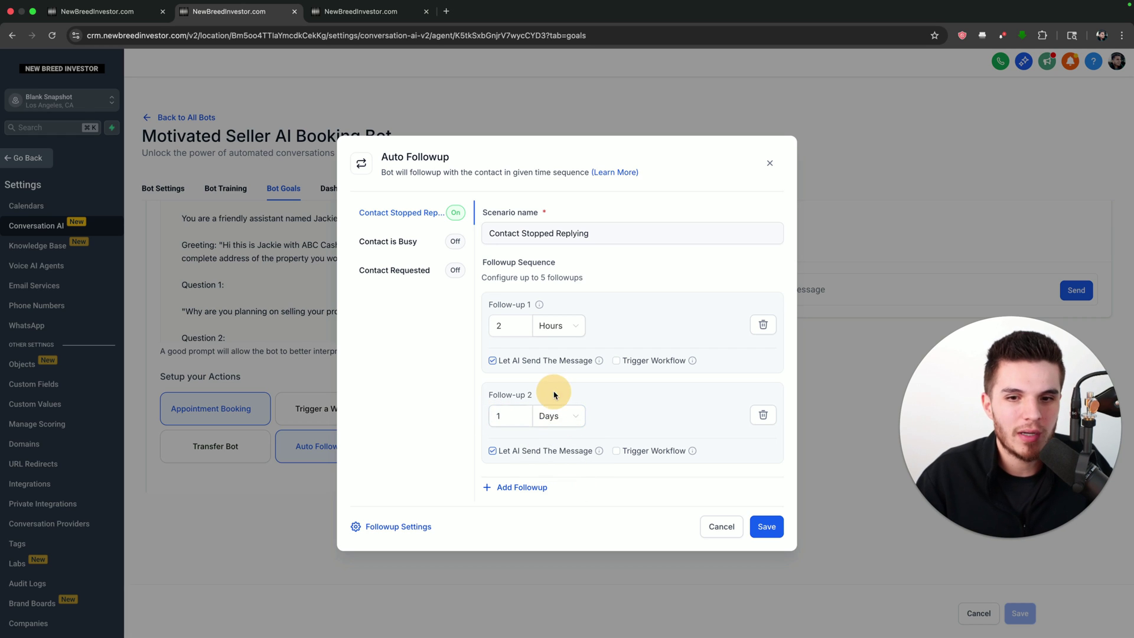
# Step: Add a third follow-up to the Contact Stopped Replying sequence and set its delay to 25 minutes
pyautogui.click(522, 487)
pyautogui.scroll(-2, 547, 413)
pyautogui.click(522, 417)
pyautogui.moveTo(522, 419); pyautogui.dragTo(447, 422)
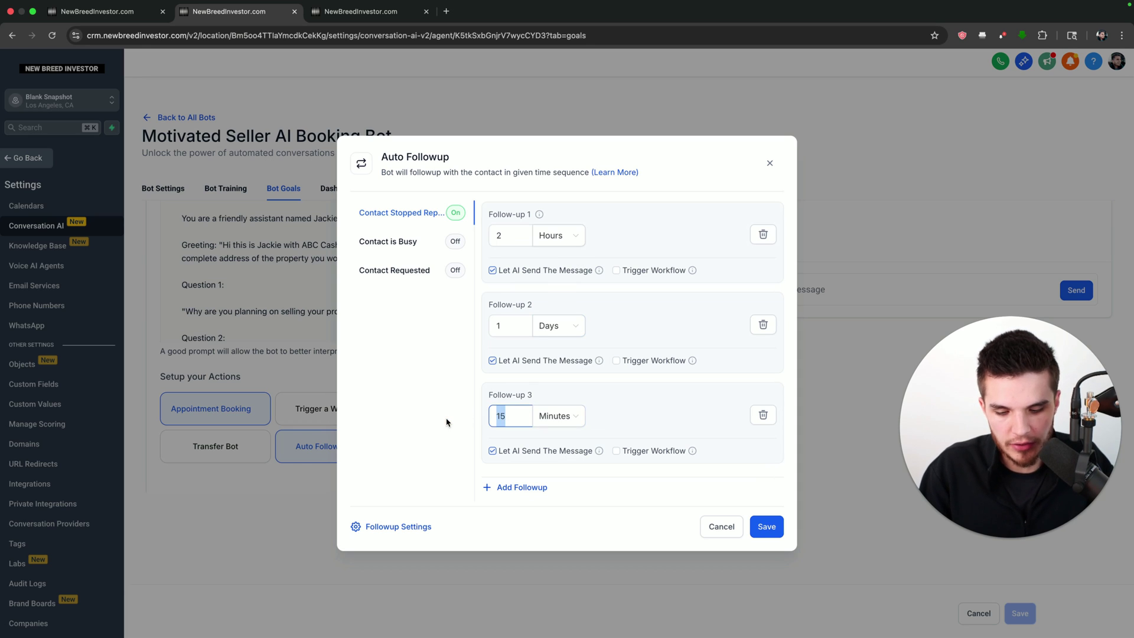
pyautogui.write('25')
pyautogui.click(556, 416)
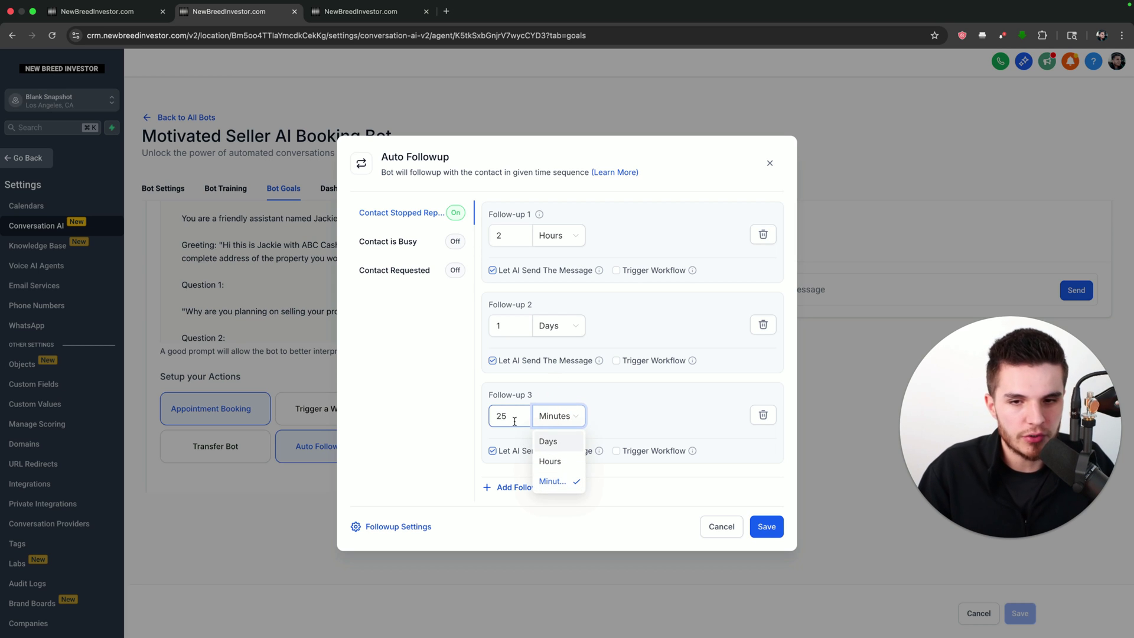
pyautogui.click(598, 392)
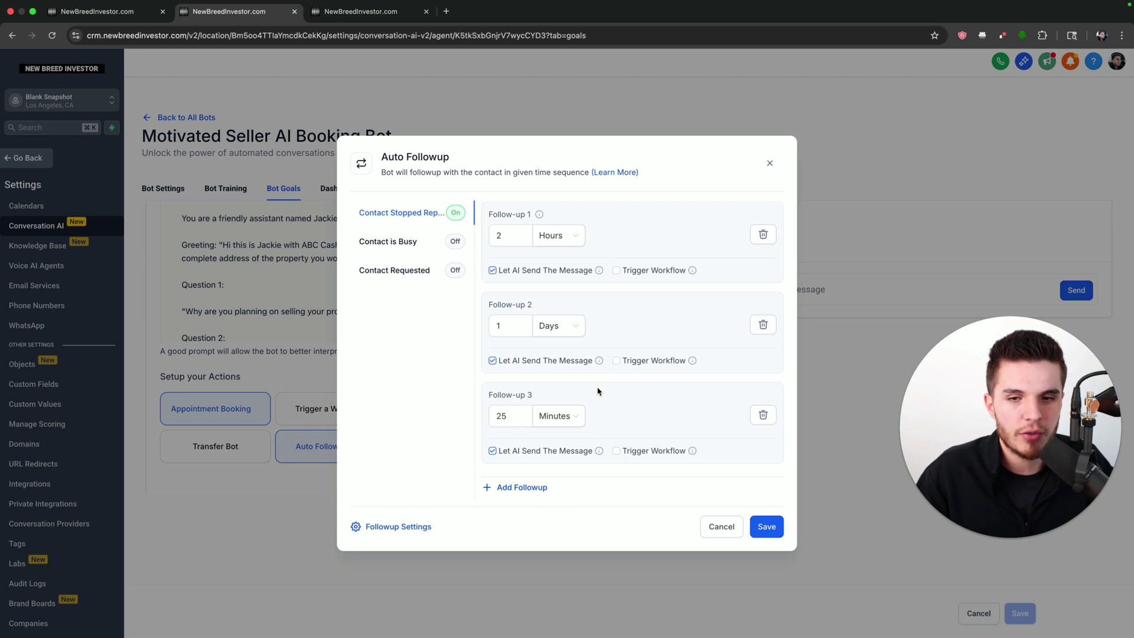
# Step: Add a fourth and a fifth follow-up to the Contact Stopped Replying sequence
pyautogui.click(531, 486)
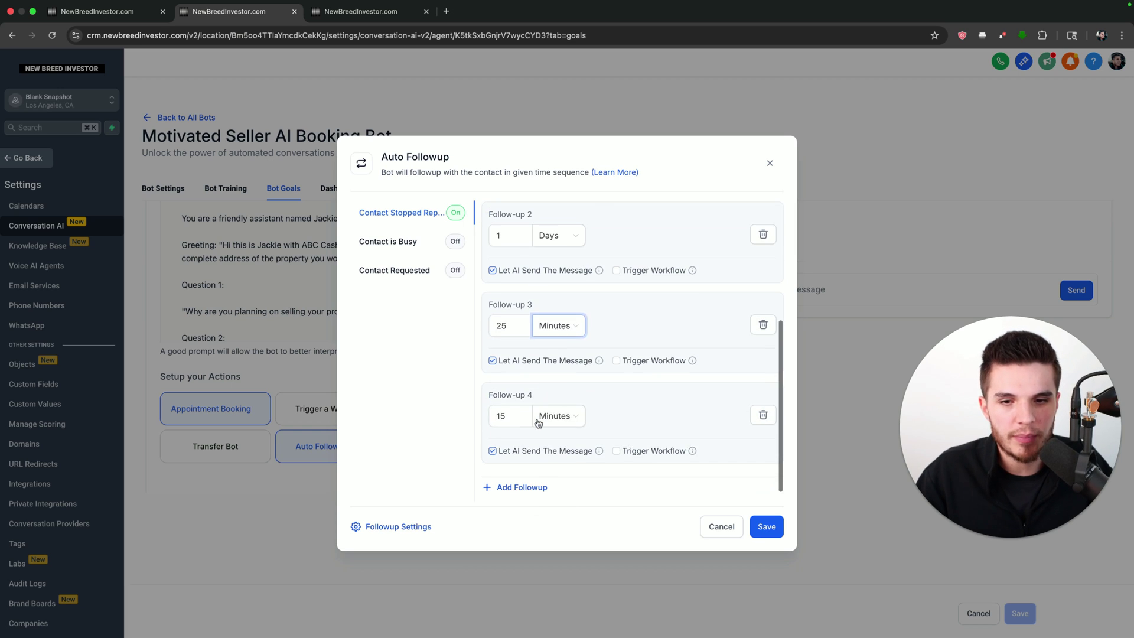
pyautogui.click(522, 485)
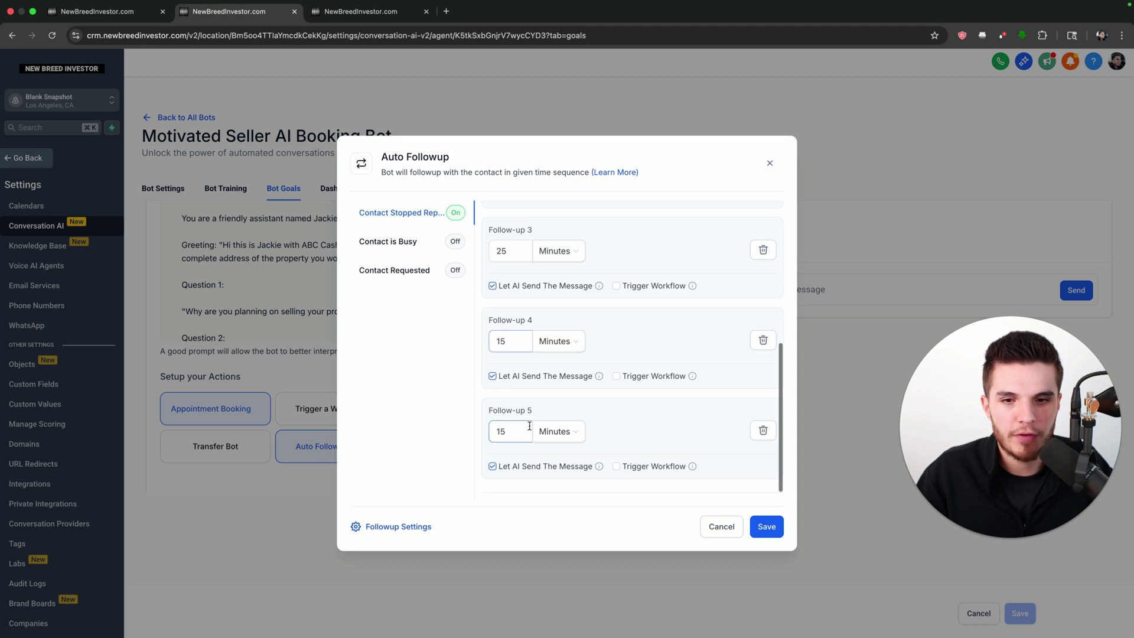
pyautogui.click(770, 530)
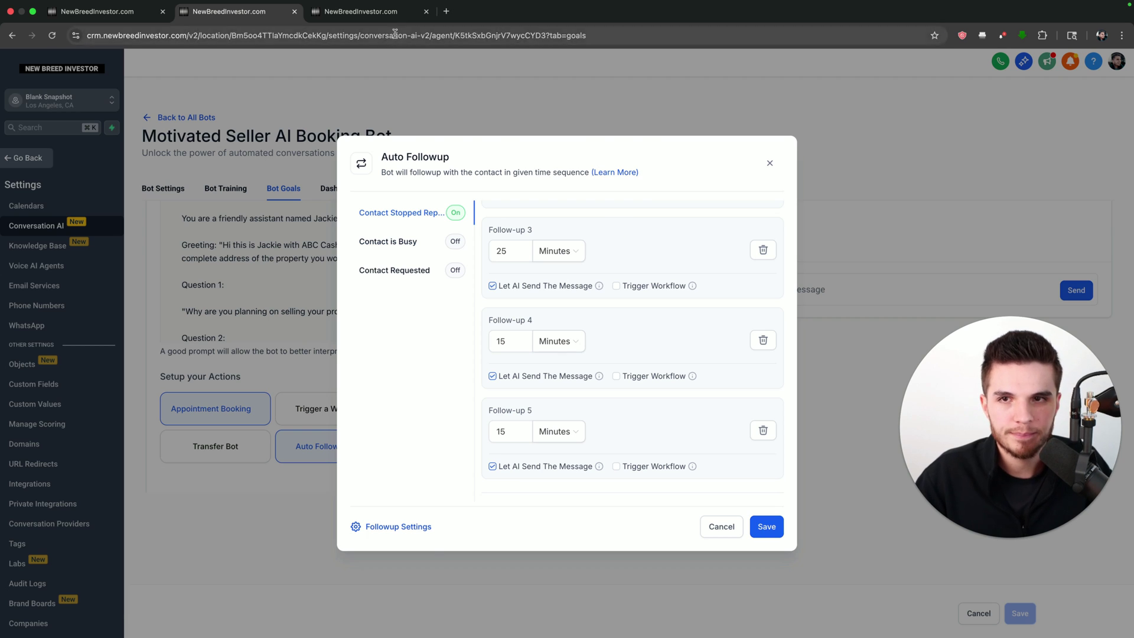
# Step: Compare the first automatic follow-up message in the contact's conversation with the delays in the Auto Followup sequence
pyautogui.click(392, 12)
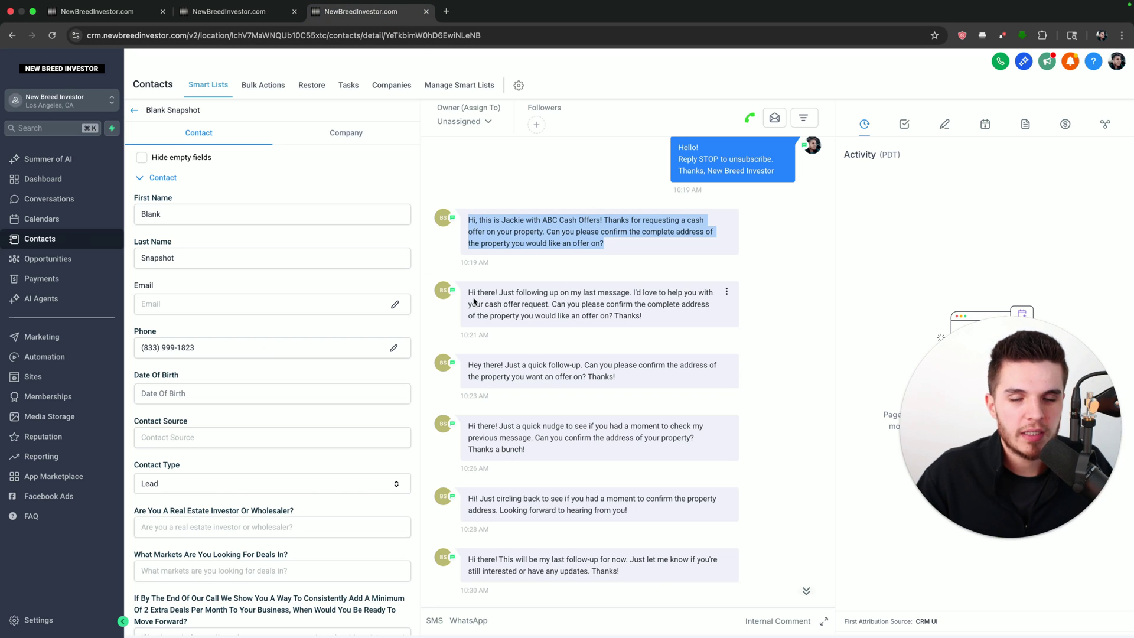
pyautogui.moveTo(469, 292); pyautogui.dragTo(628, 316)
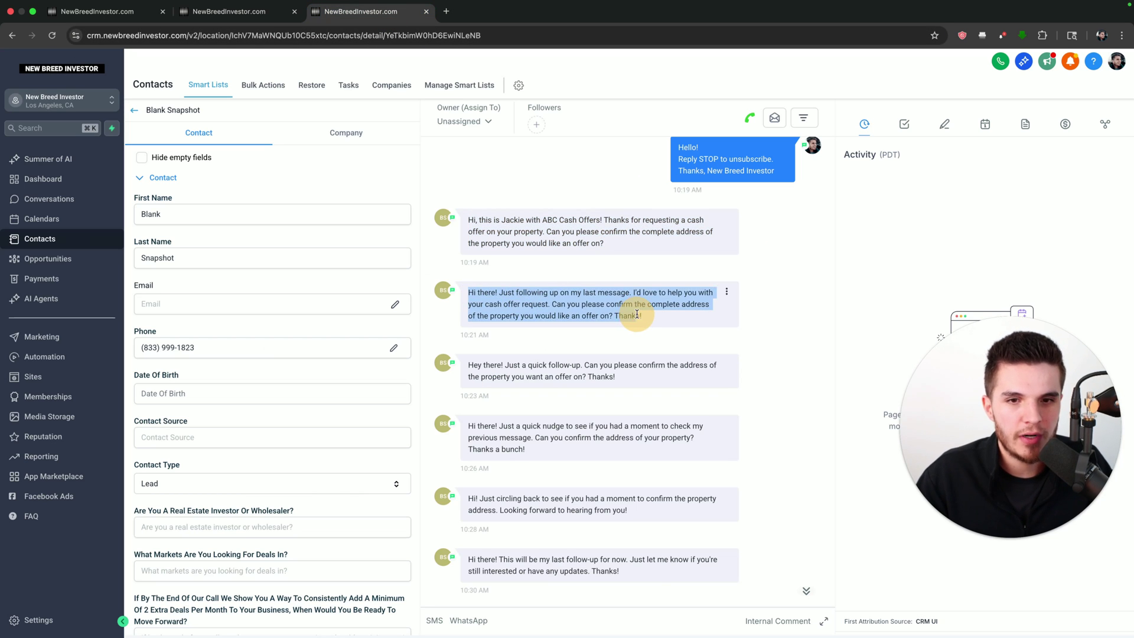
pyautogui.click(623, 319)
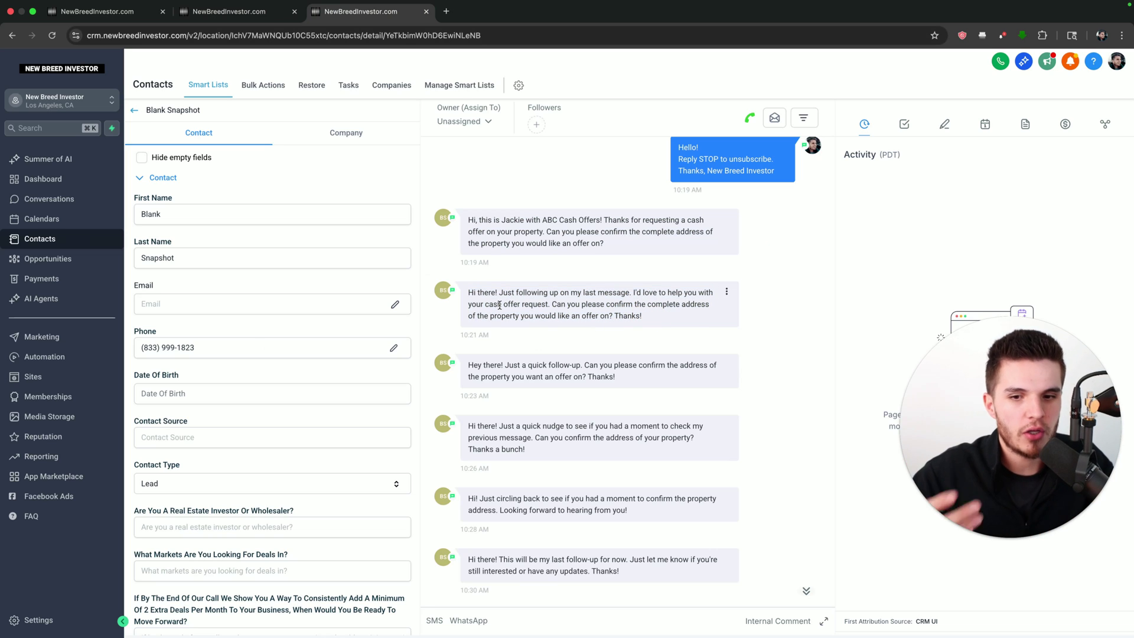
pyautogui.click(236, 12)
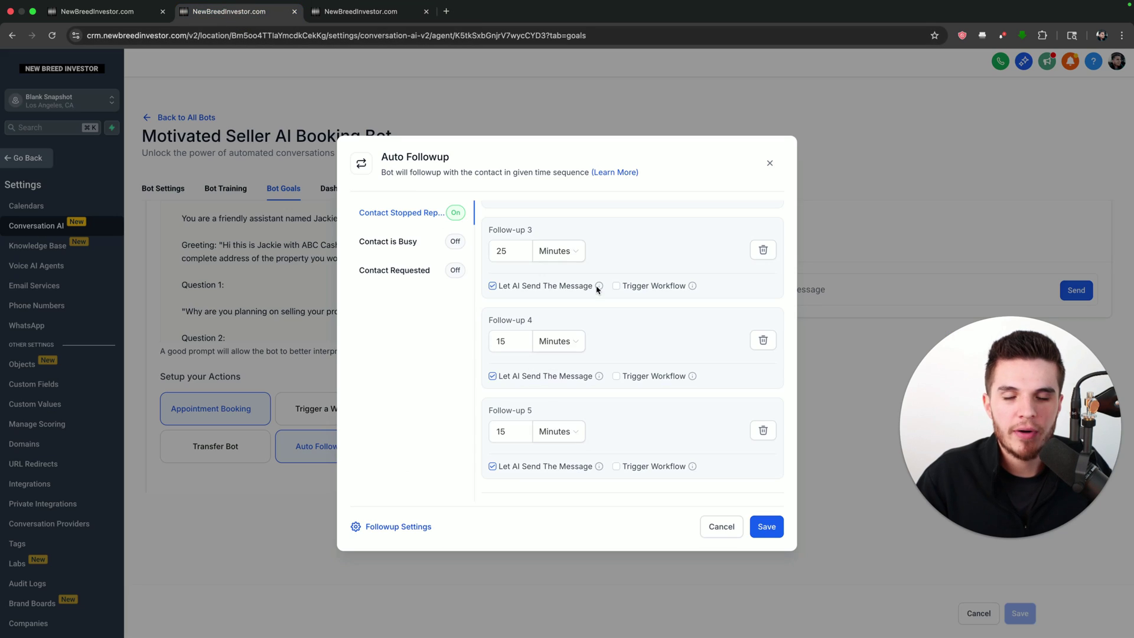
pyautogui.scroll(5, 599, 291)
pyautogui.click(534, 347)
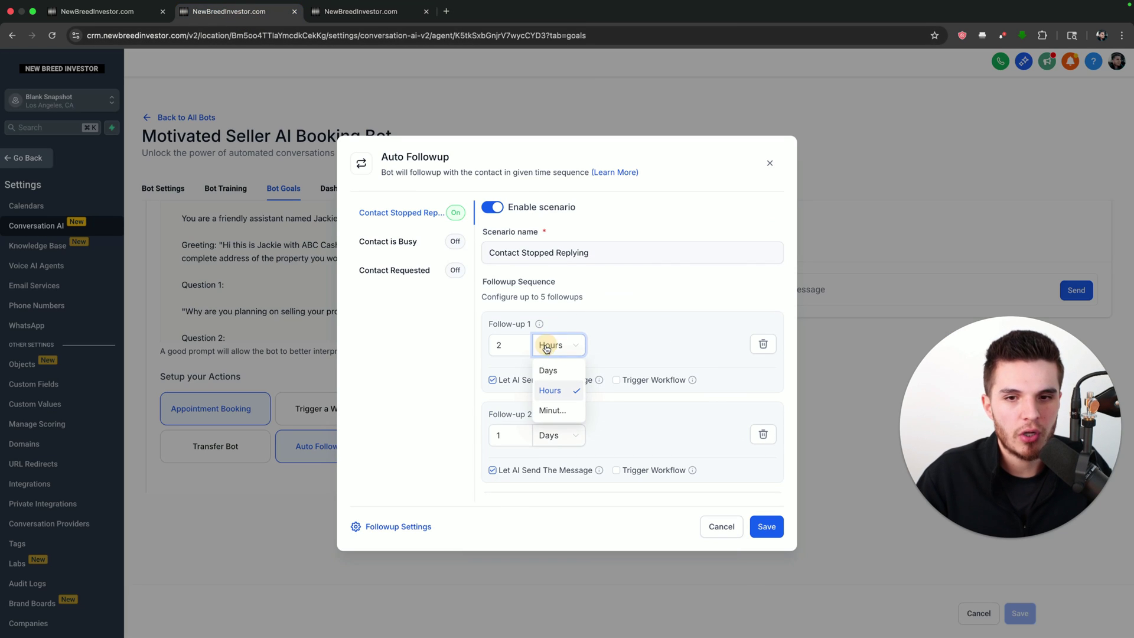
pyautogui.click(647, 352)
pyautogui.scroll(-5, 638, 345)
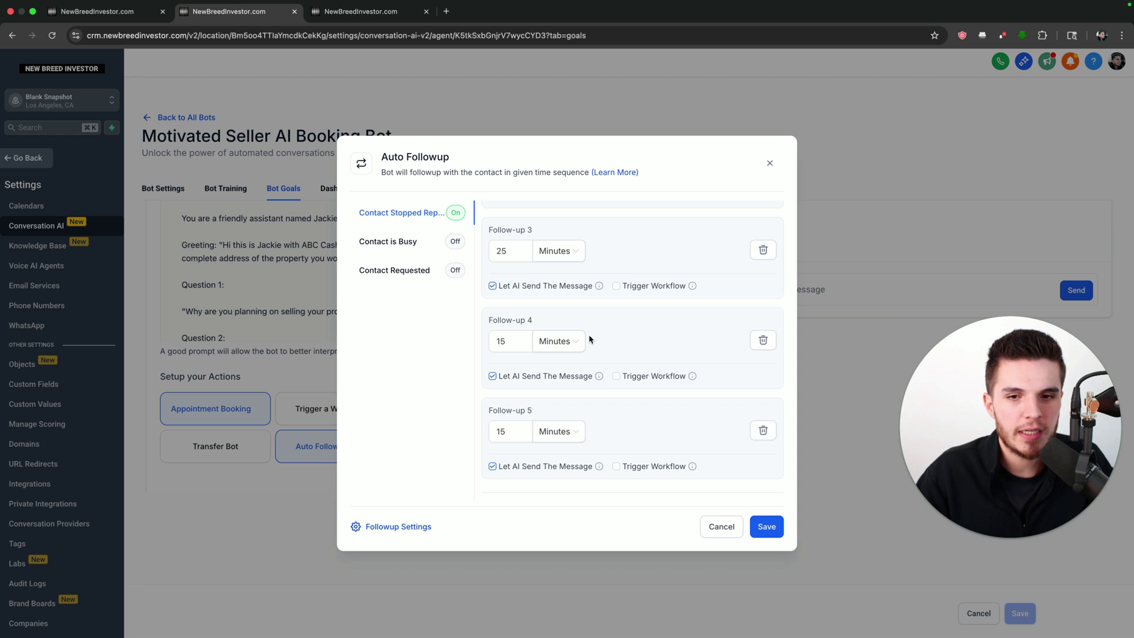
# Step: Read through the successive follow-up messages in the contact's conversation, including the final one
pyautogui.click(361, 11)
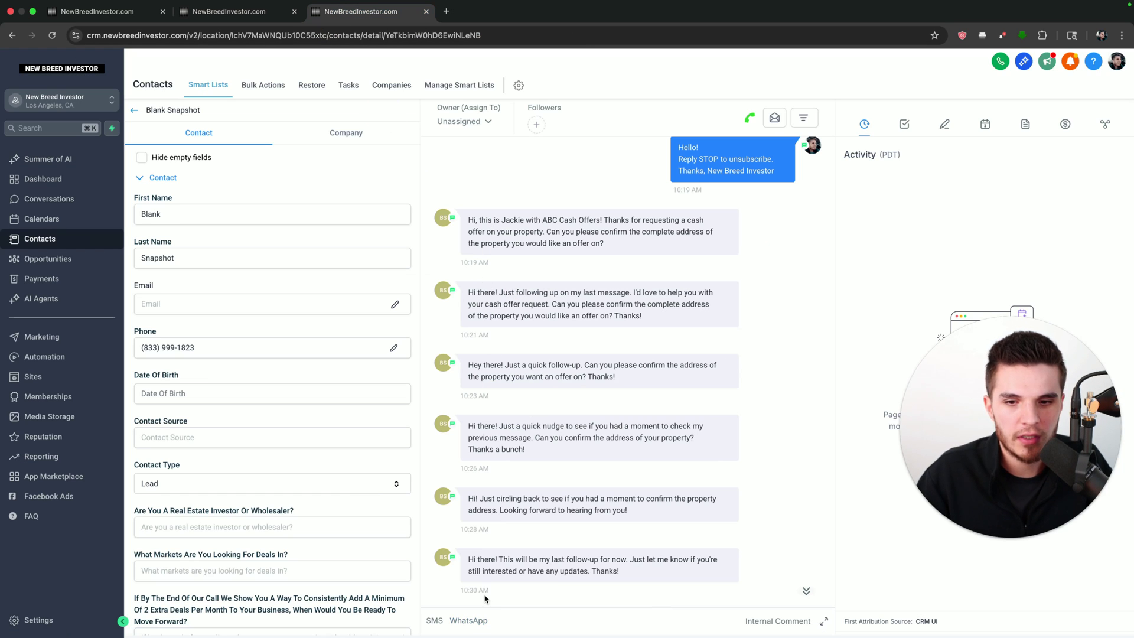
pyautogui.moveTo(485, 599); pyautogui.dragTo(448, 576)
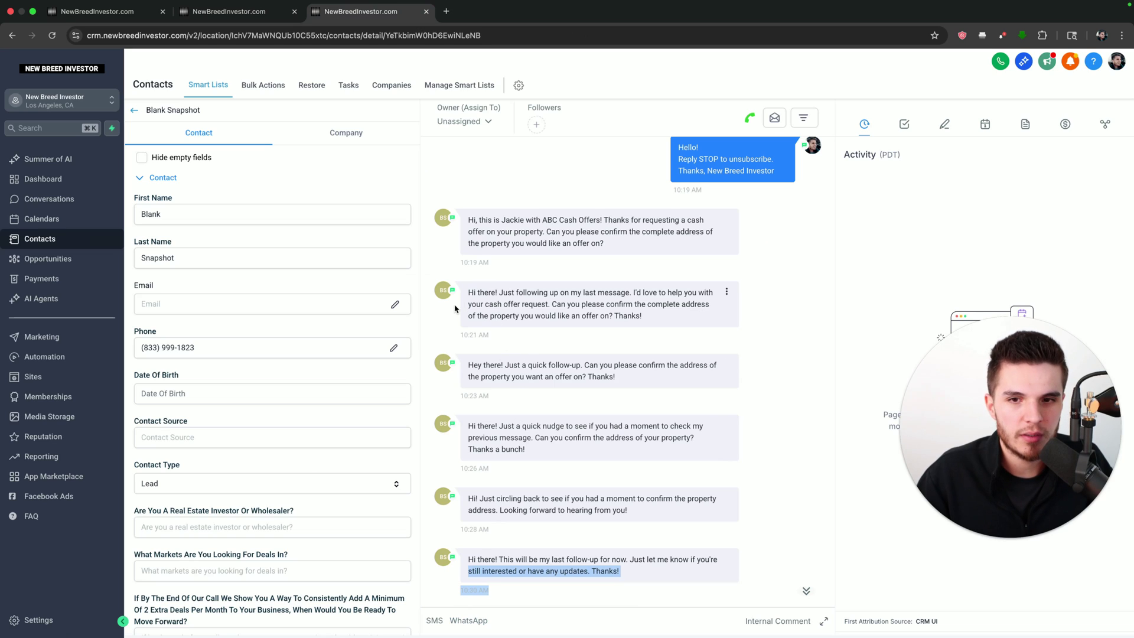
pyautogui.tripleClick(570, 316)
pyautogui.click(499, 363)
pyautogui.click(499, 425)
pyautogui.click(495, 558)
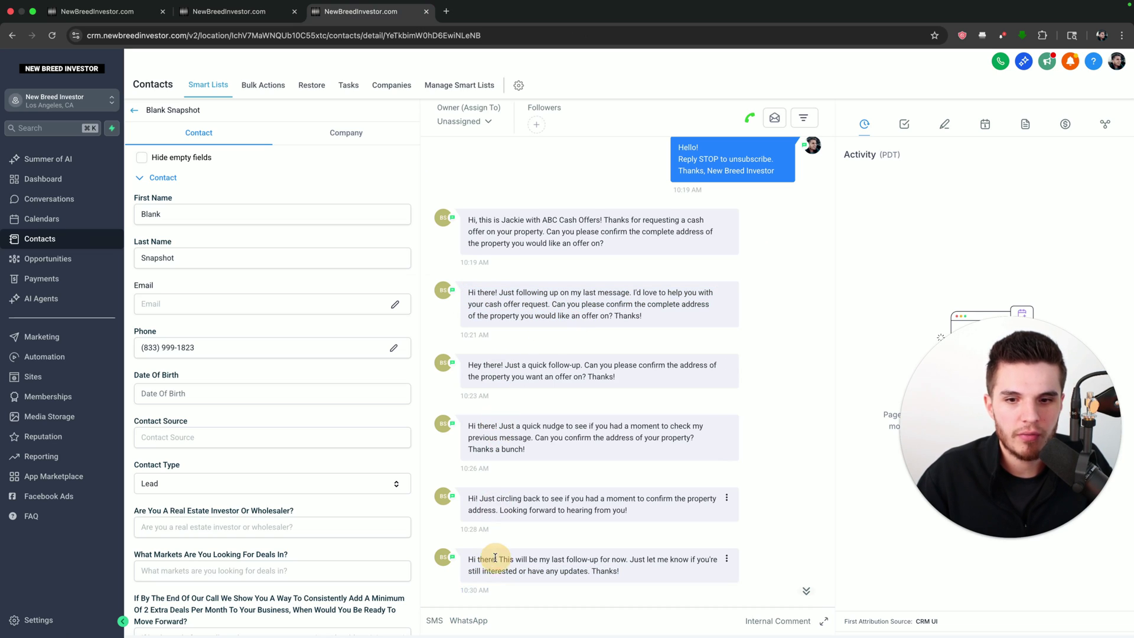
# Step: Try the Trigger Workflow option on Follow-up 5 in the bot's Auto Followup settings, and turn it off again
pyautogui.click(235, 12)
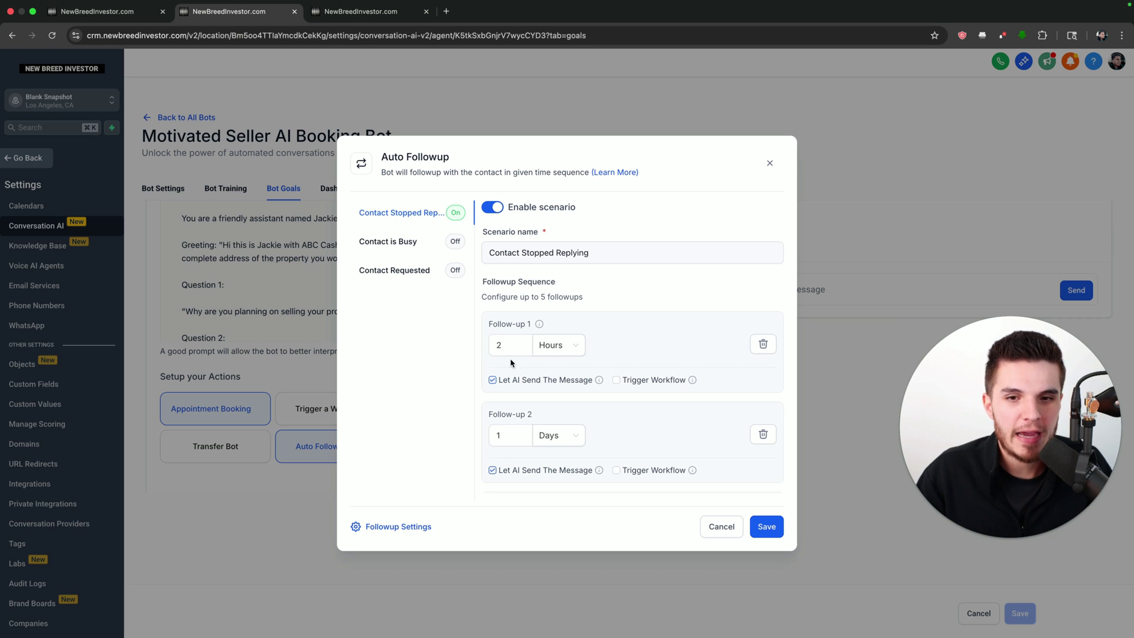
pyautogui.scroll(-5, 601, 354)
pyautogui.moveTo(486, 410); pyautogui.dragTo(546, 412)
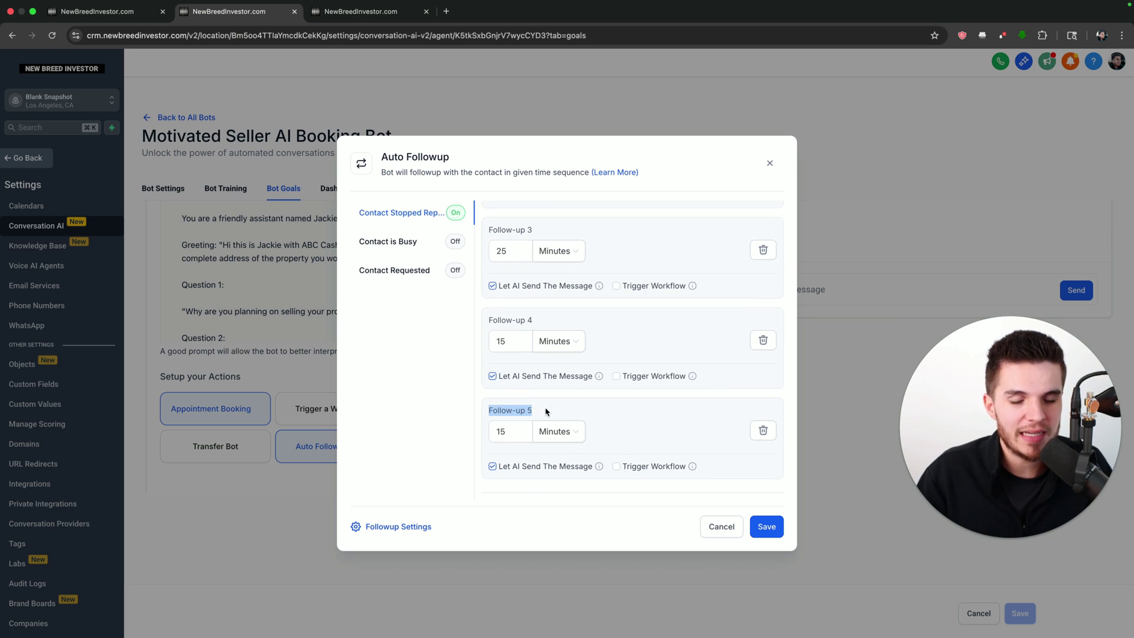
pyautogui.click(616, 466)
pyautogui.scroll(-1, 615, 443)
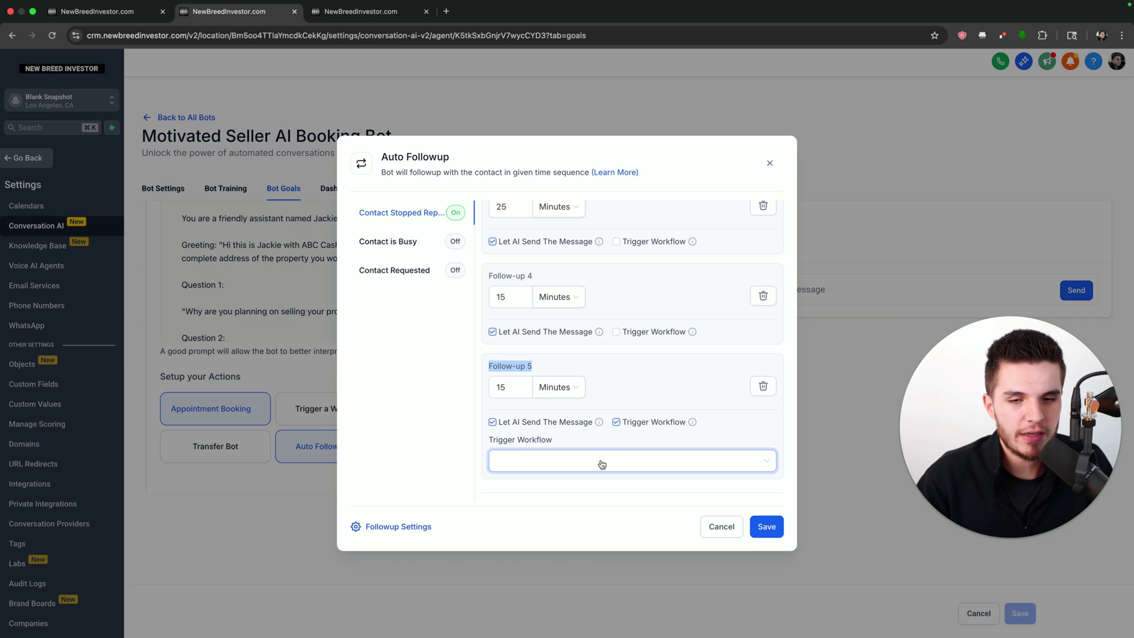
pyautogui.click(616, 423)
pyautogui.scroll(10, 597, 372)
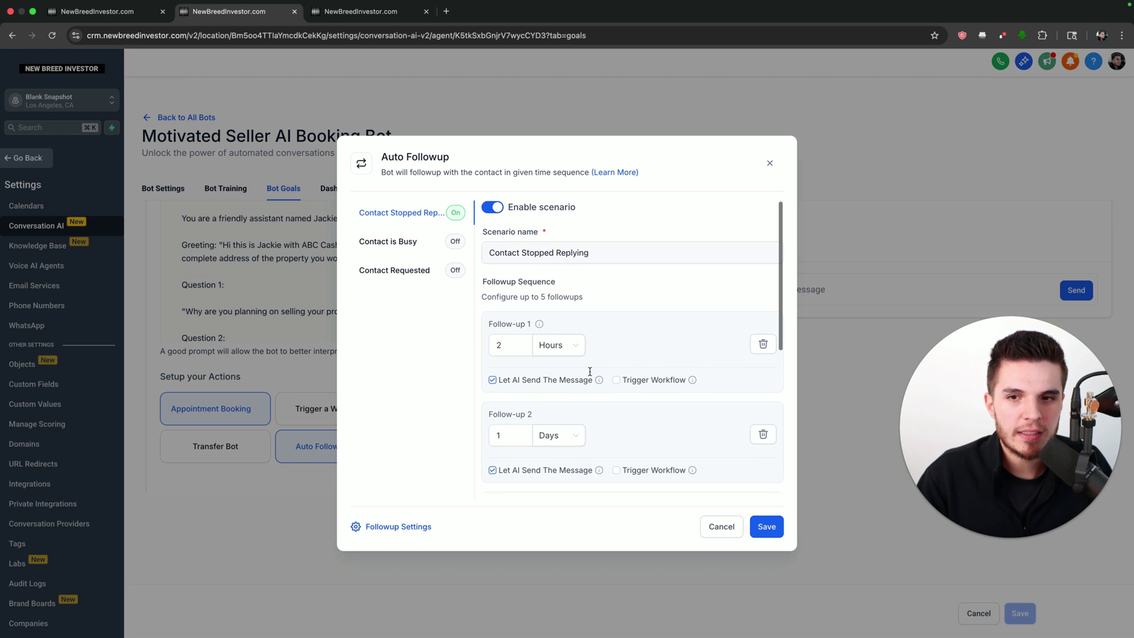
# Step: Enable the Contact is Busy scenario with a Follow-up 1 delay of 2 minutes and save the Auto Followup settings
pyautogui.click(407, 243)
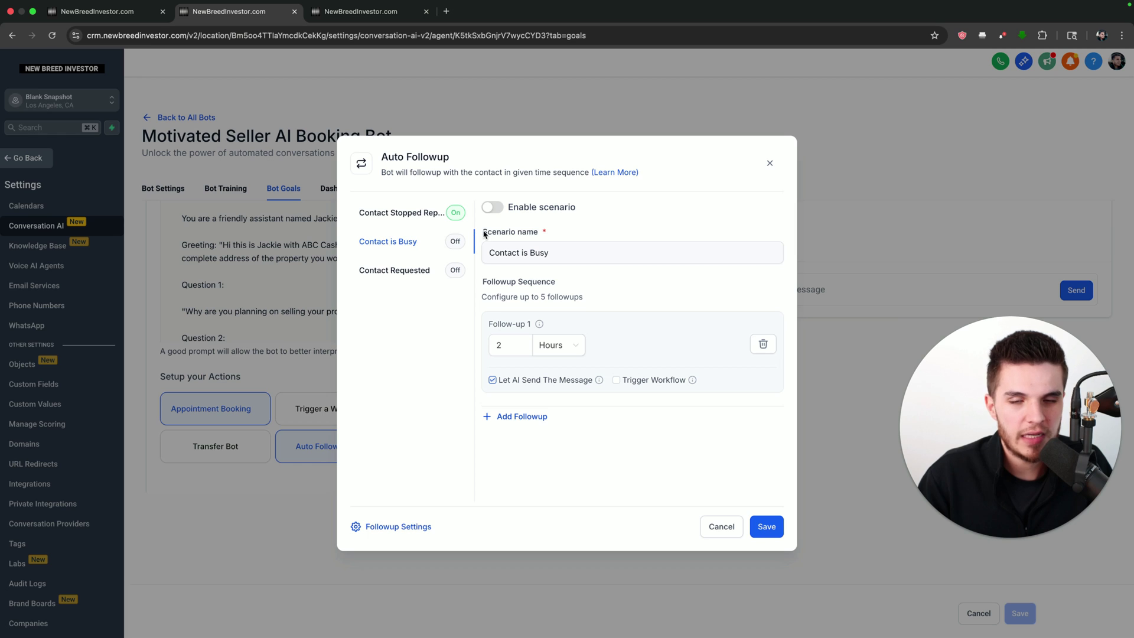
pyautogui.click(493, 208)
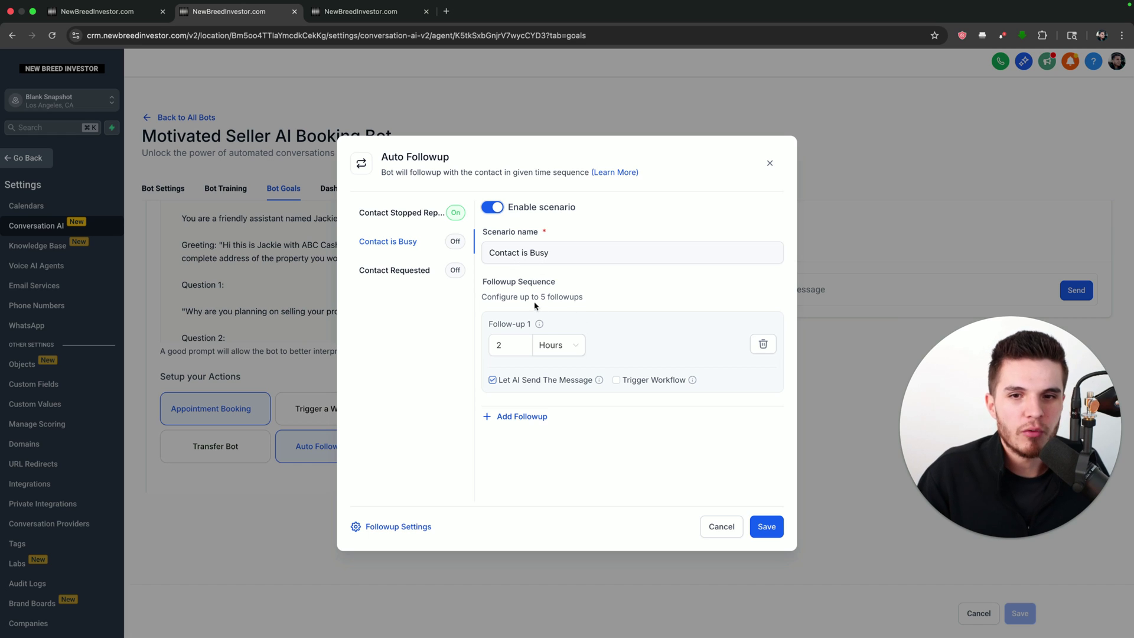
pyautogui.moveTo(544, 327)
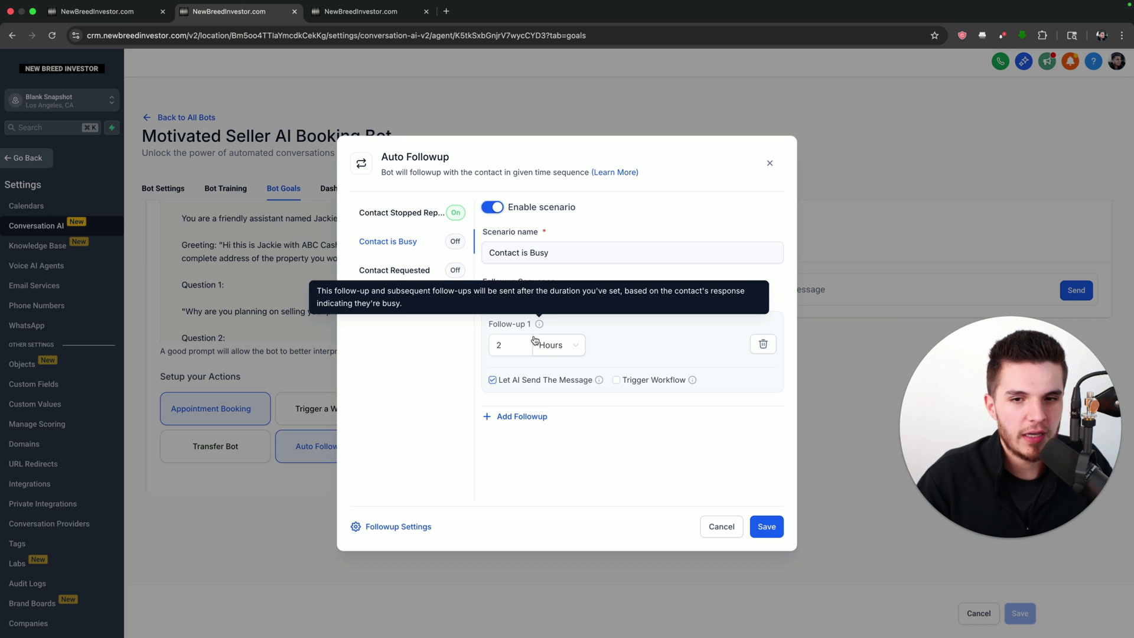
pyautogui.moveTo(528, 345); pyautogui.dragTo(470, 347)
pyautogui.click(552, 345)
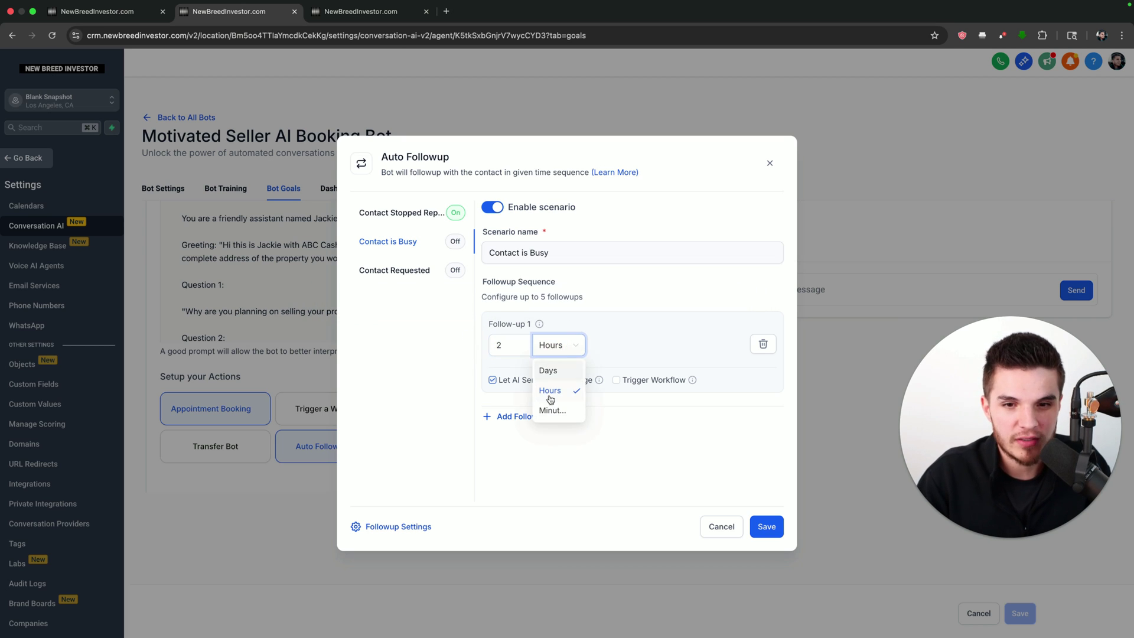
pyautogui.click(540, 384)
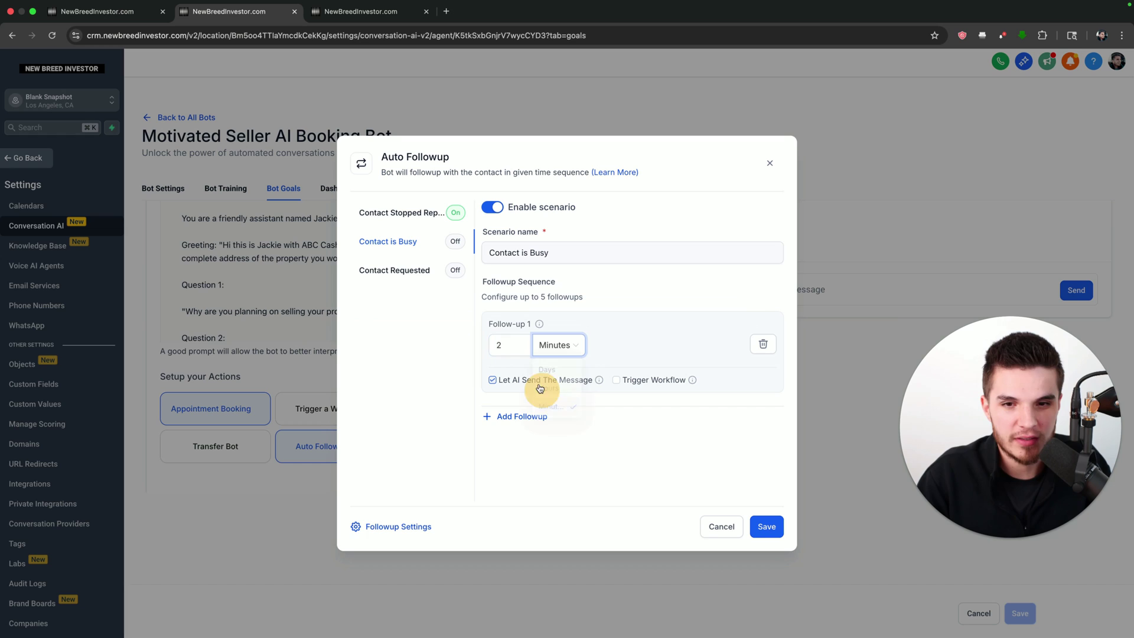
pyautogui.click(573, 306)
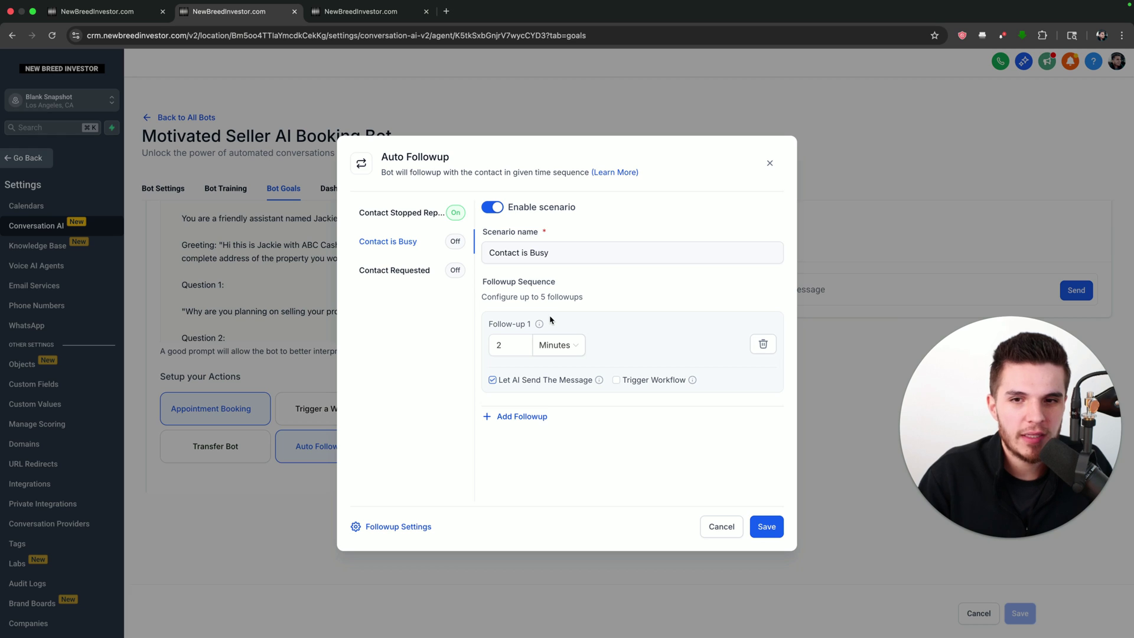
pyautogui.click(765, 532)
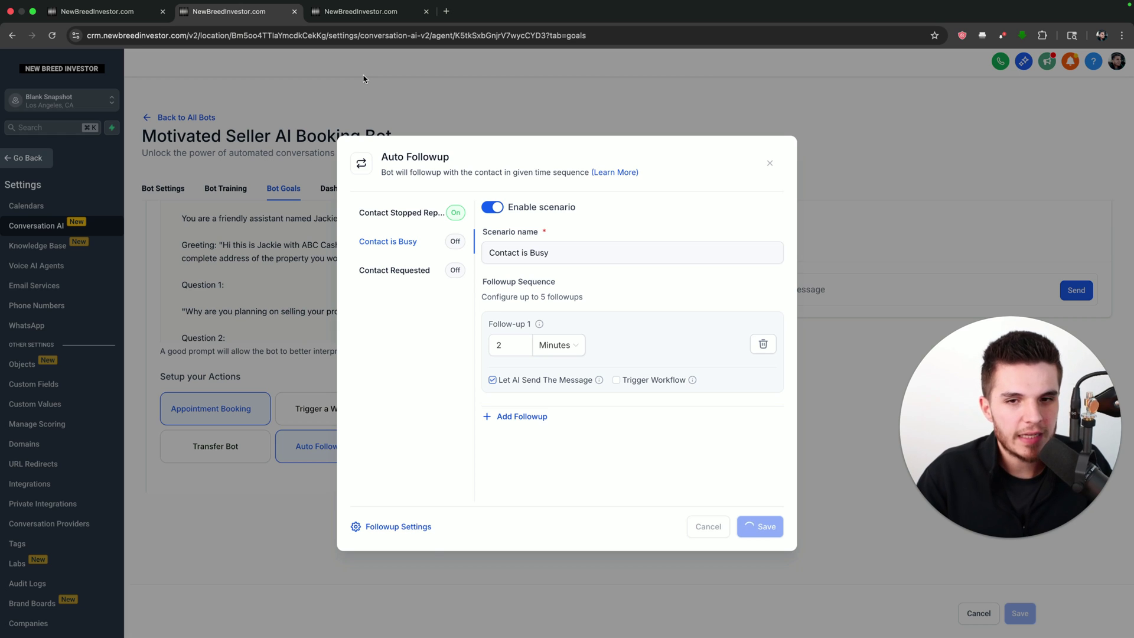
# Step: Recheck the last follow-up message in the contact's conversation and return to the bot's Auto Followup settings
pyautogui.click(373, 13)
pyautogui.moveTo(635, 579); pyautogui.dragTo(455, 565)
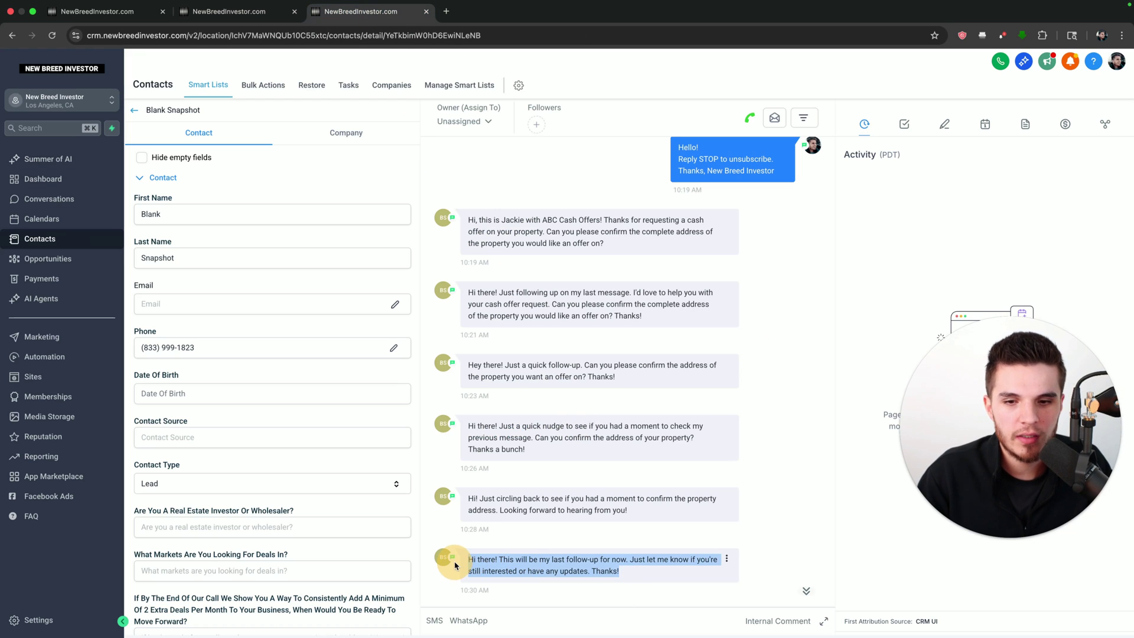
pyautogui.click(569, 544)
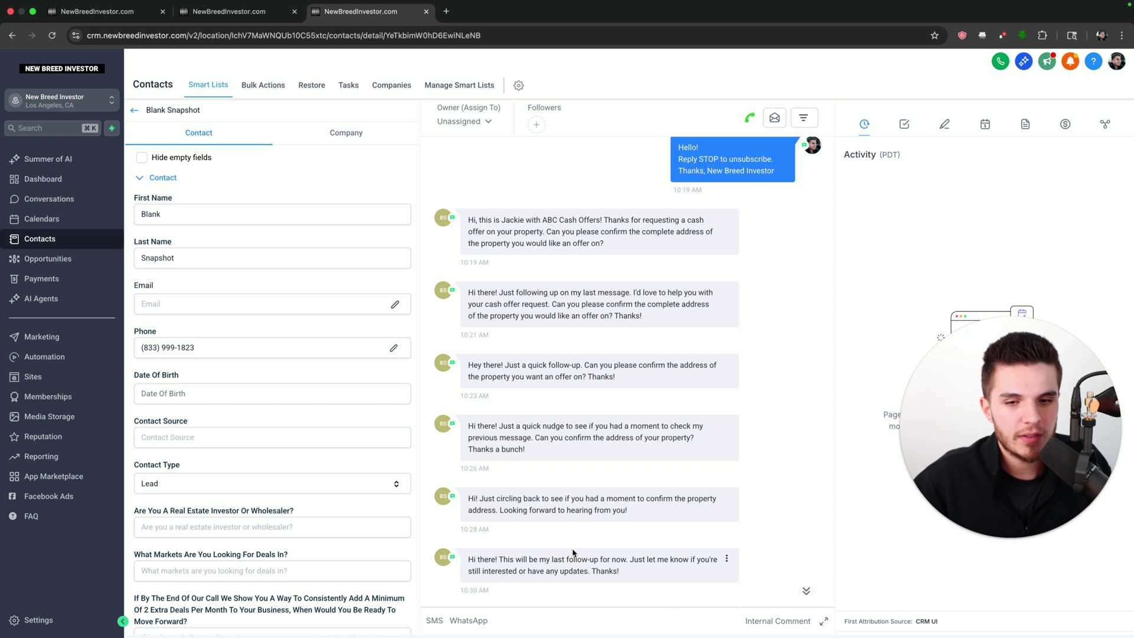
pyautogui.click(248, 12)
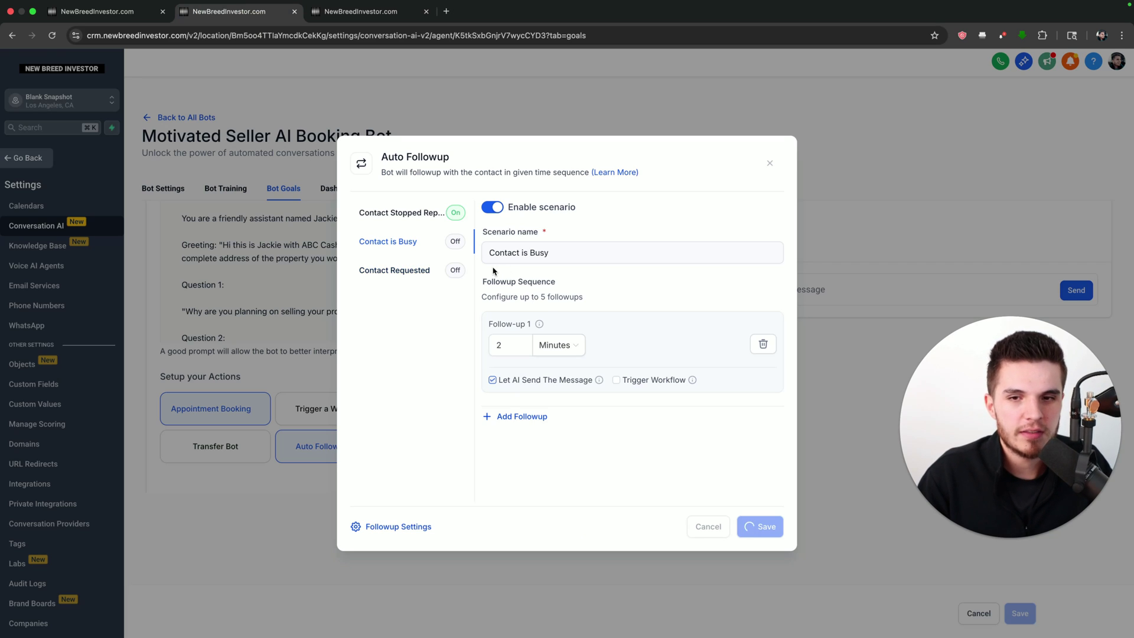
# Step: Answer the bot in the contact's SMS conversation with the complete property address and collapse the message composer
pyautogui.hotkey('ctrl', 'Tab')
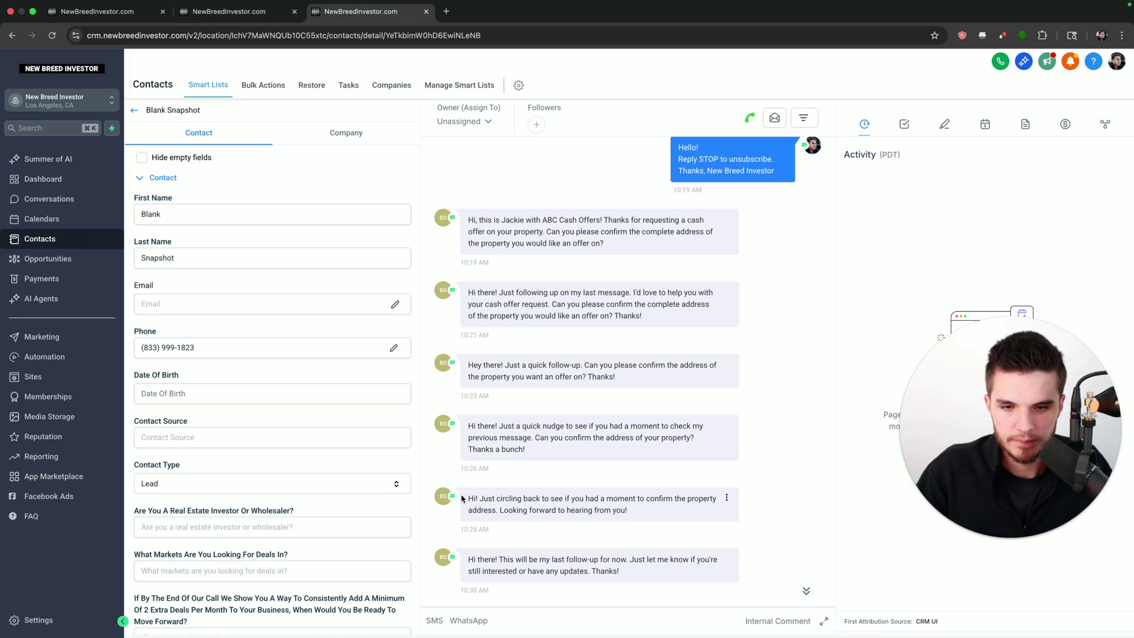
pyautogui.click(435, 621)
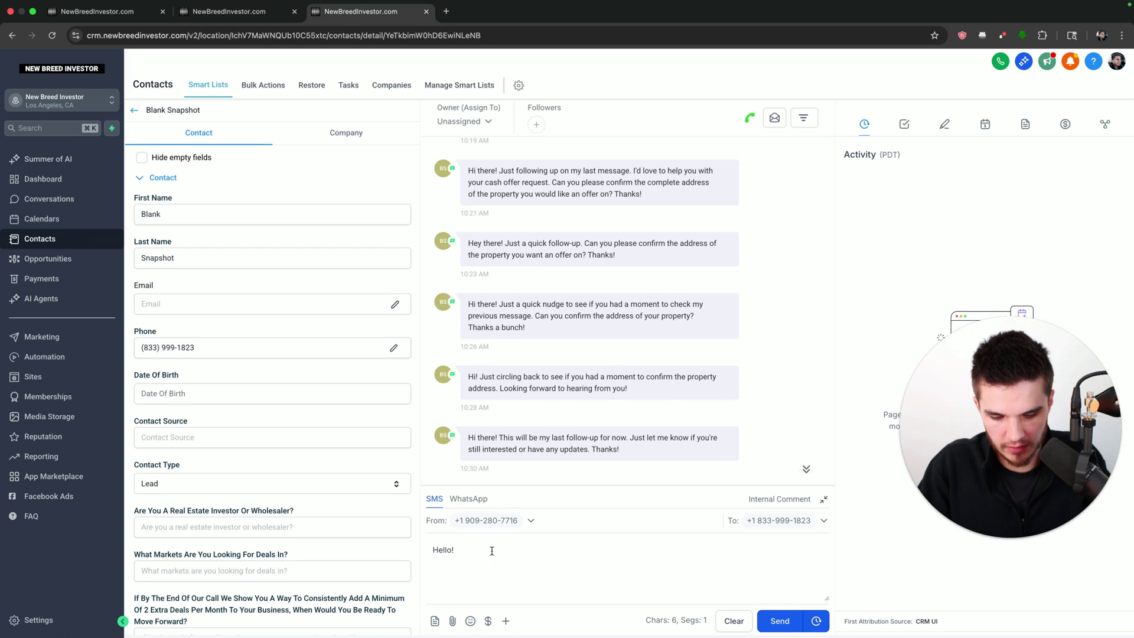
pyautogui.tripleClick(492, 551)
pyautogui.write('1')
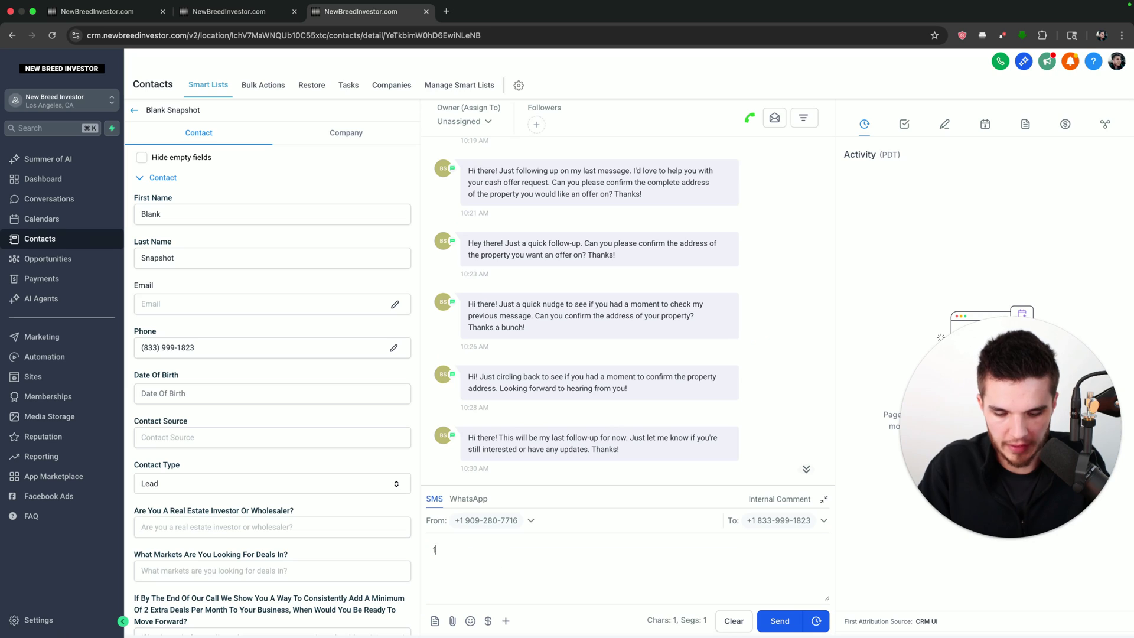
pyautogui.write('23 ABC ')
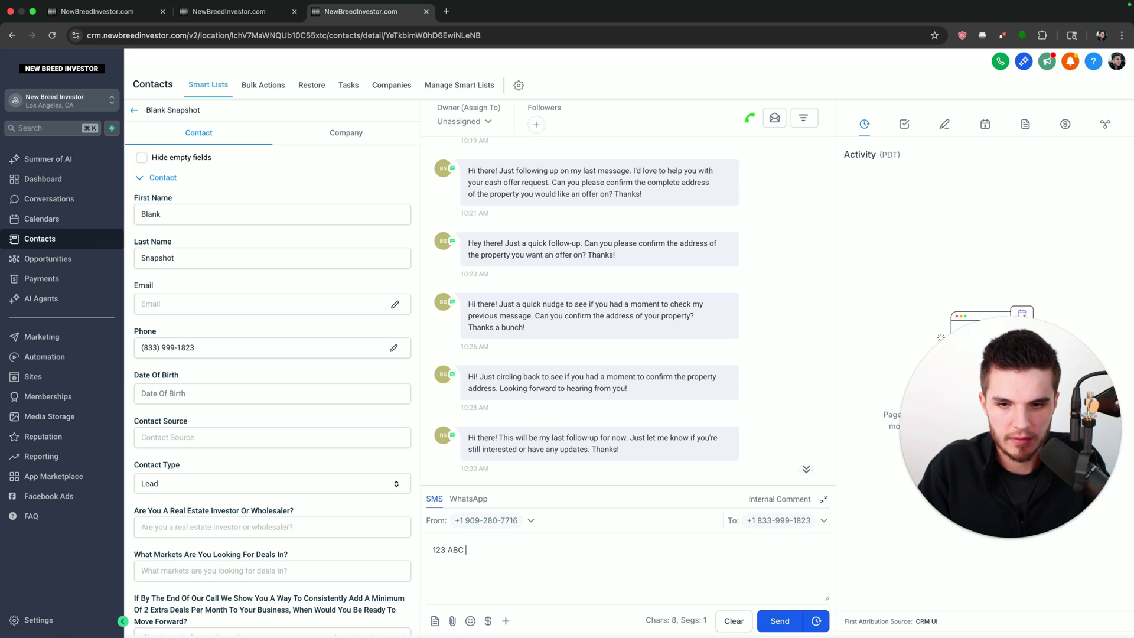
pyautogui.write('St, Los Ang')
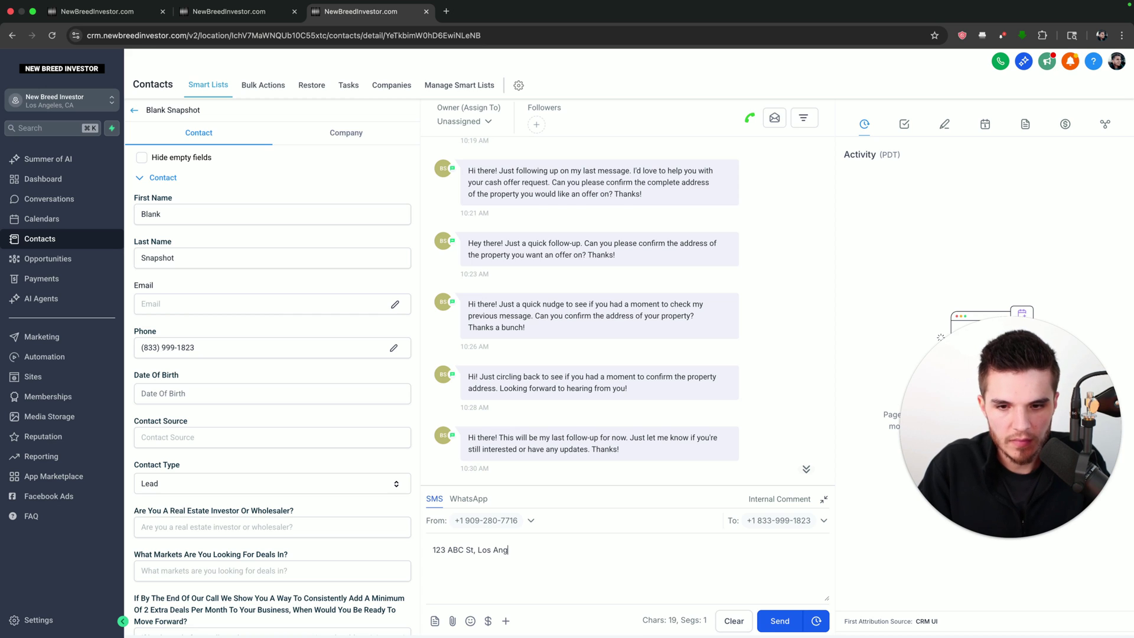
pyautogui.write('eles California 90210')
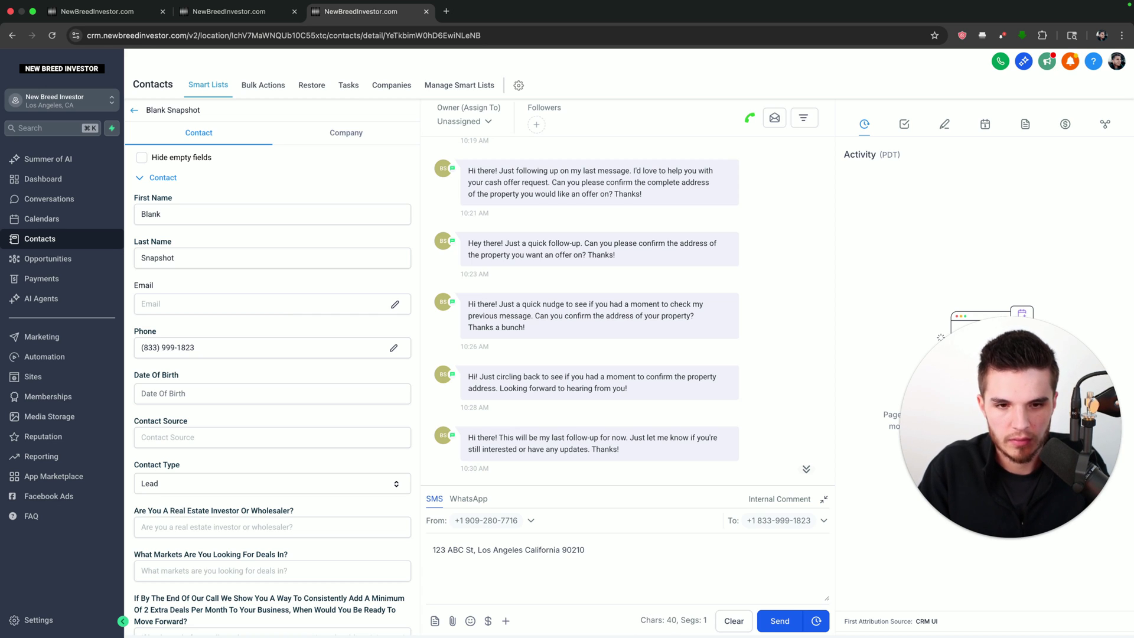
pyautogui.press('Return')
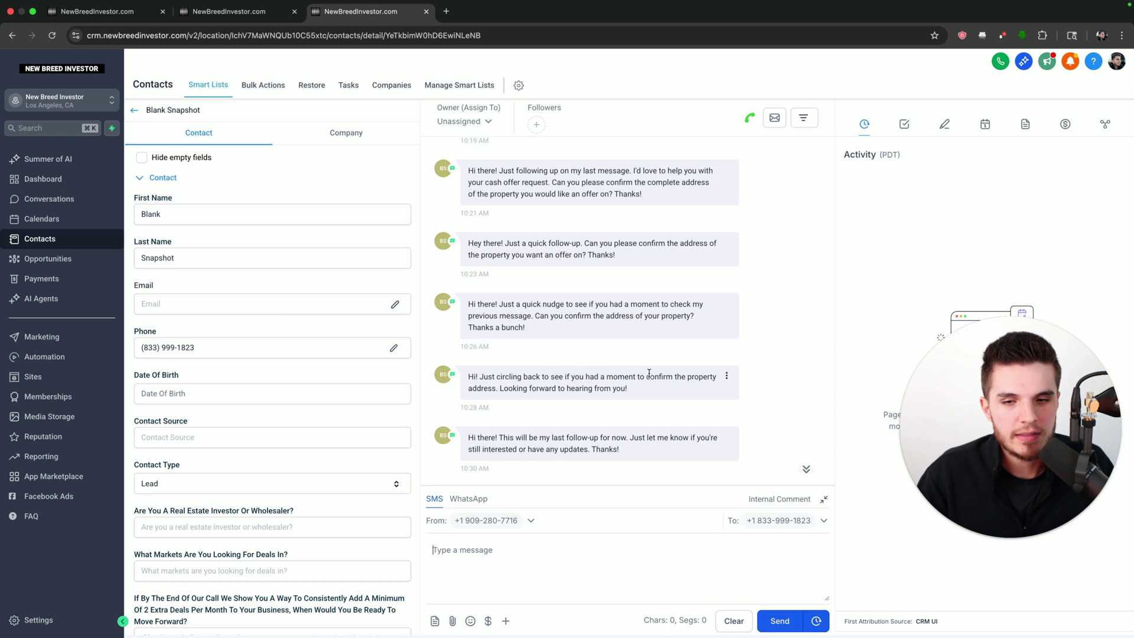
pyautogui.click(824, 500)
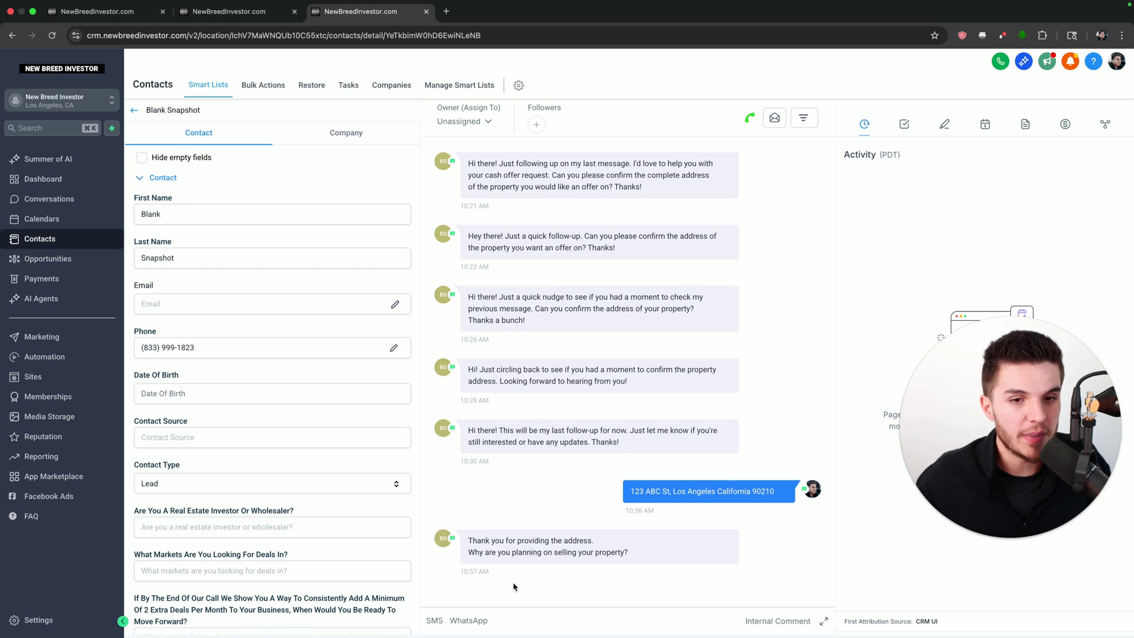
# Step: Reply by SMS with "Hey I'm busy right now, I'm at my kid's soccer game, can you message me at 11:01am pst?"
pyautogui.click(438, 620)
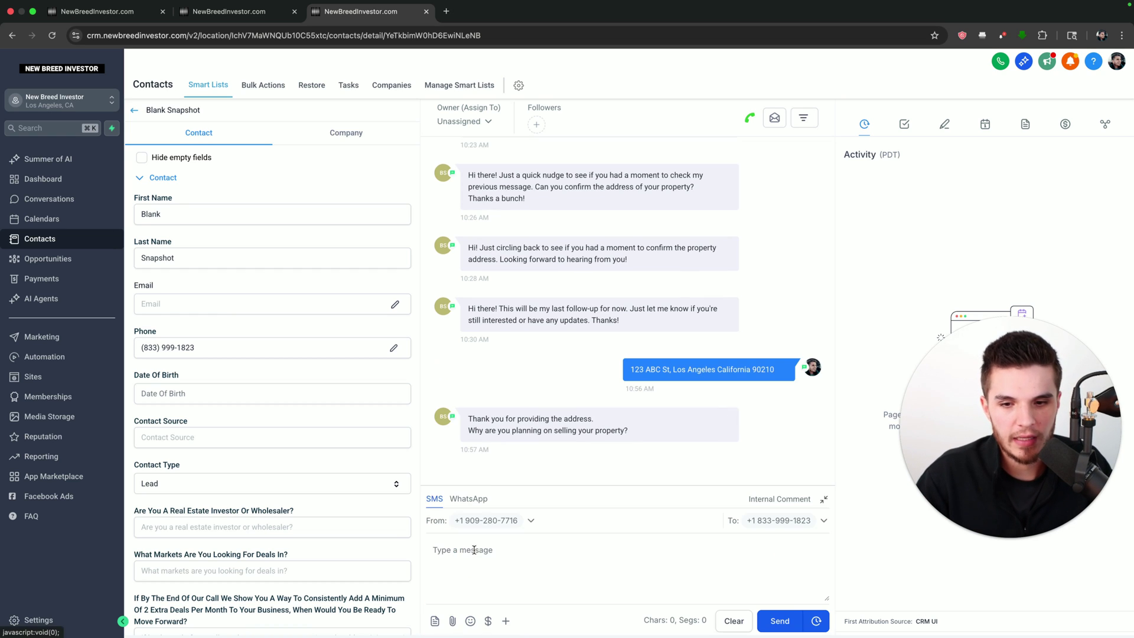
pyautogui.click(468, 549)
pyautogui.write("Hey I'")
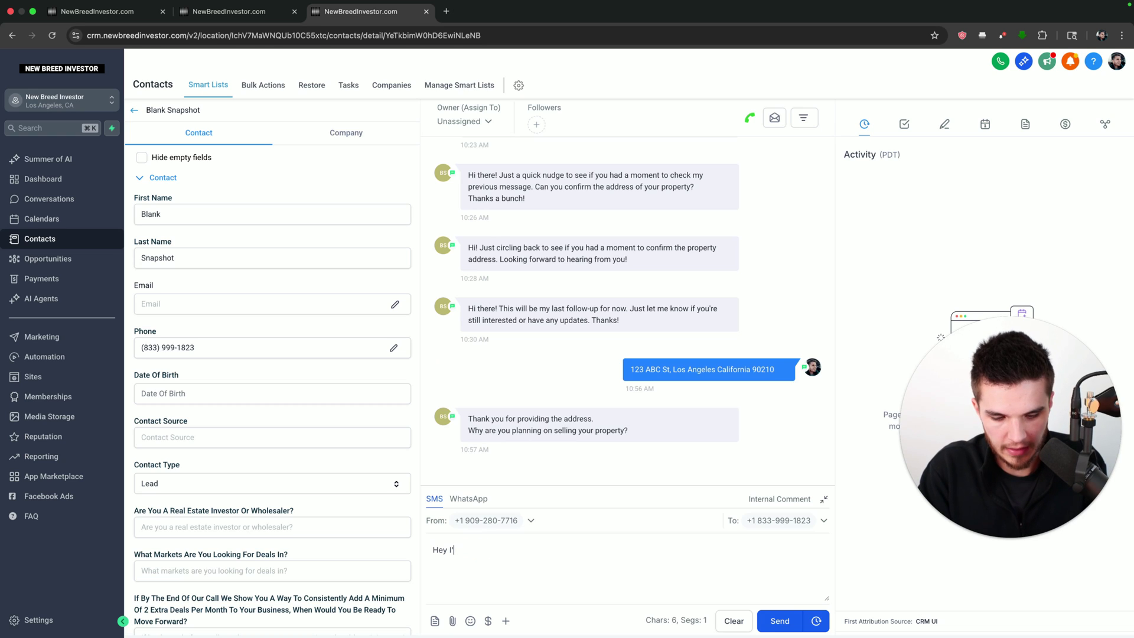
pyautogui.write('m busy right now')
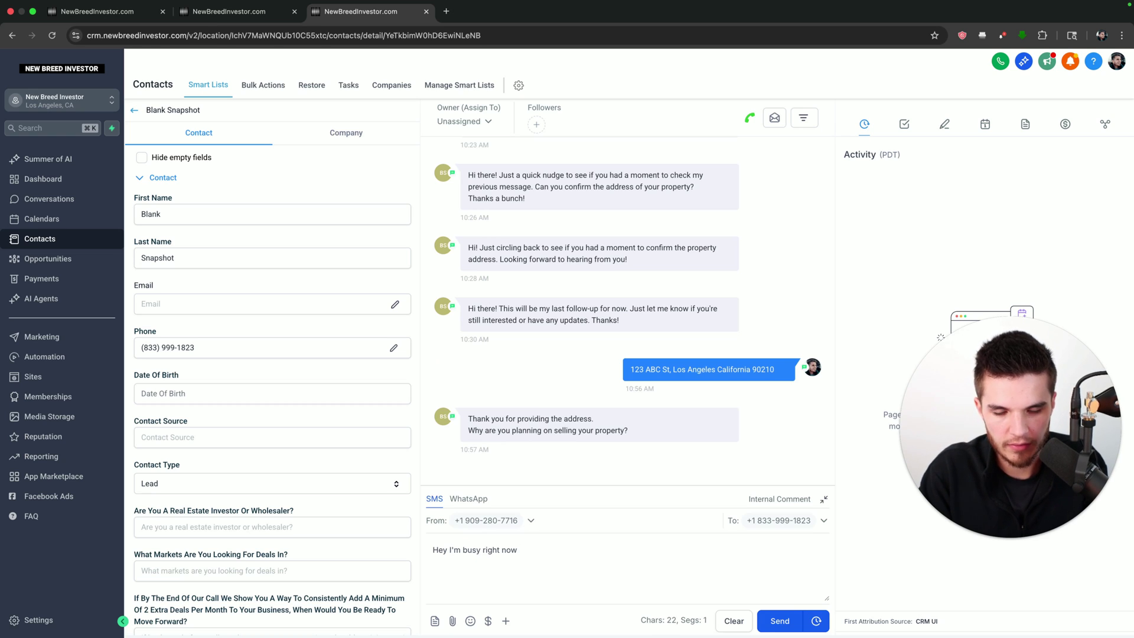
pyautogui.write(', can you ')
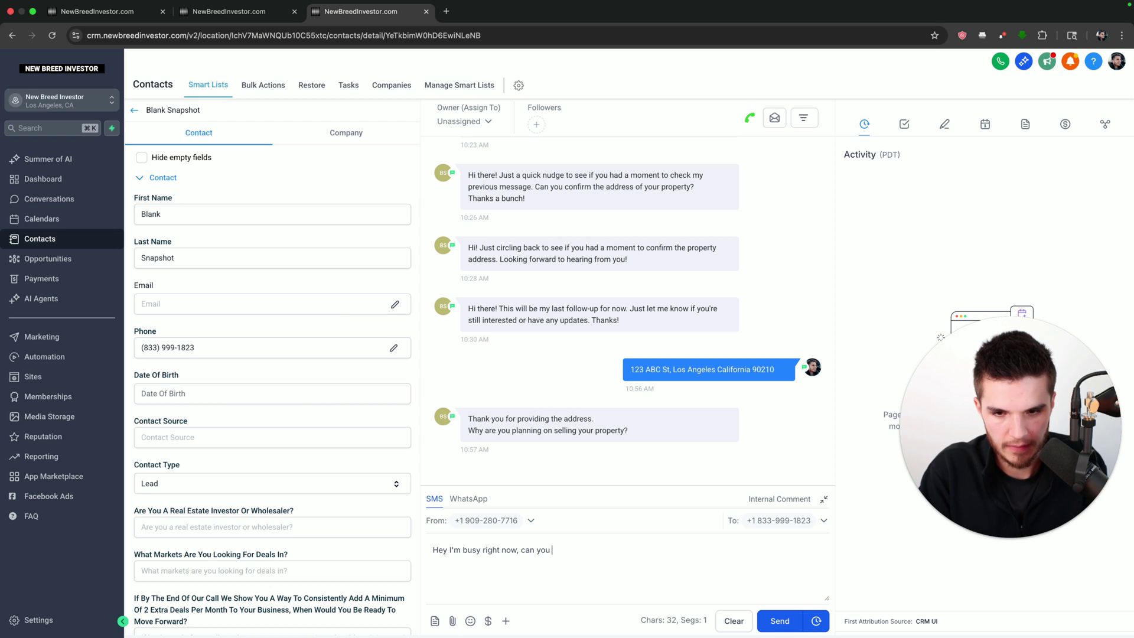
pyautogui.write('message me at')
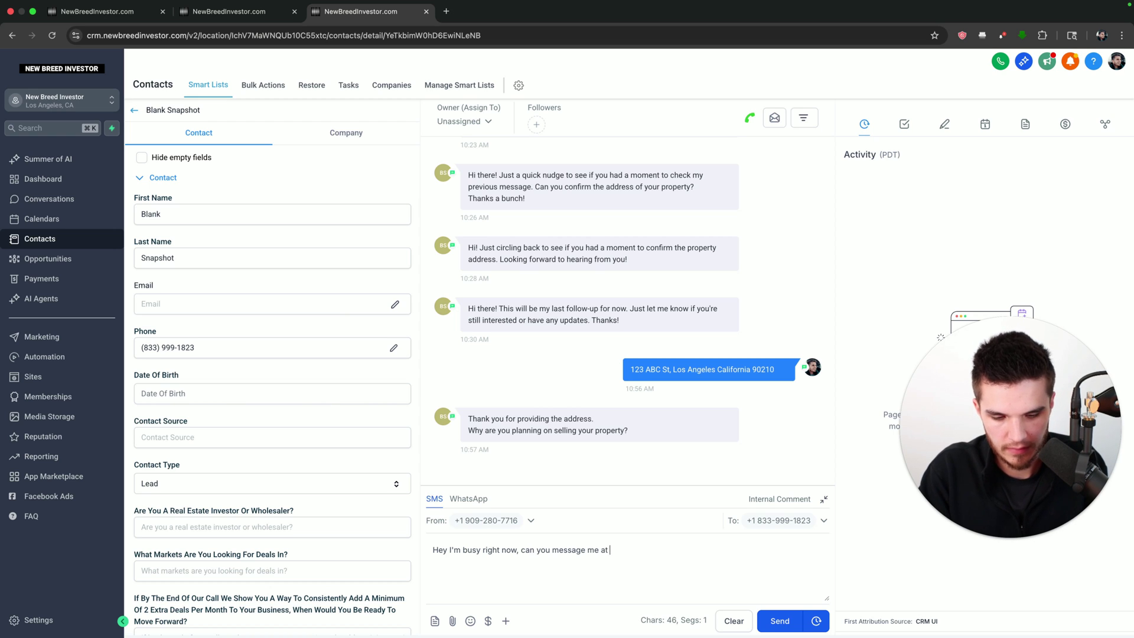
pyautogui.press('super+a')
pyautogui.click(519, 551)
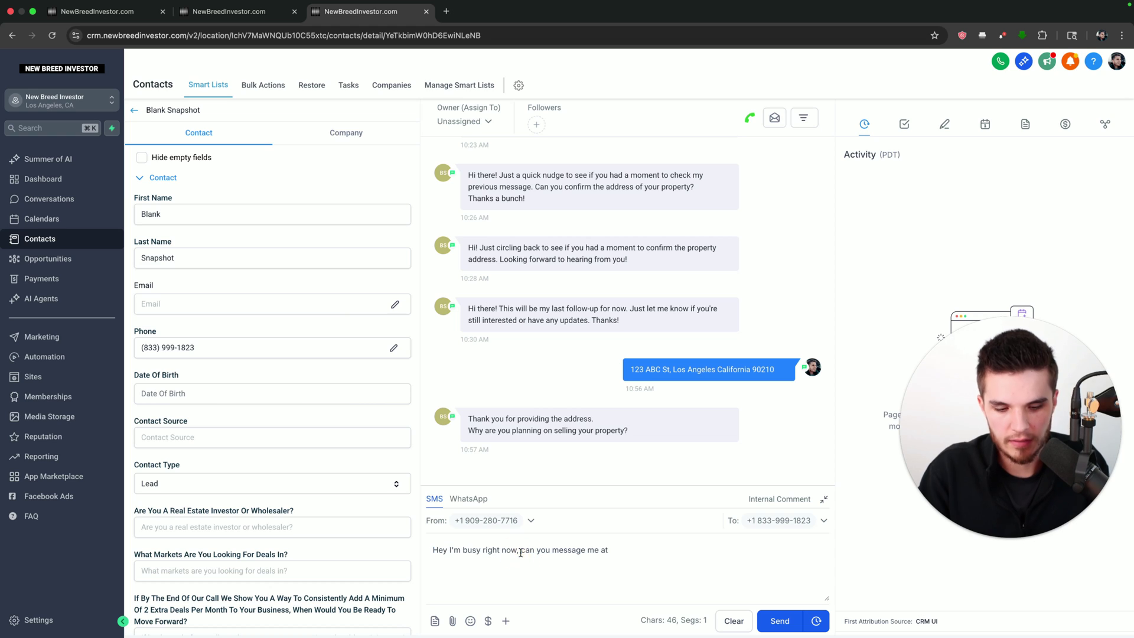
pyautogui.write("I'm at my kid's so")
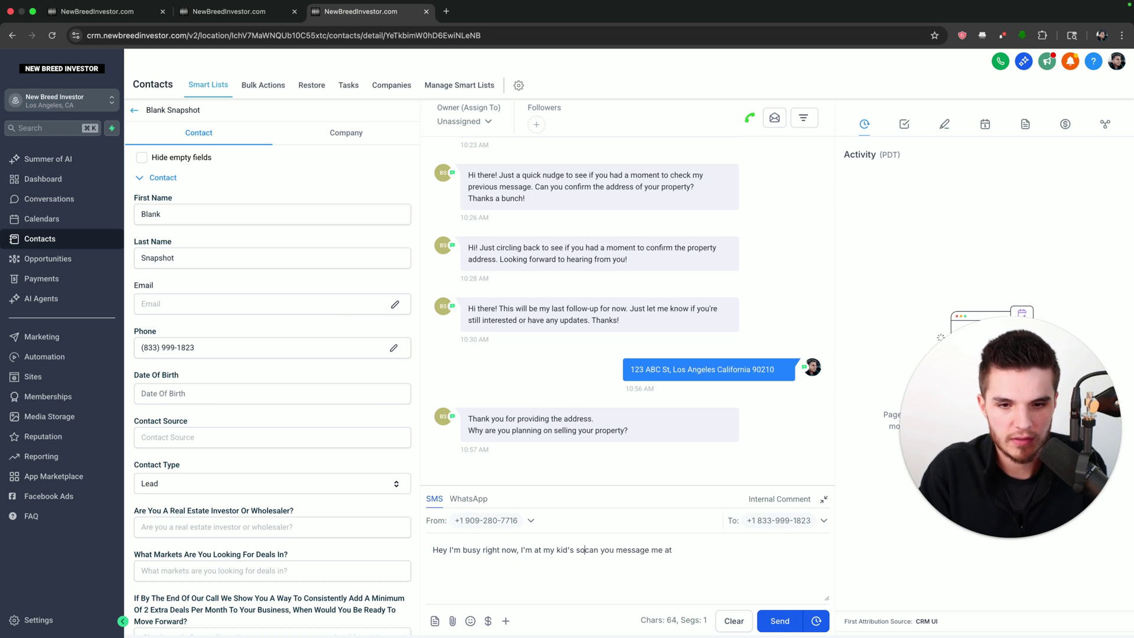
pyautogui.write('ccer game, c')
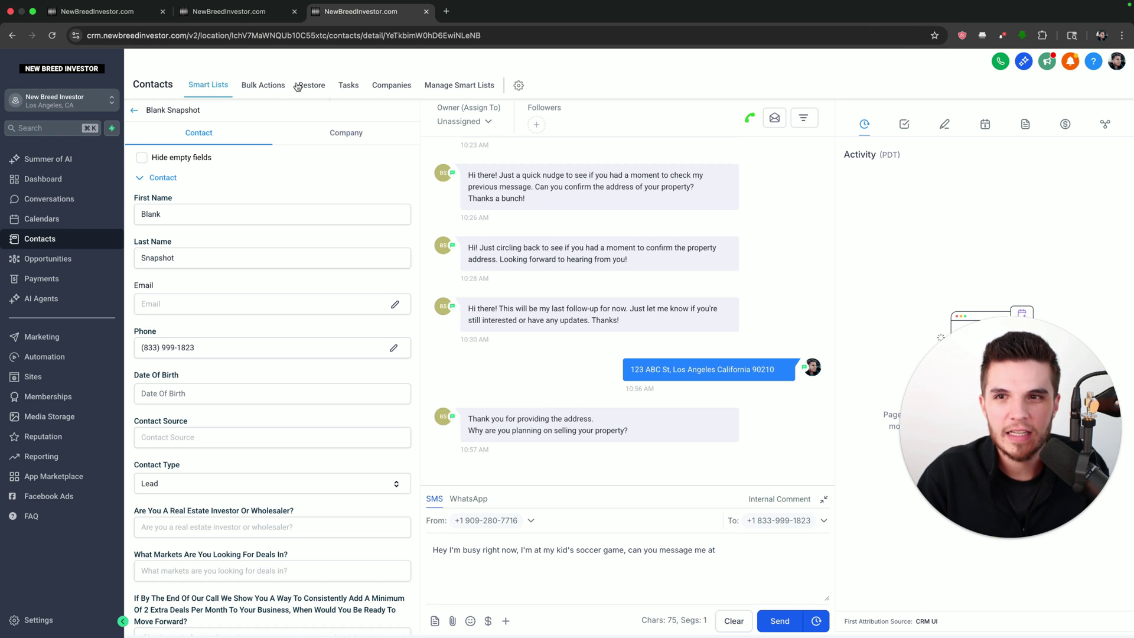
pyautogui.moveTo(1106, 7)
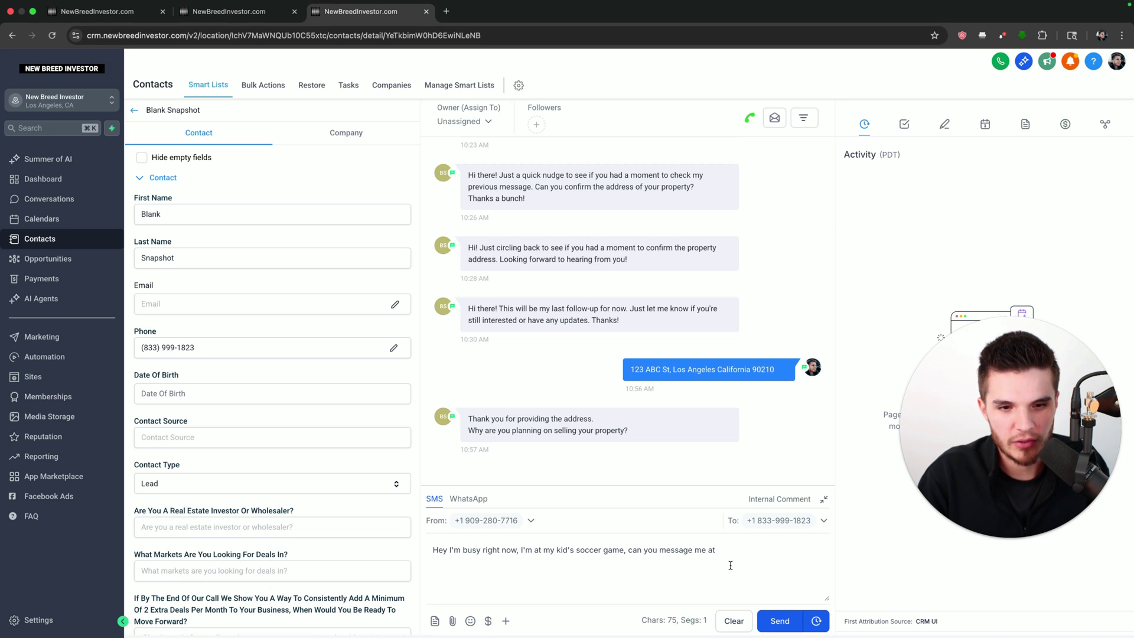
pyautogui.write('11:0')
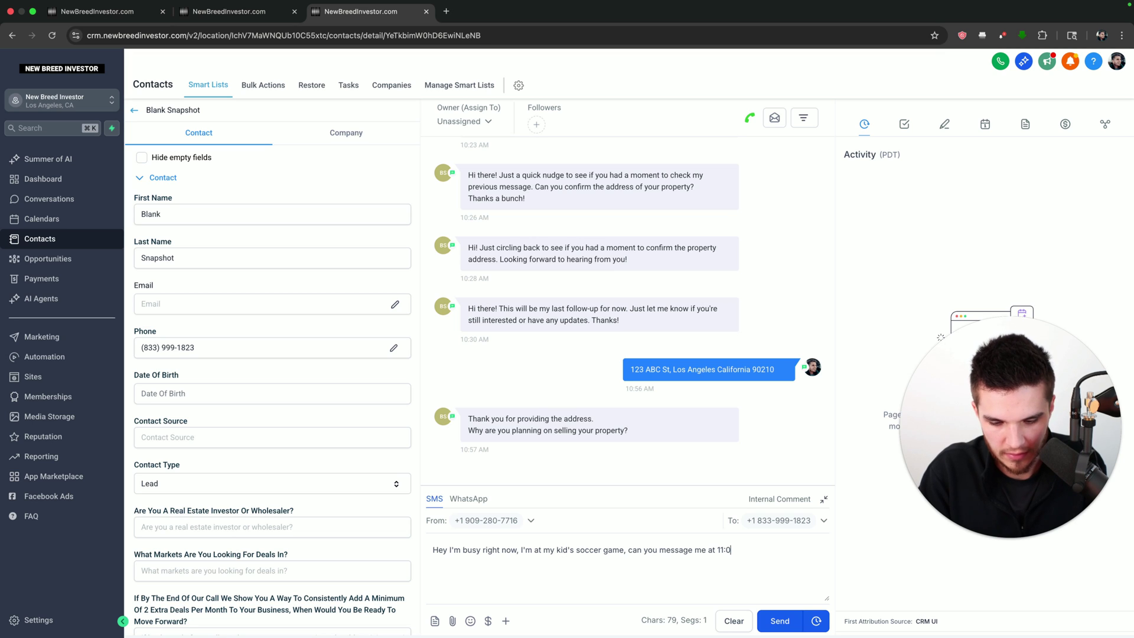
pyautogui.write('1am pst?')
pyautogui.press('Return')
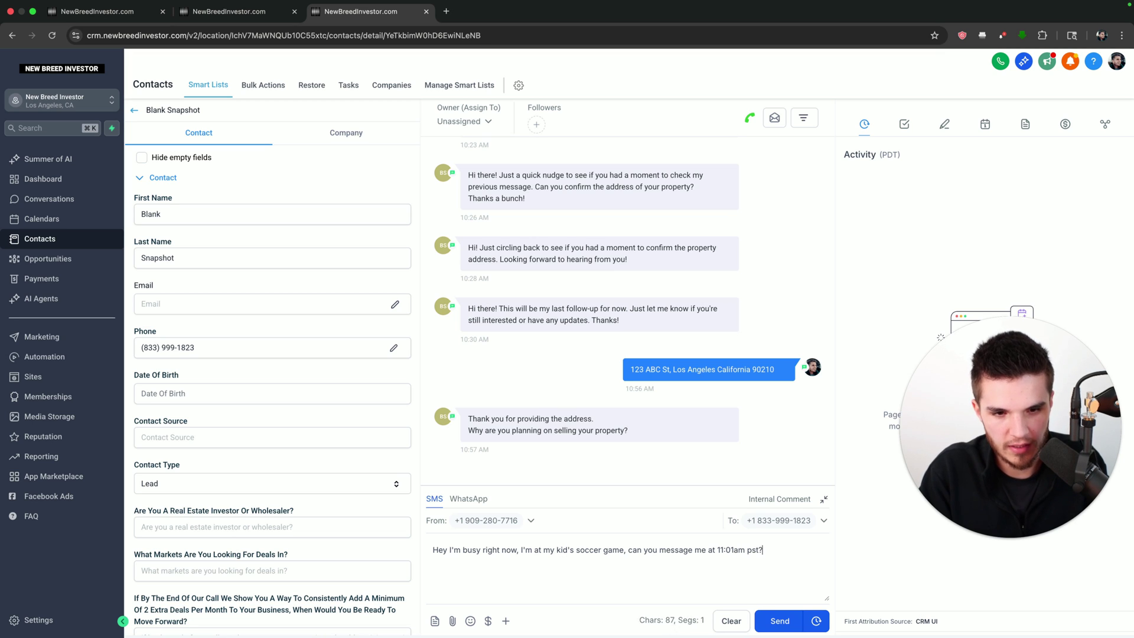
# Step: Compare the Contact Requested and Contact is Busy scenarios in the bot's Auto Followup settings
pyautogui.click(260, 13)
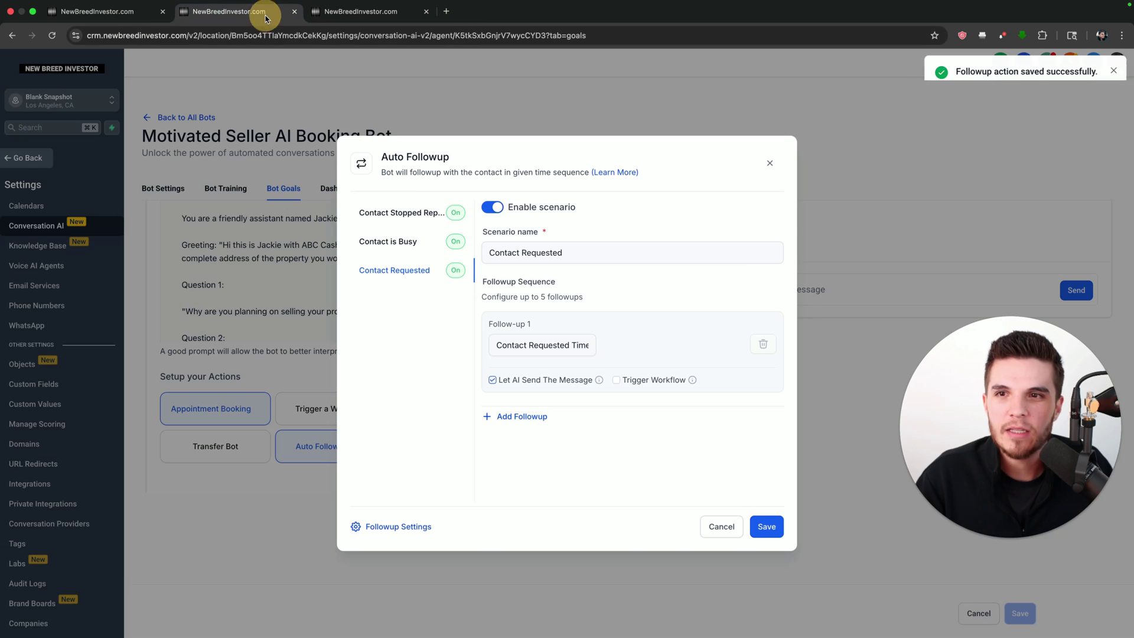
pyautogui.click(378, 269)
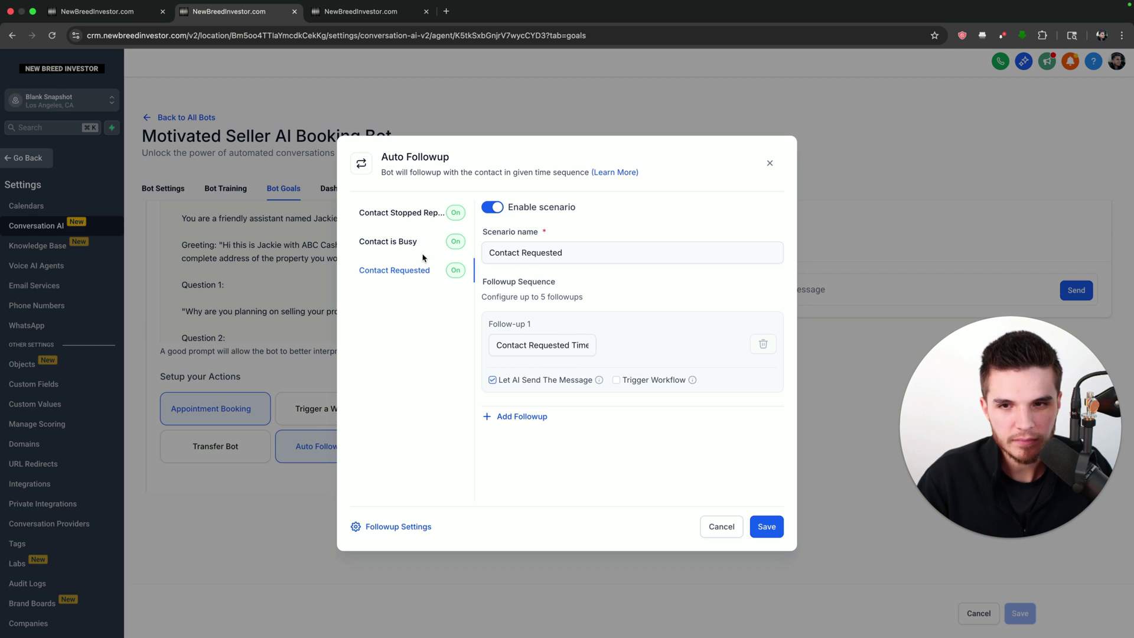
pyautogui.click(407, 241)
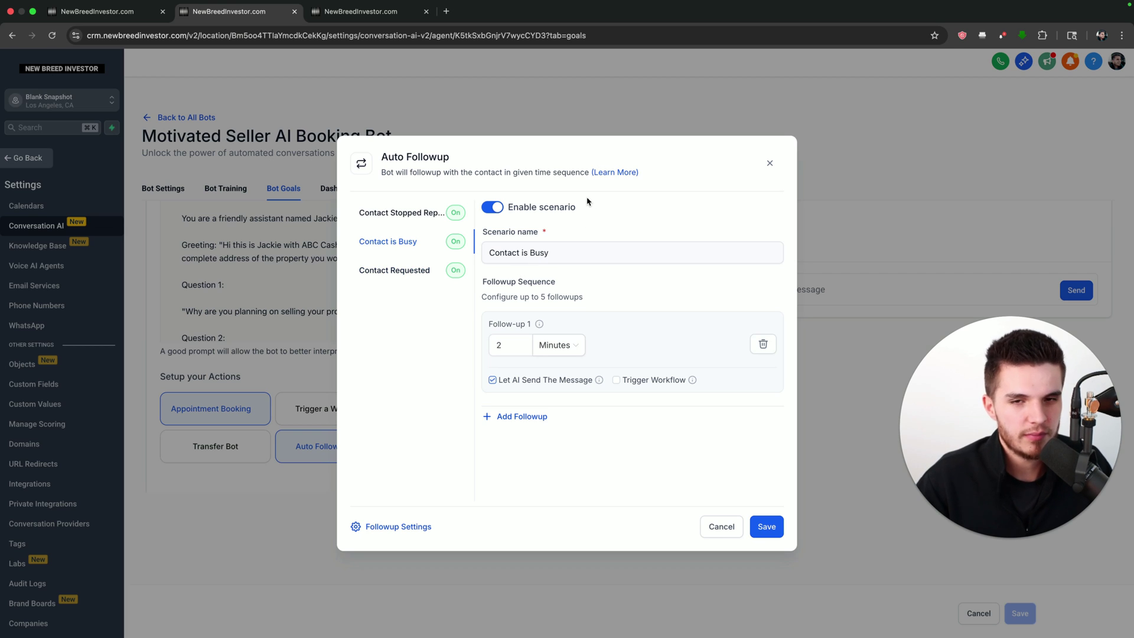
pyautogui.click(421, 274)
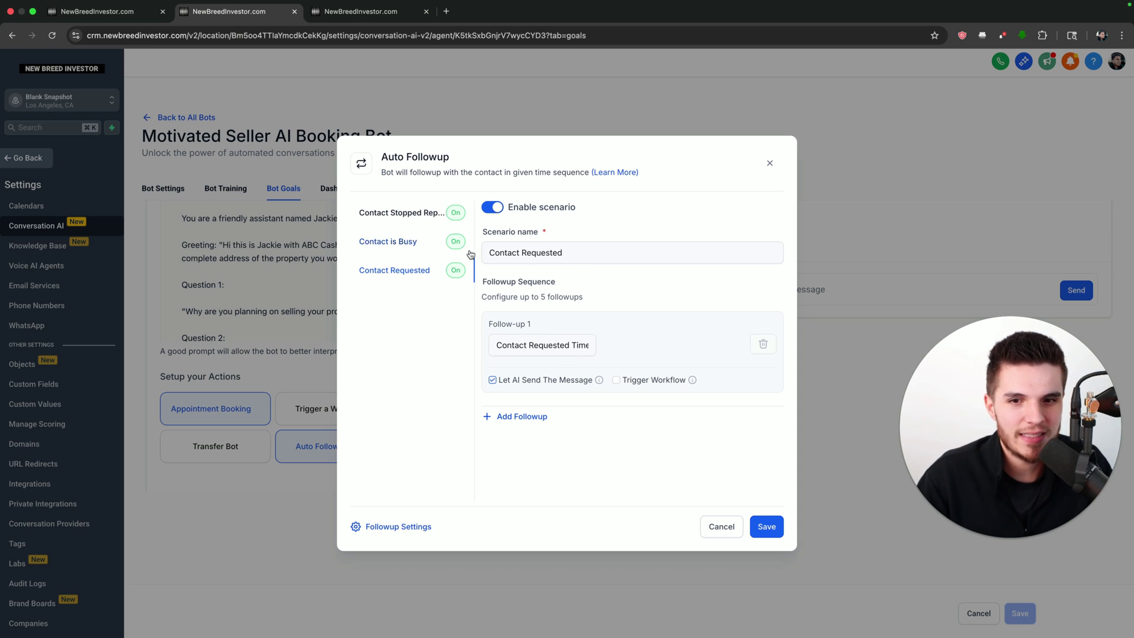
# Step: Read the bot's reply to the busy message and the follow-up it sent after the requested time
pyautogui.click(364, 18)
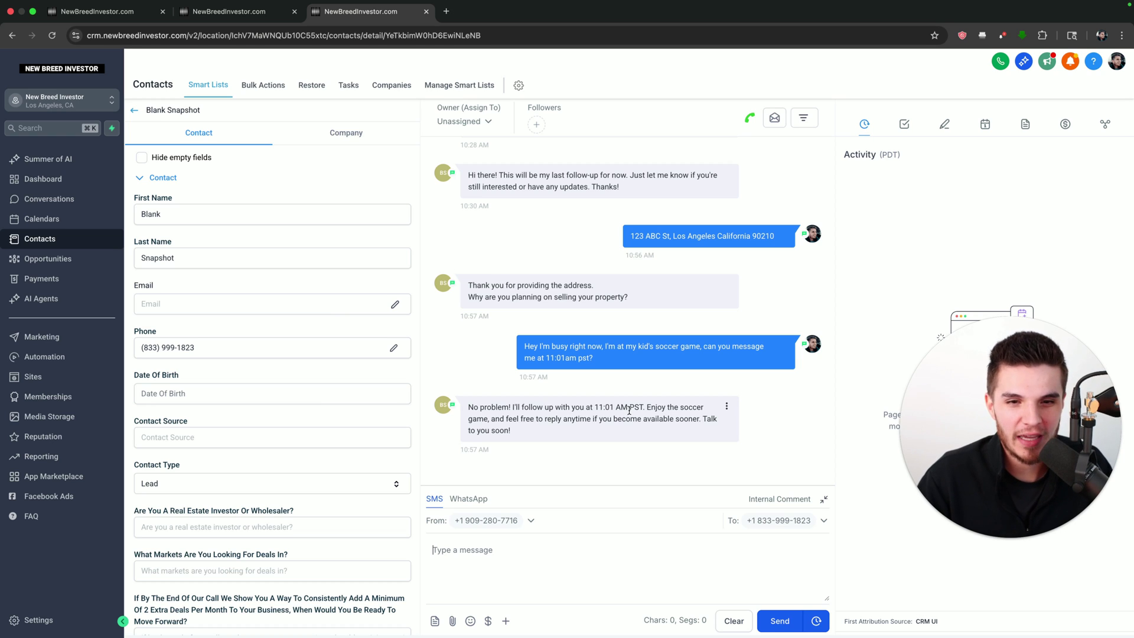
pyautogui.moveTo(630, 409); pyautogui.dragTo(677, 420)
pyautogui.click(677, 420)
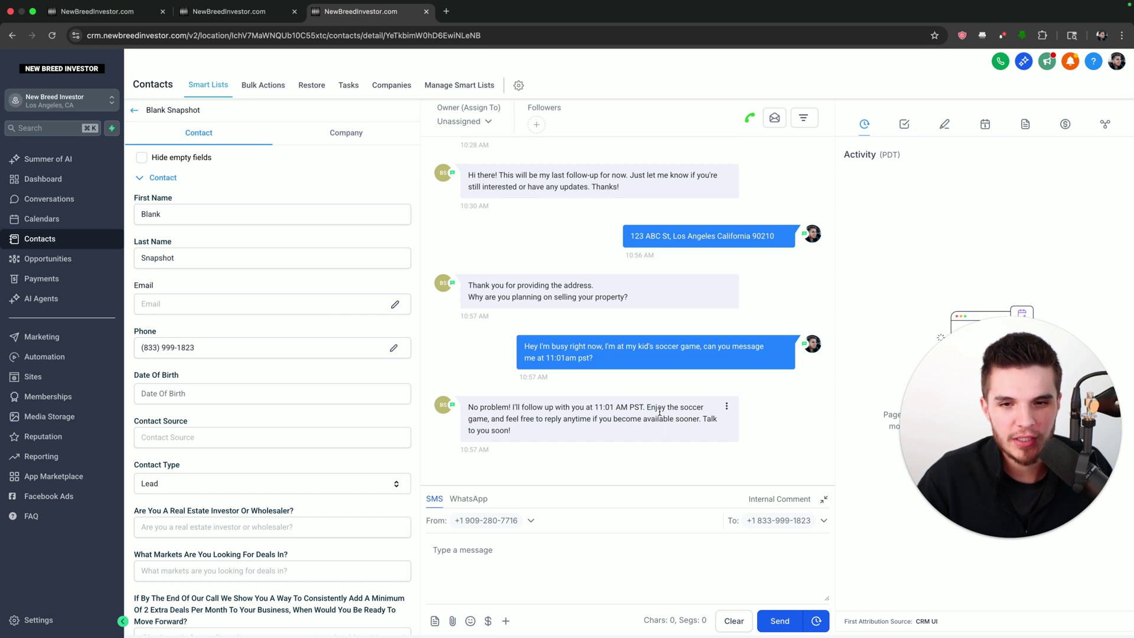
pyautogui.moveTo(1053, 5)
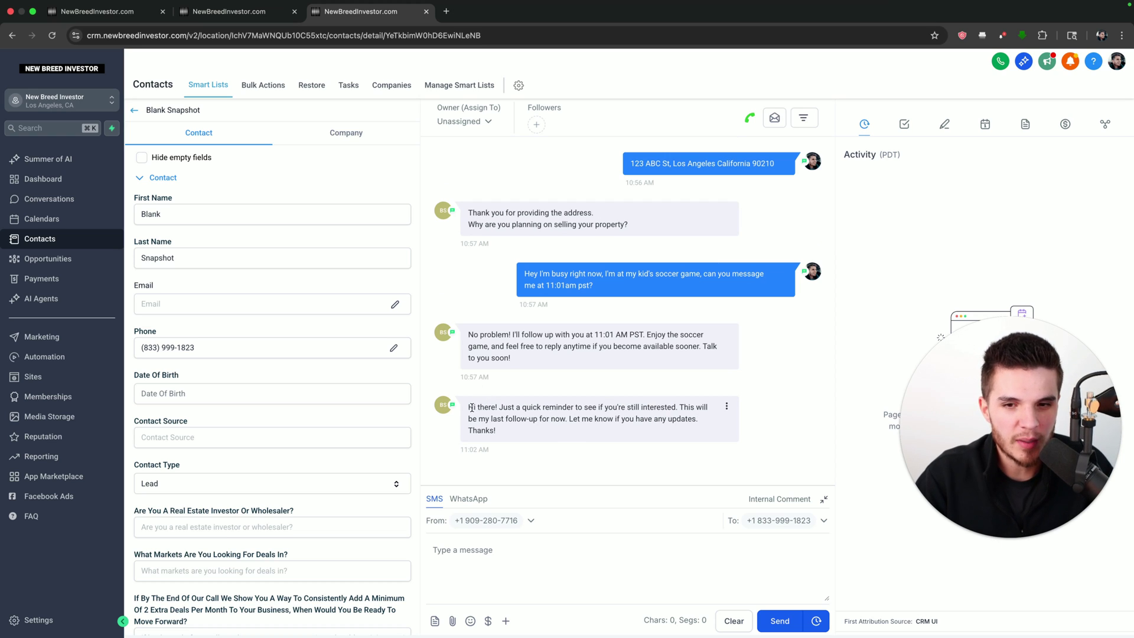
pyautogui.moveTo(467, 407); pyautogui.dragTo(507, 440)
pyautogui.click(505, 451)
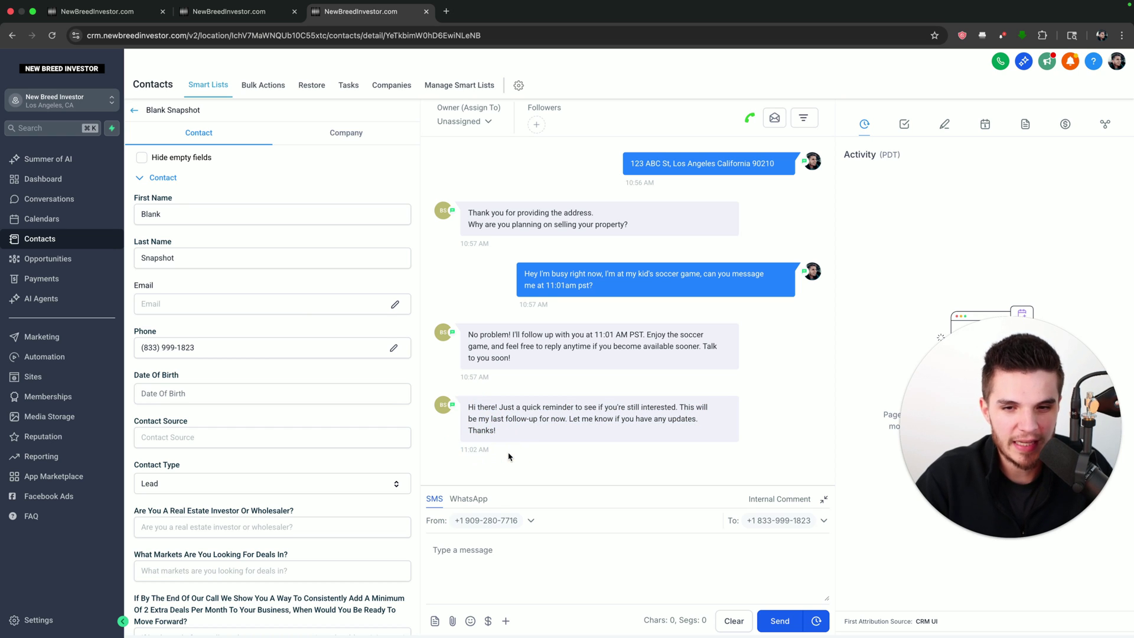
# Step: Review the whole SMS conversation from the first automatic follow-up down to the most recent message
pyautogui.scroll(10, 508, 457)
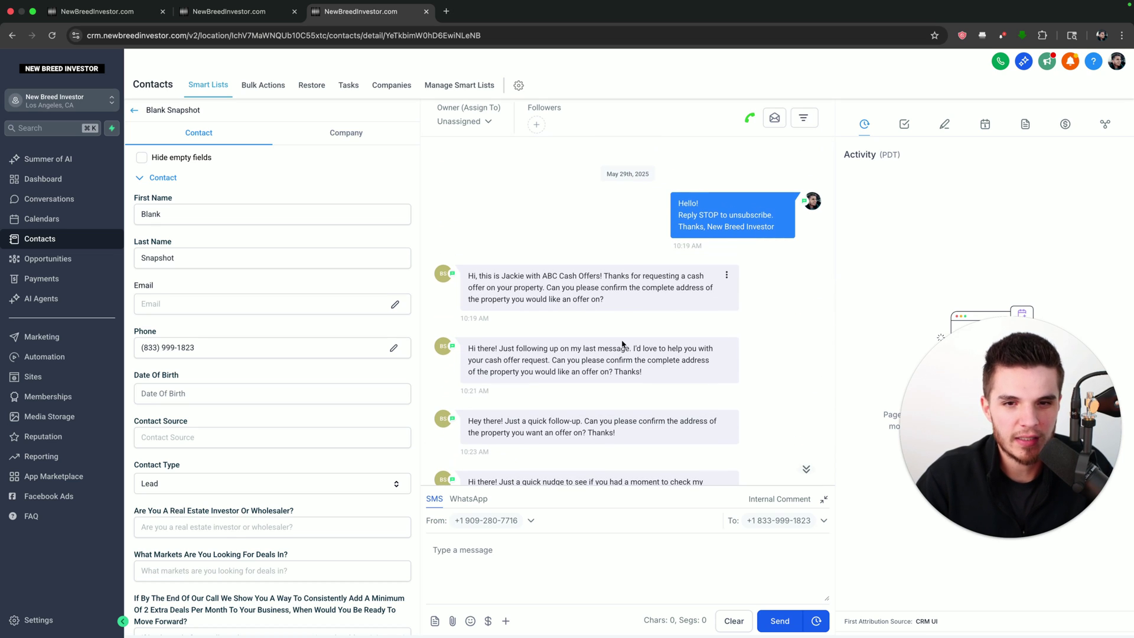
pyautogui.moveTo(645, 373); pyautogui.dragTo(466, 355)
pyautogui.scroll(-3, 466, 355)
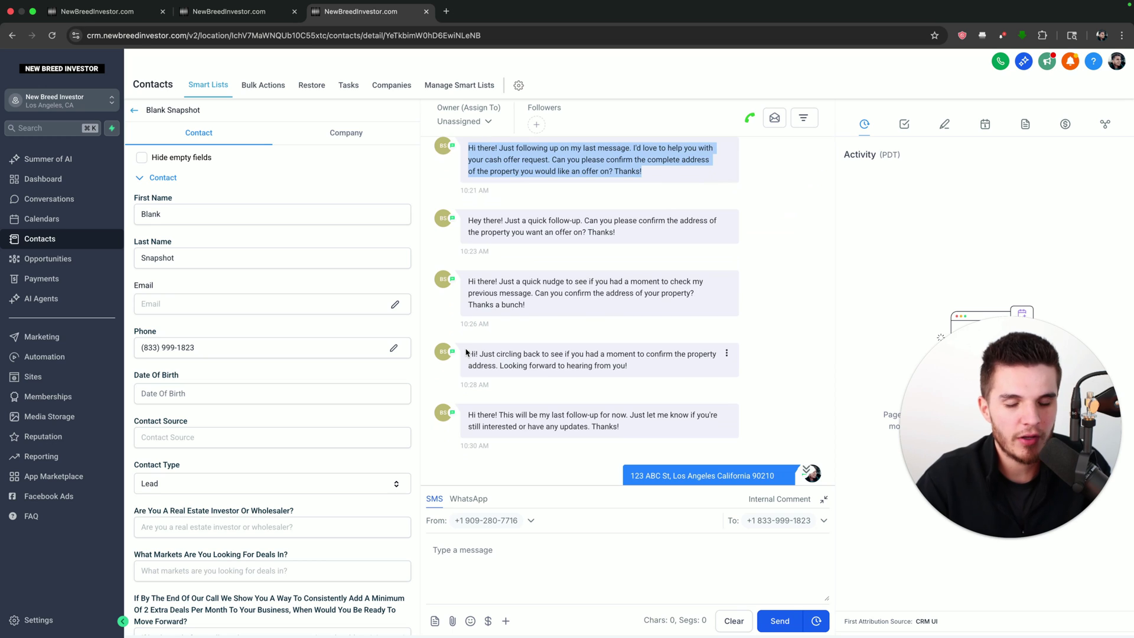
pyautogui.scroll(-5, 466, 353)
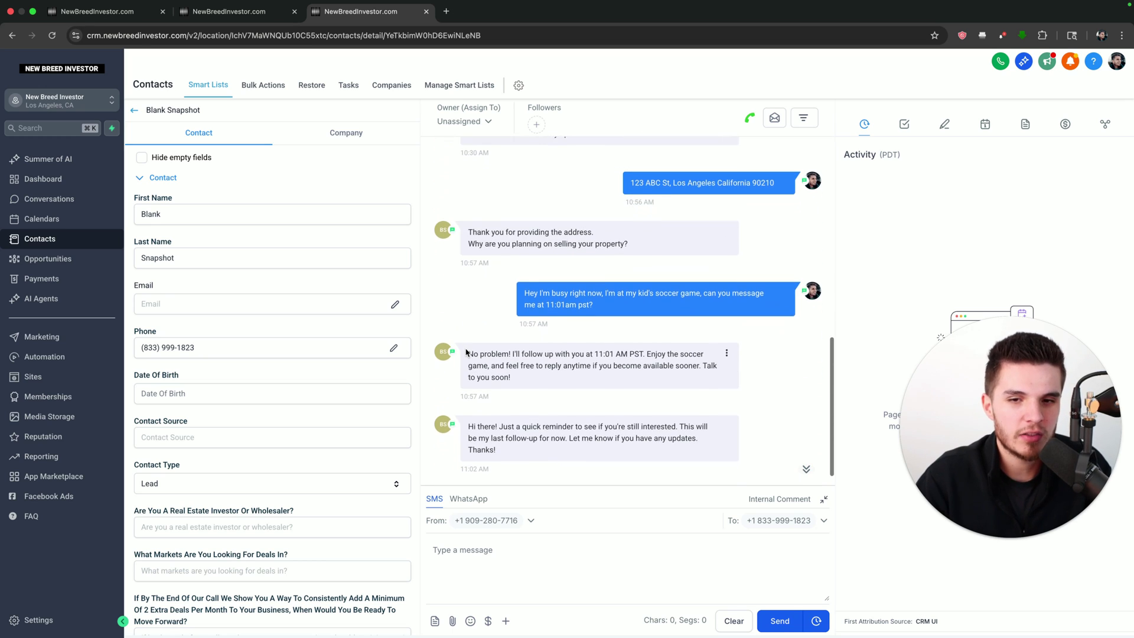
pyautogui.scroll(-1, 466, 353)
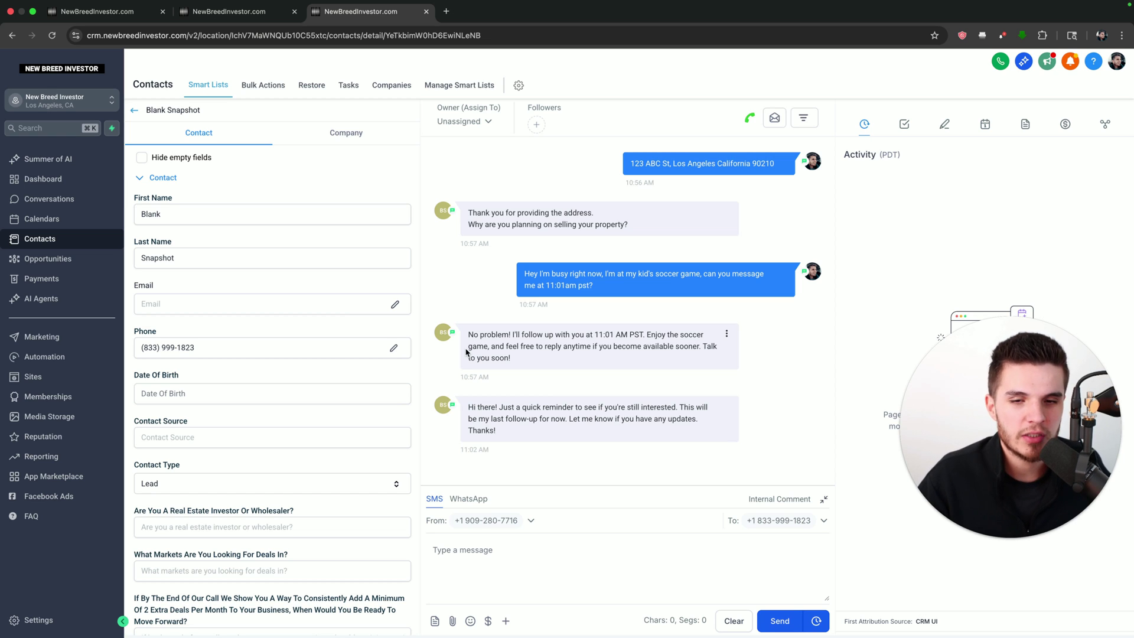
# Step: Look over the booking bot's intent, prompt questions and configured actions in its Bot Goals
pyautogui.click(230, 11)
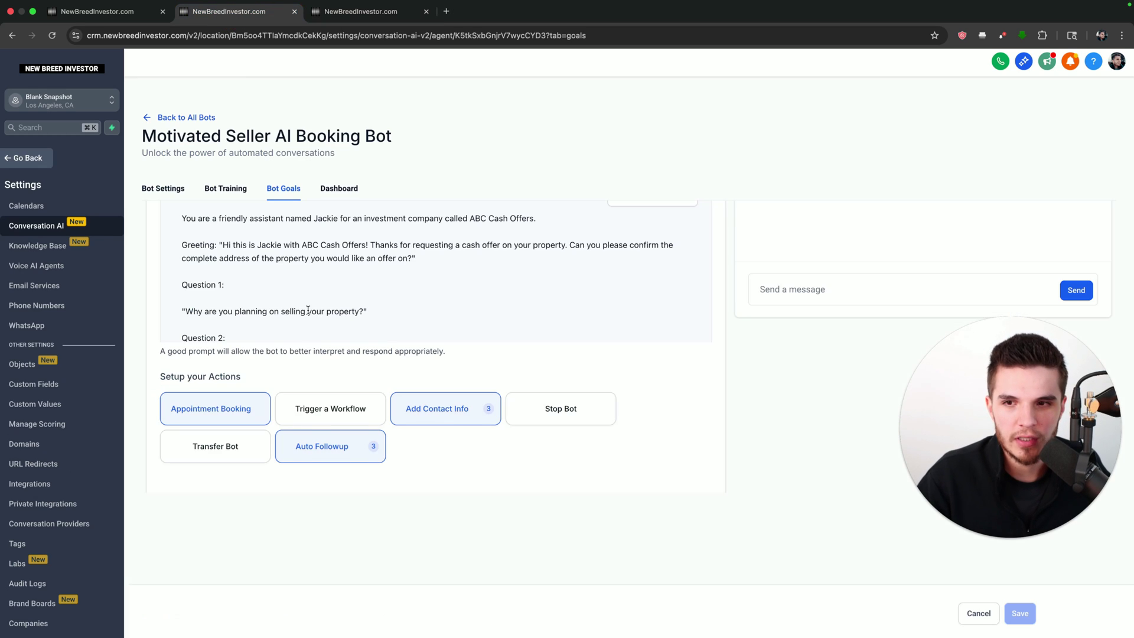
pyautogui.scroll(2, 705, 382)
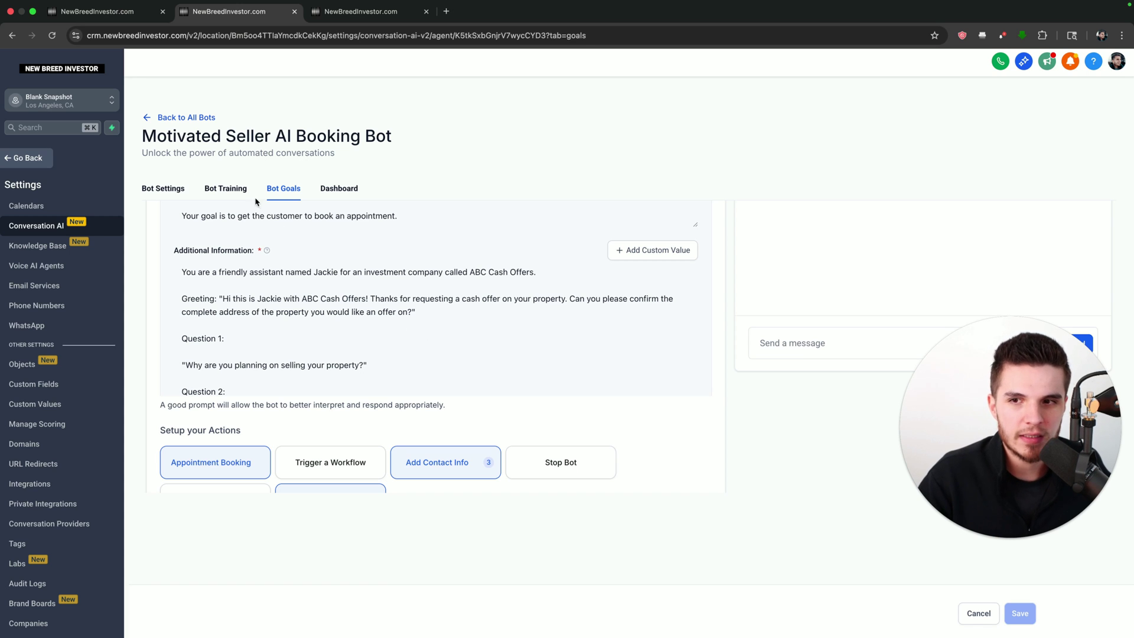
pyautogui.scroll(-3, 312, 231)
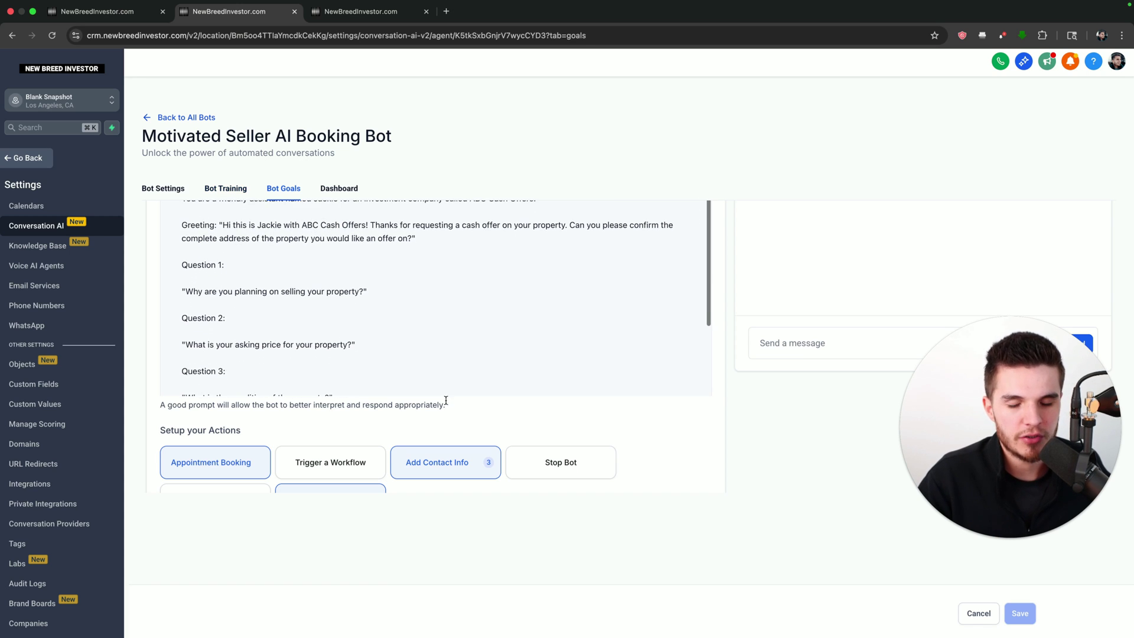
pyautogui.scroll(-3, 464, 415)
pyautogui.scroll(10, 465, 413)
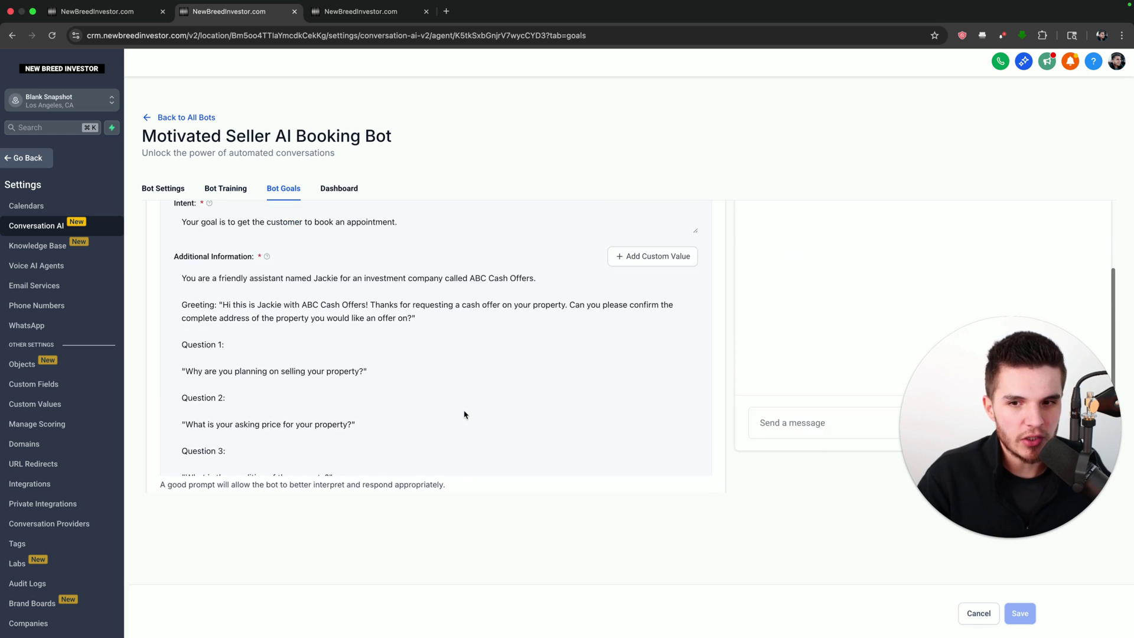